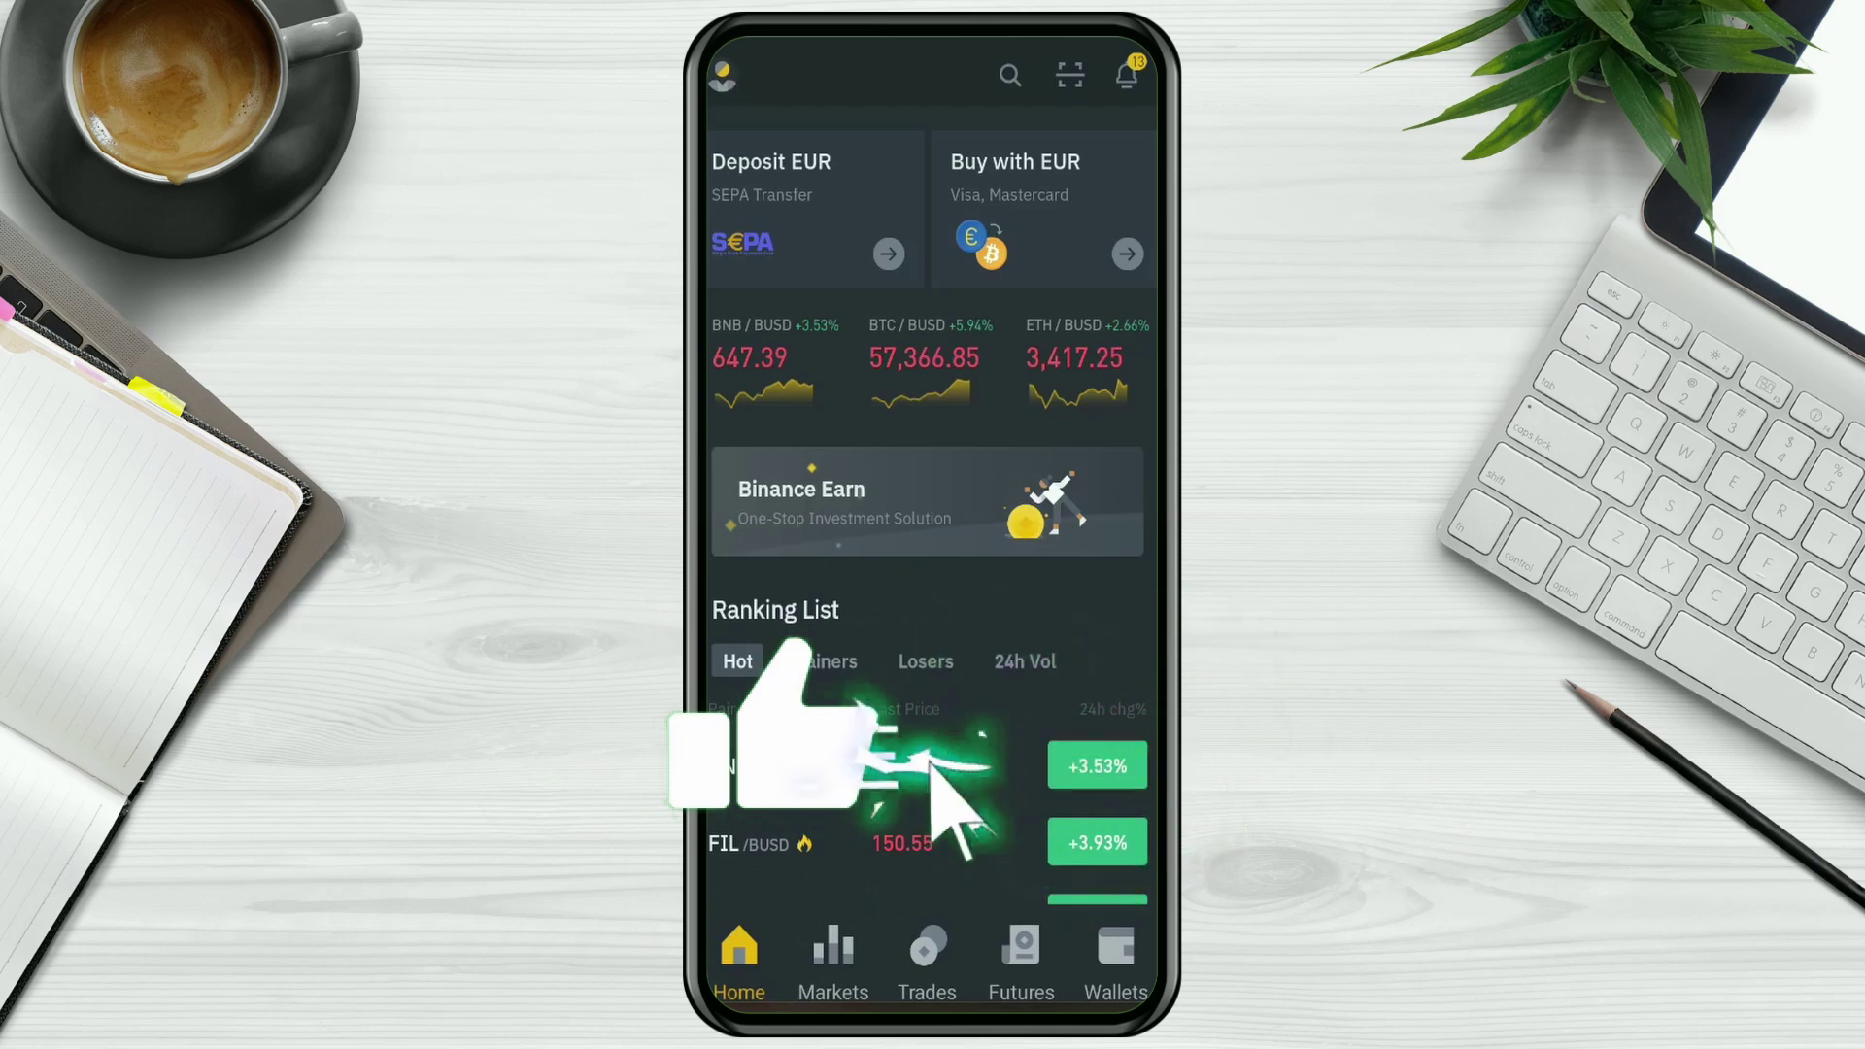
Step: Open the account profile and view the general Settings page
left_click(720, 75)
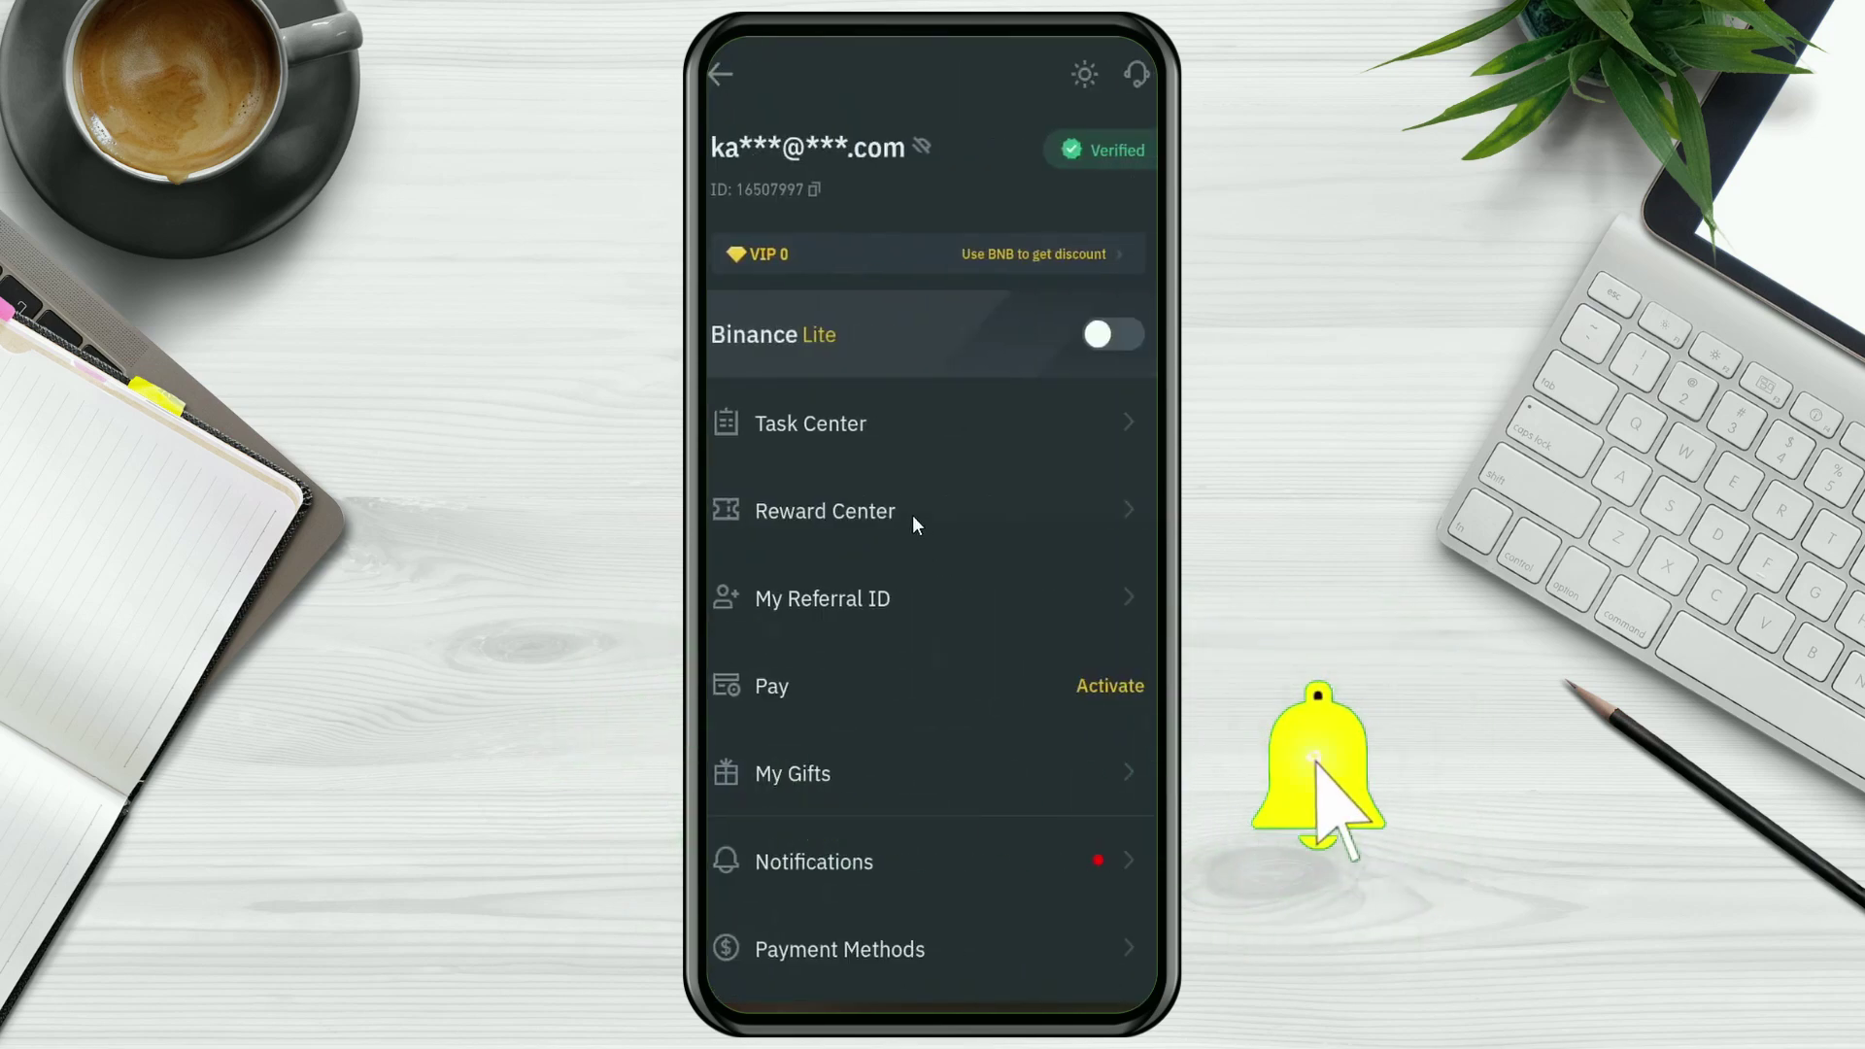
scroll(913, 515, "down", 5)
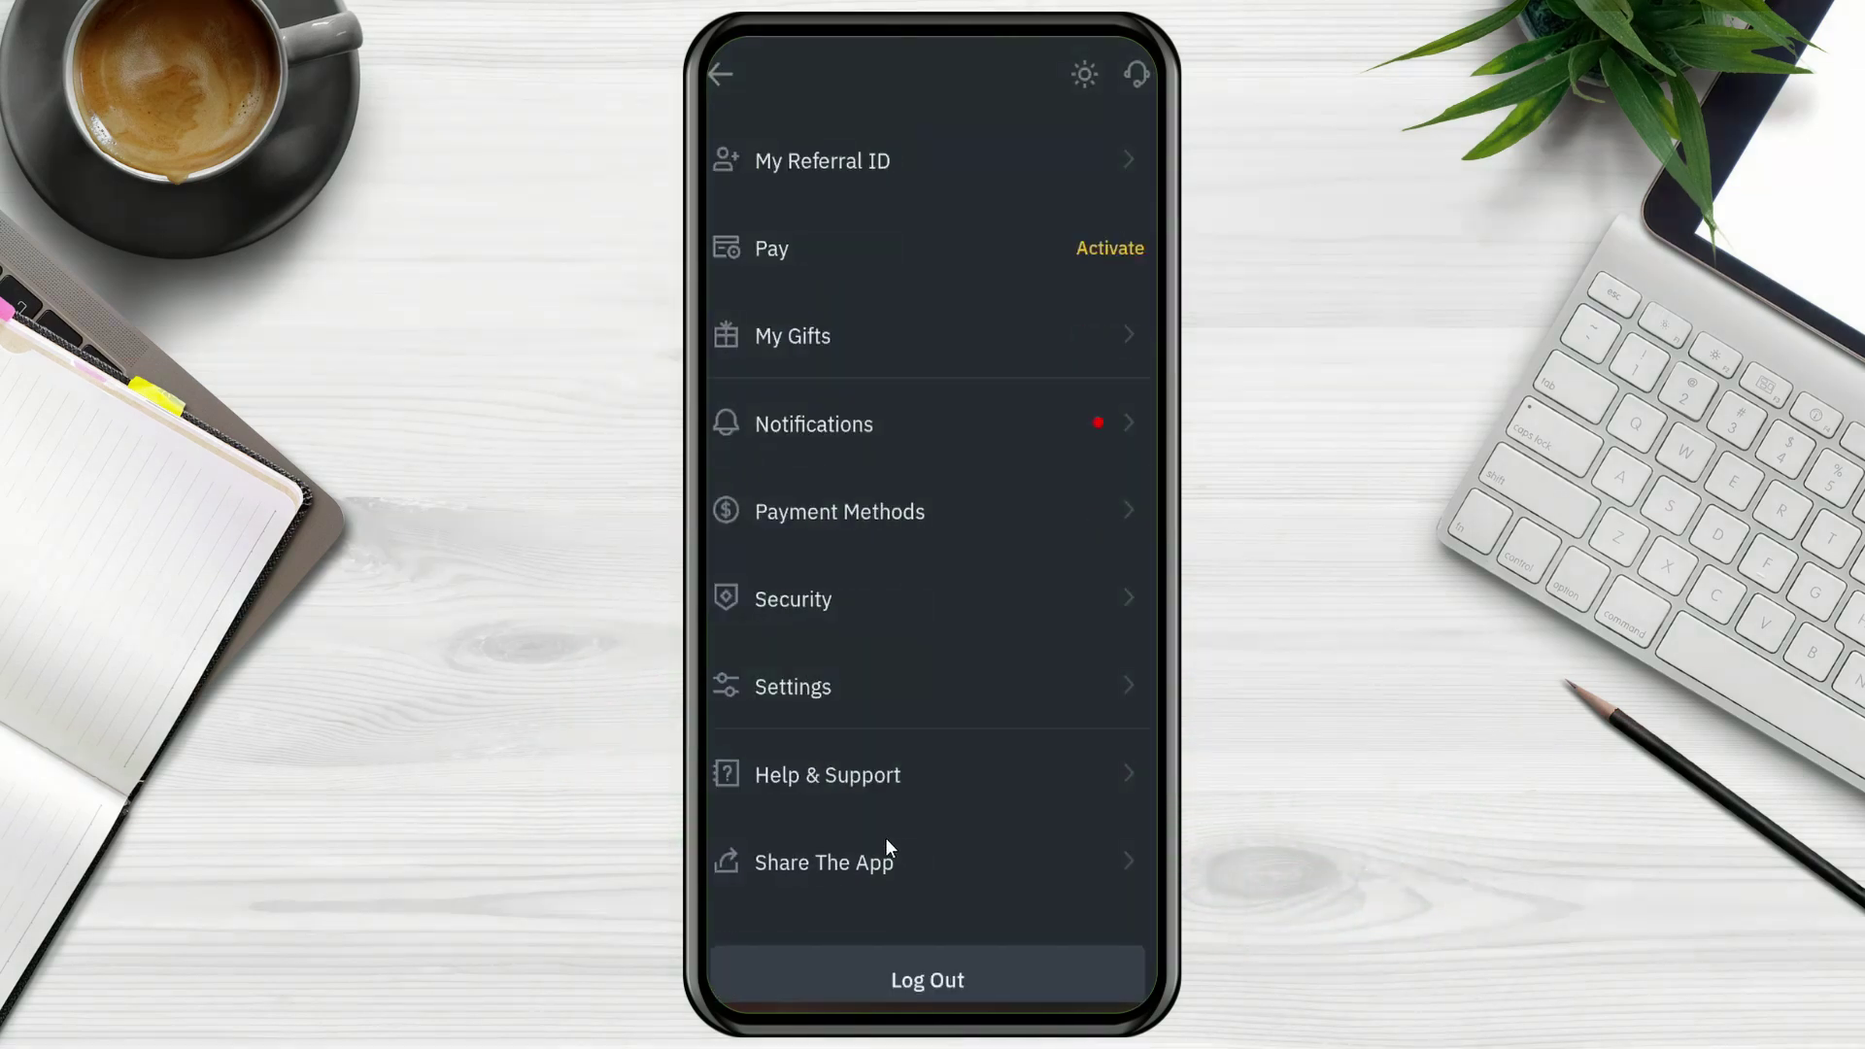
left_click(804, 605)
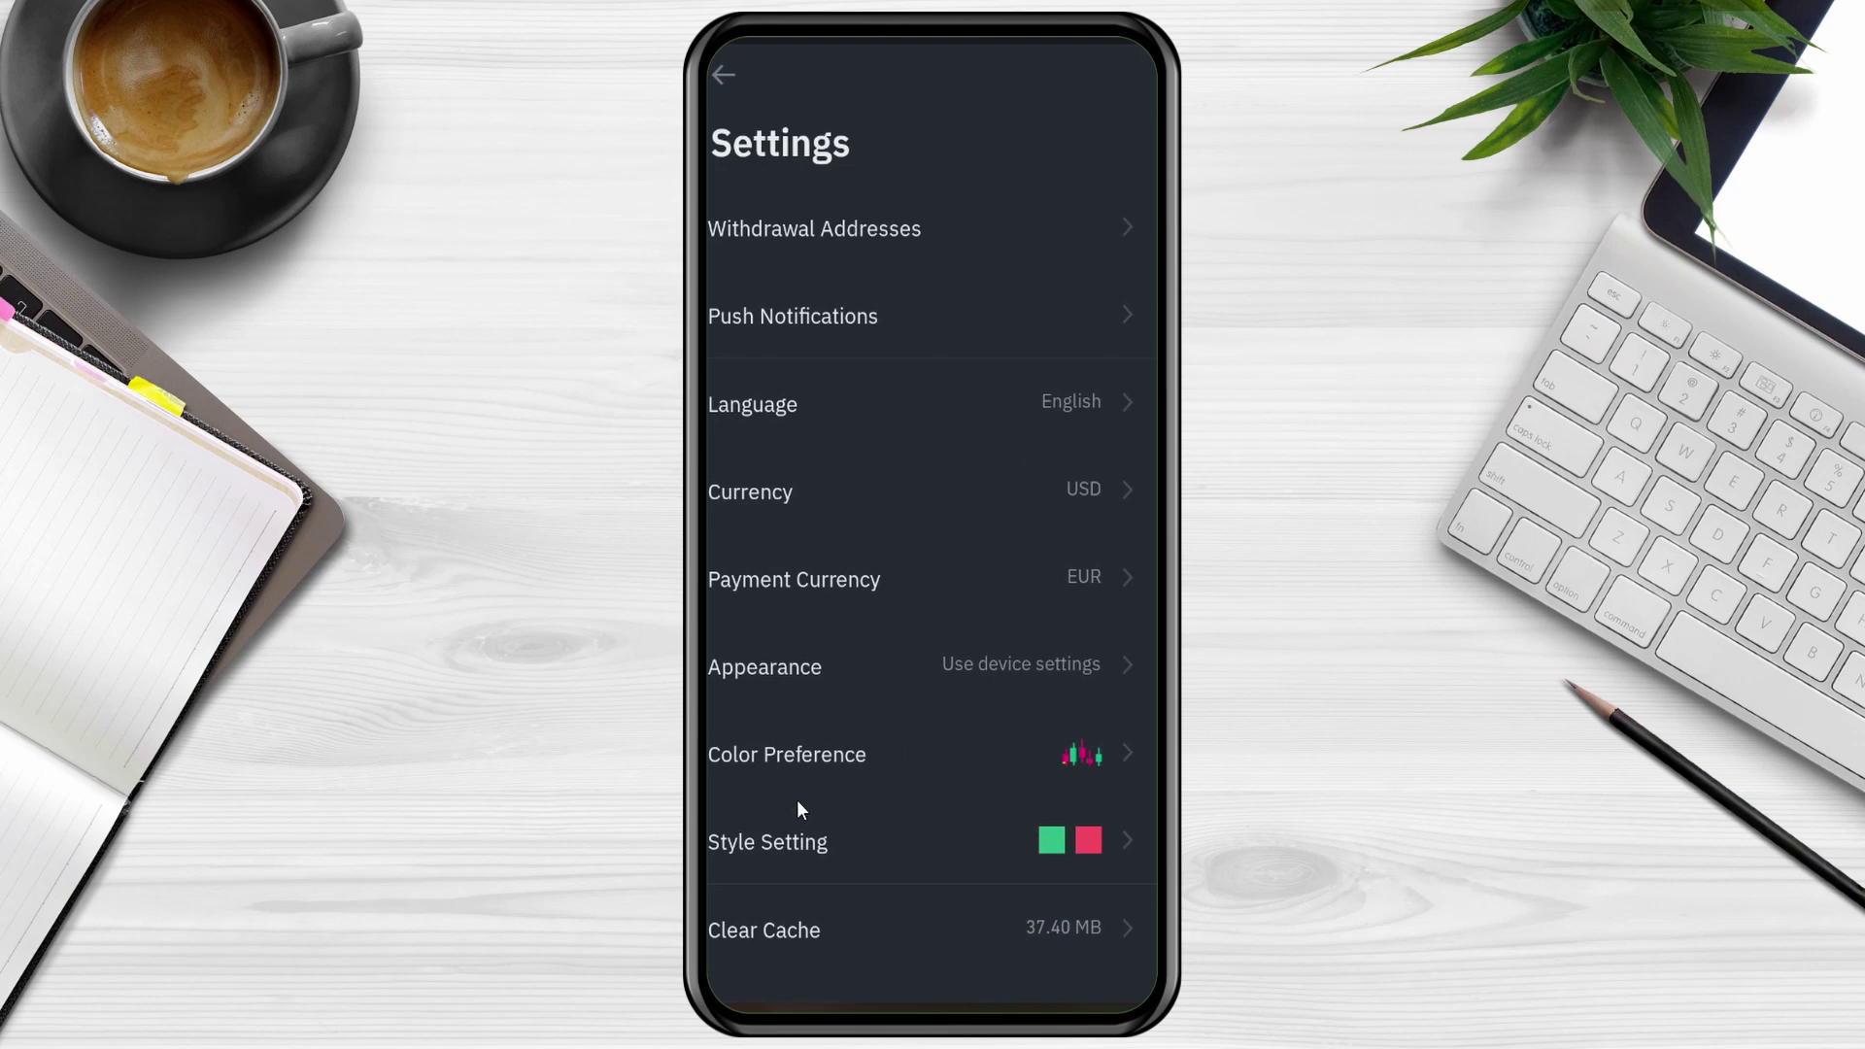
left_click(734, 69)
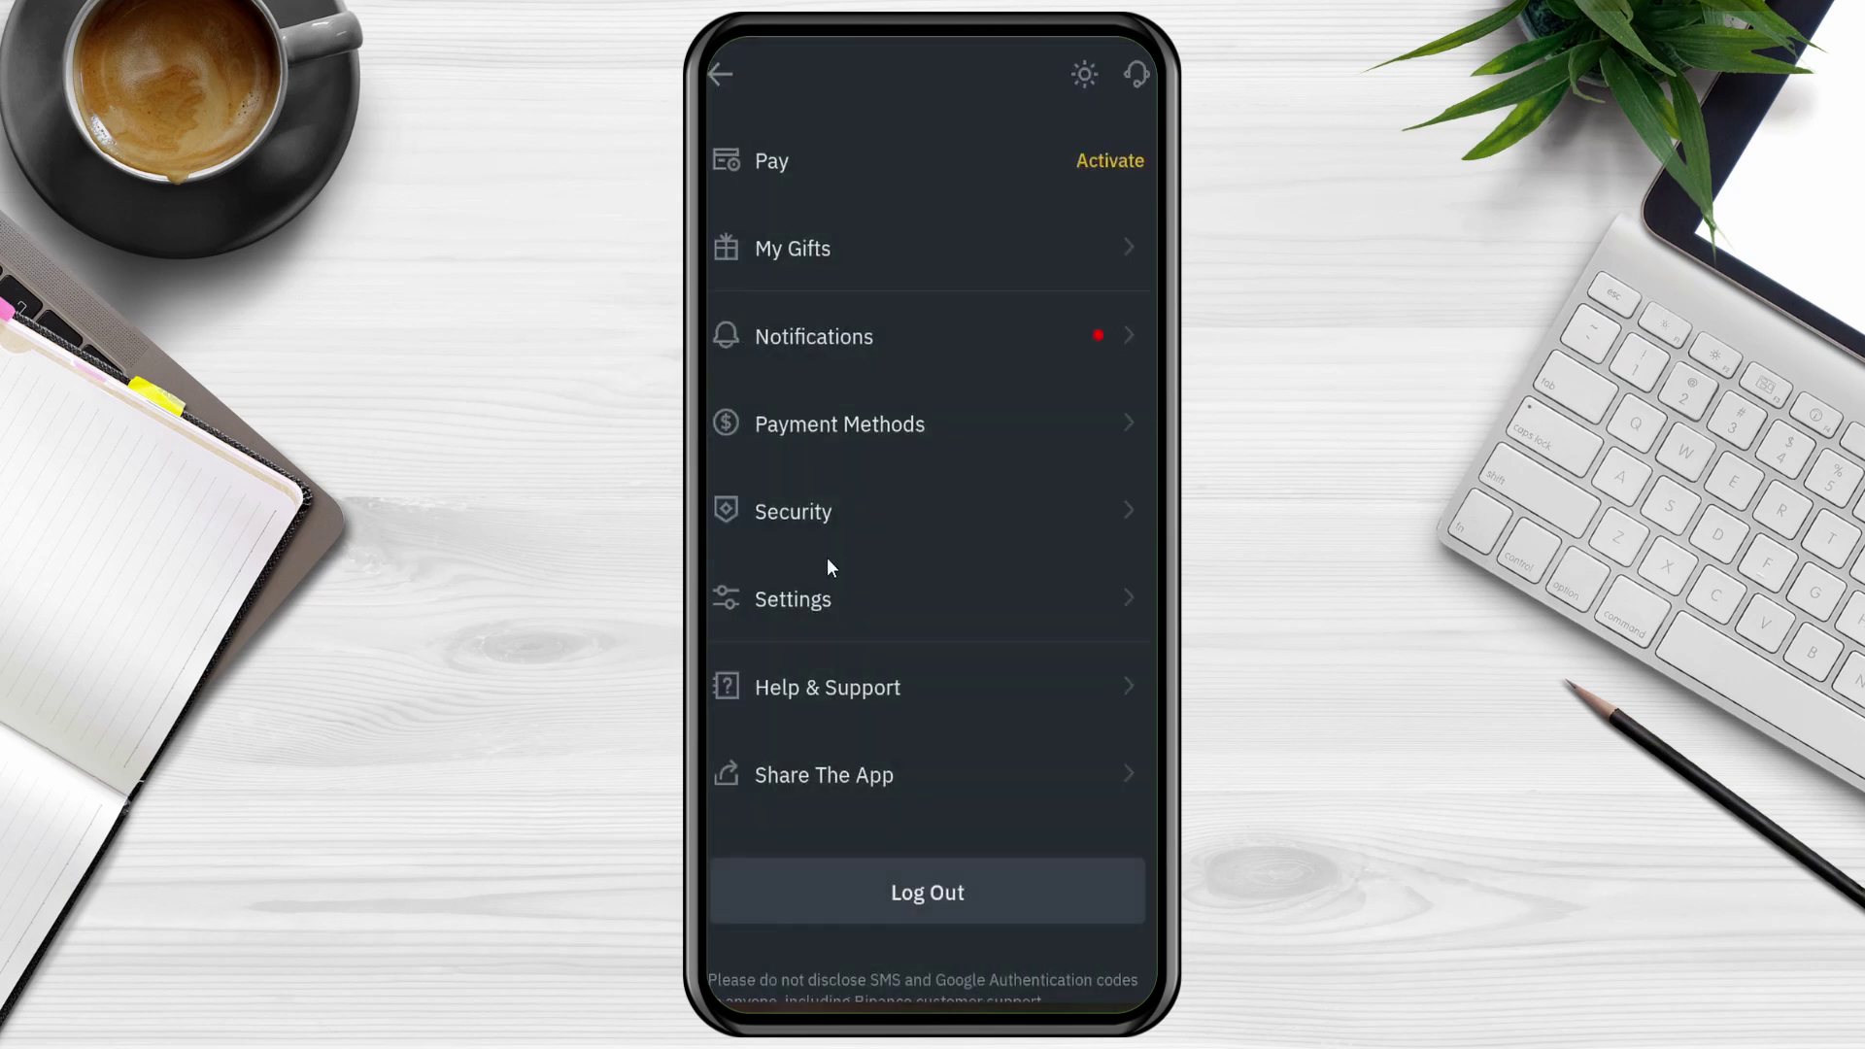
Step: Review the account's Security page with its two-factor authentication options, and return to the start of the home page
left_click(826, 507)
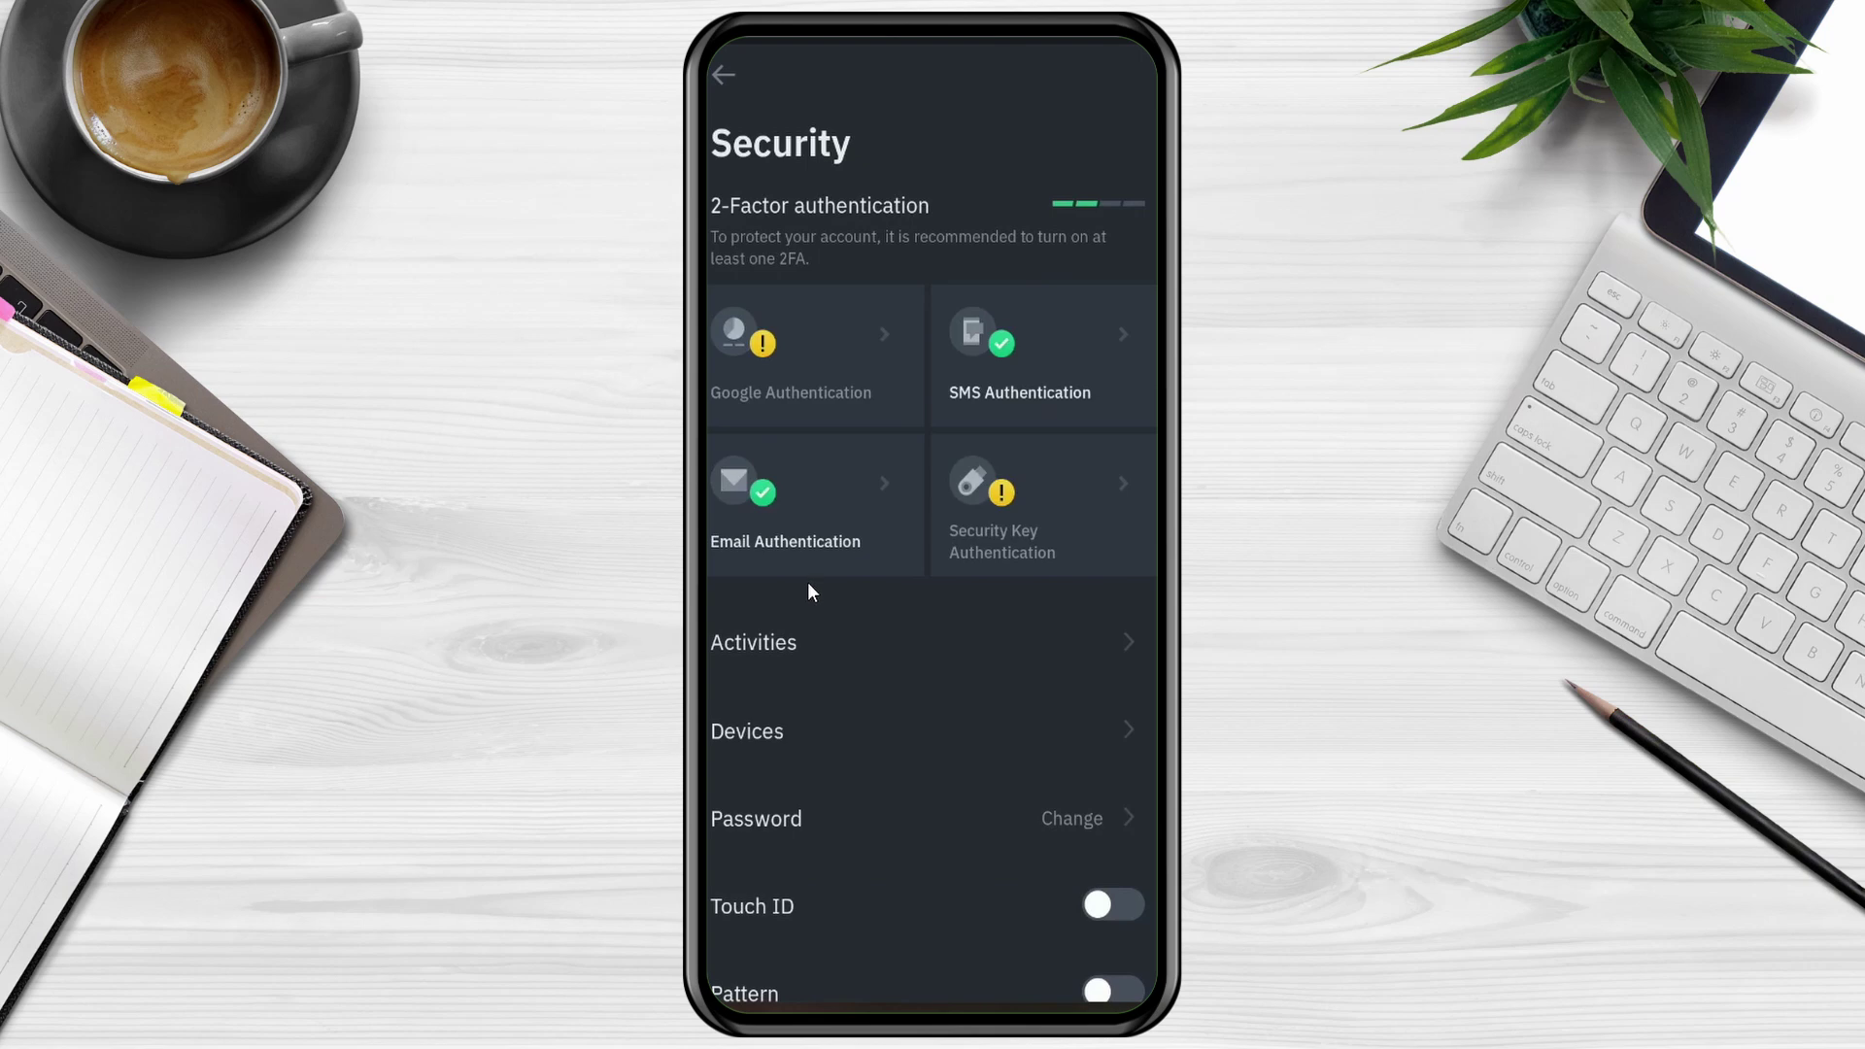
left_click(716, 70)
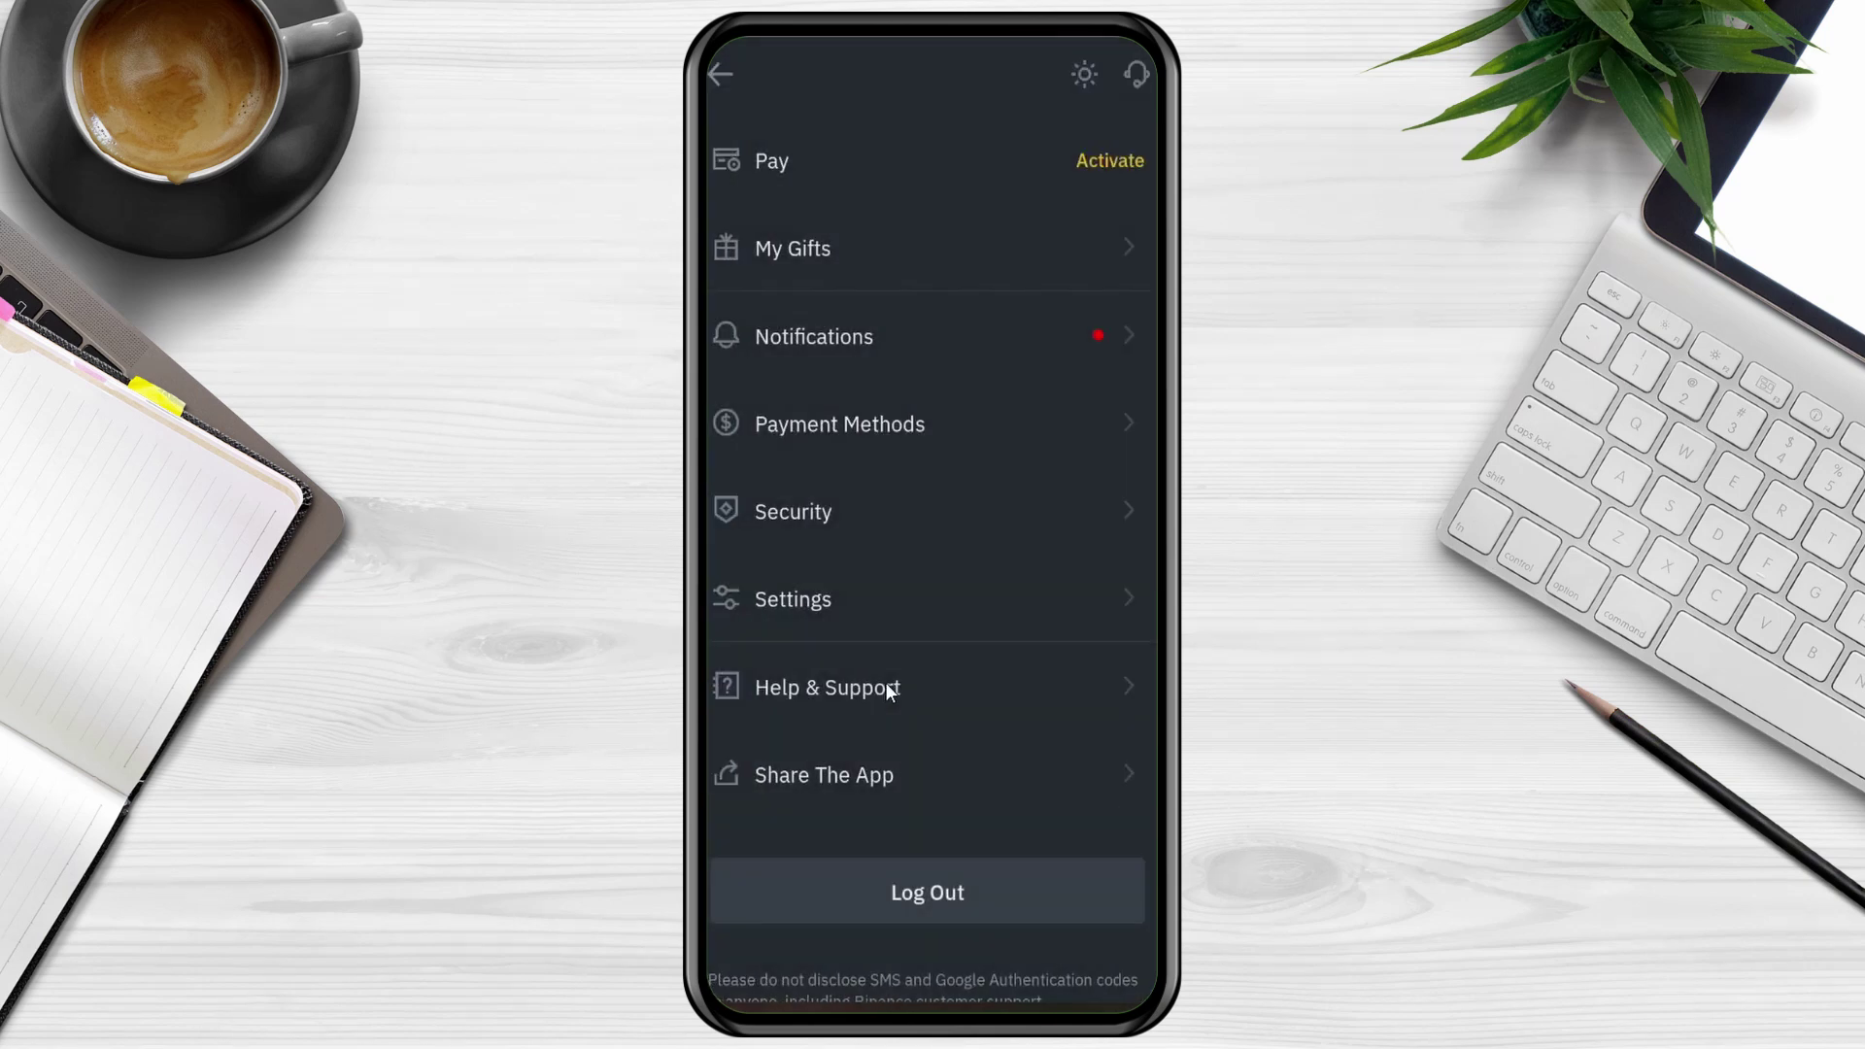
left_click(795, 525)
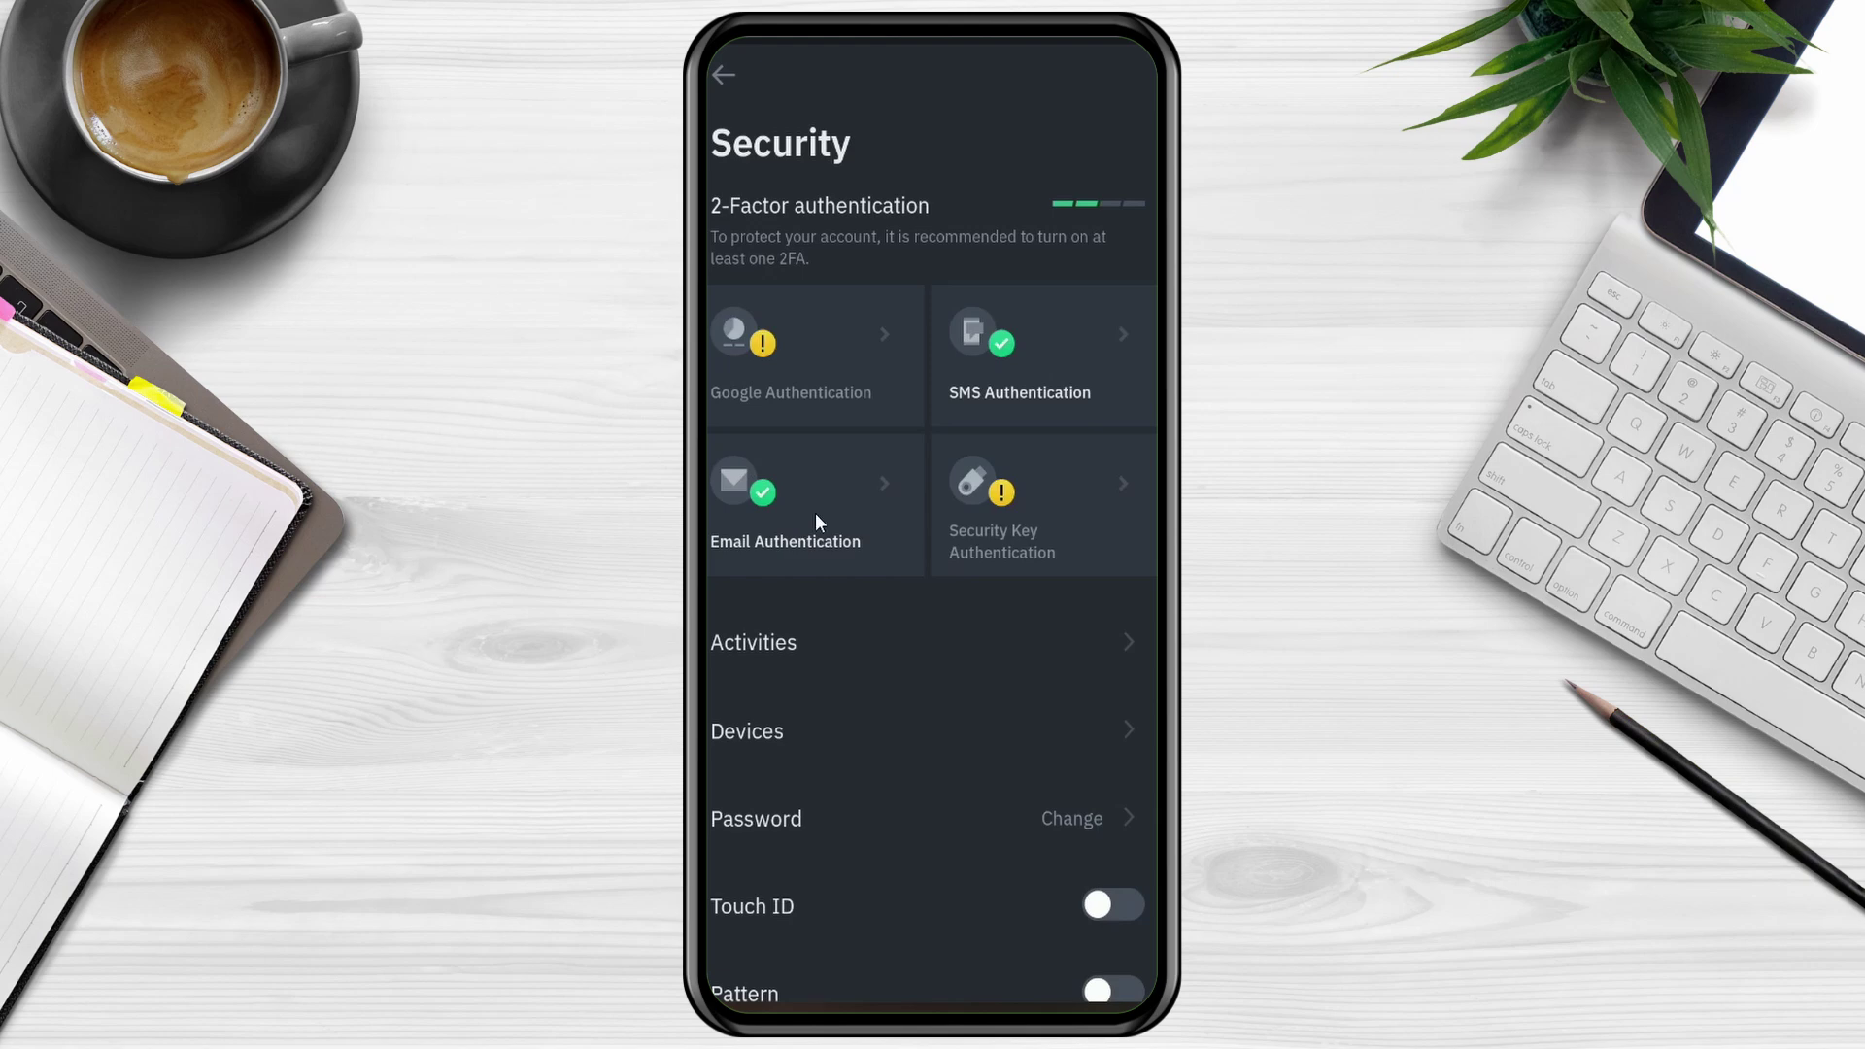
scroll(843, 717, "down", 2)
scroll(843, 717, "up", 2)
left_click(721, 78)
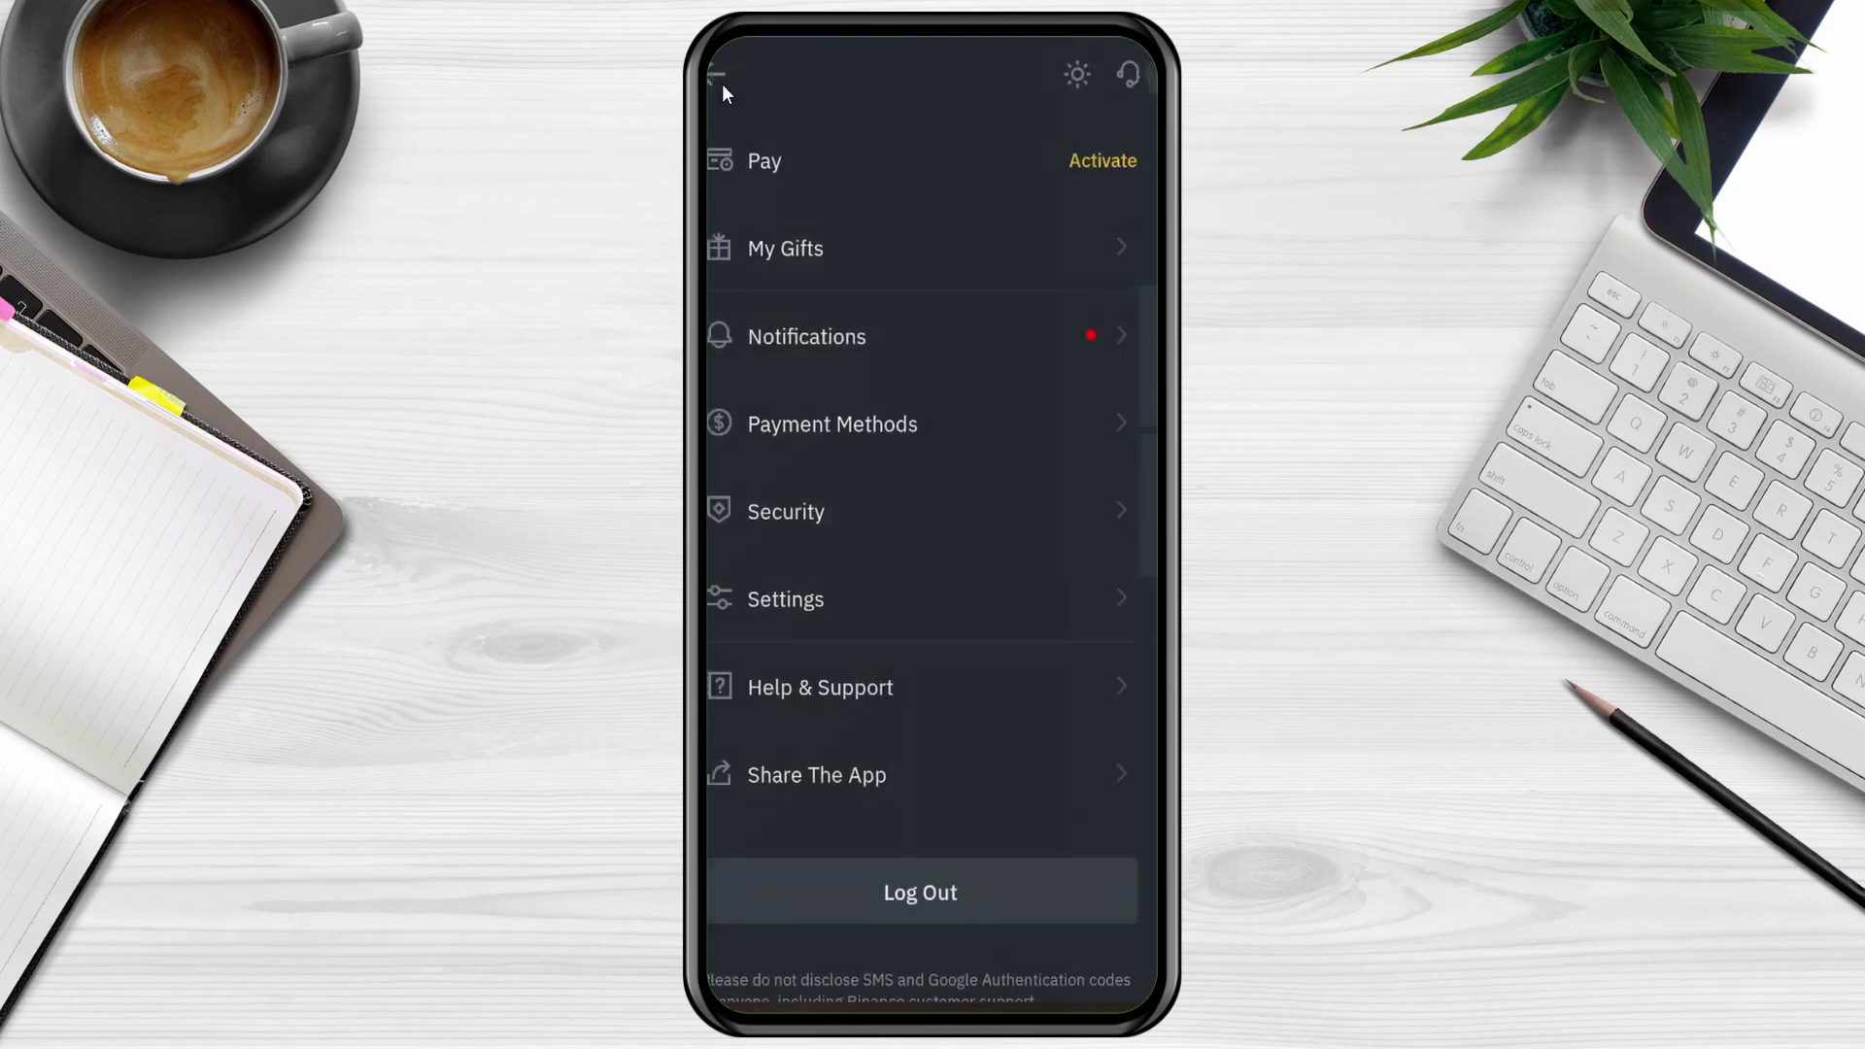
left_click(720, 64)
scroll(1072, 518, "up", 5)
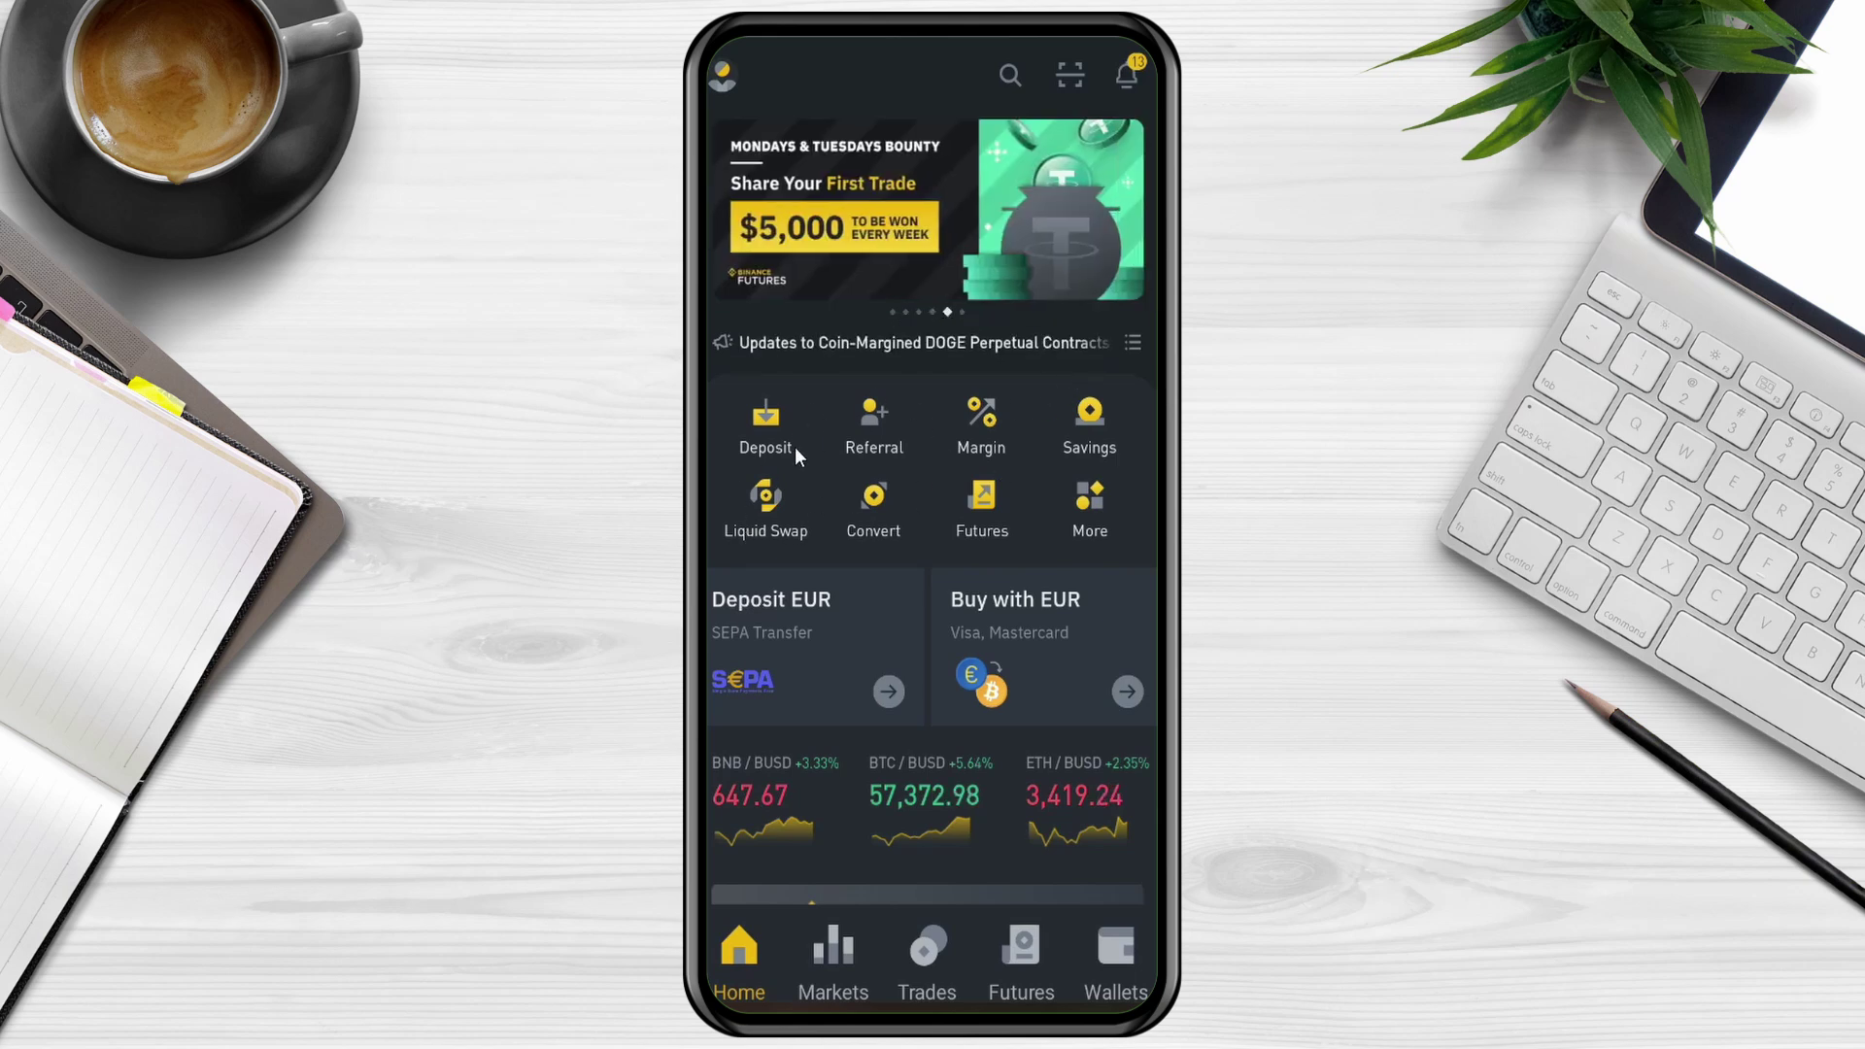
Step: Look through the complete list of services available beyond the homepage shortcuts, and return to the home page
left_click(1092, 503)
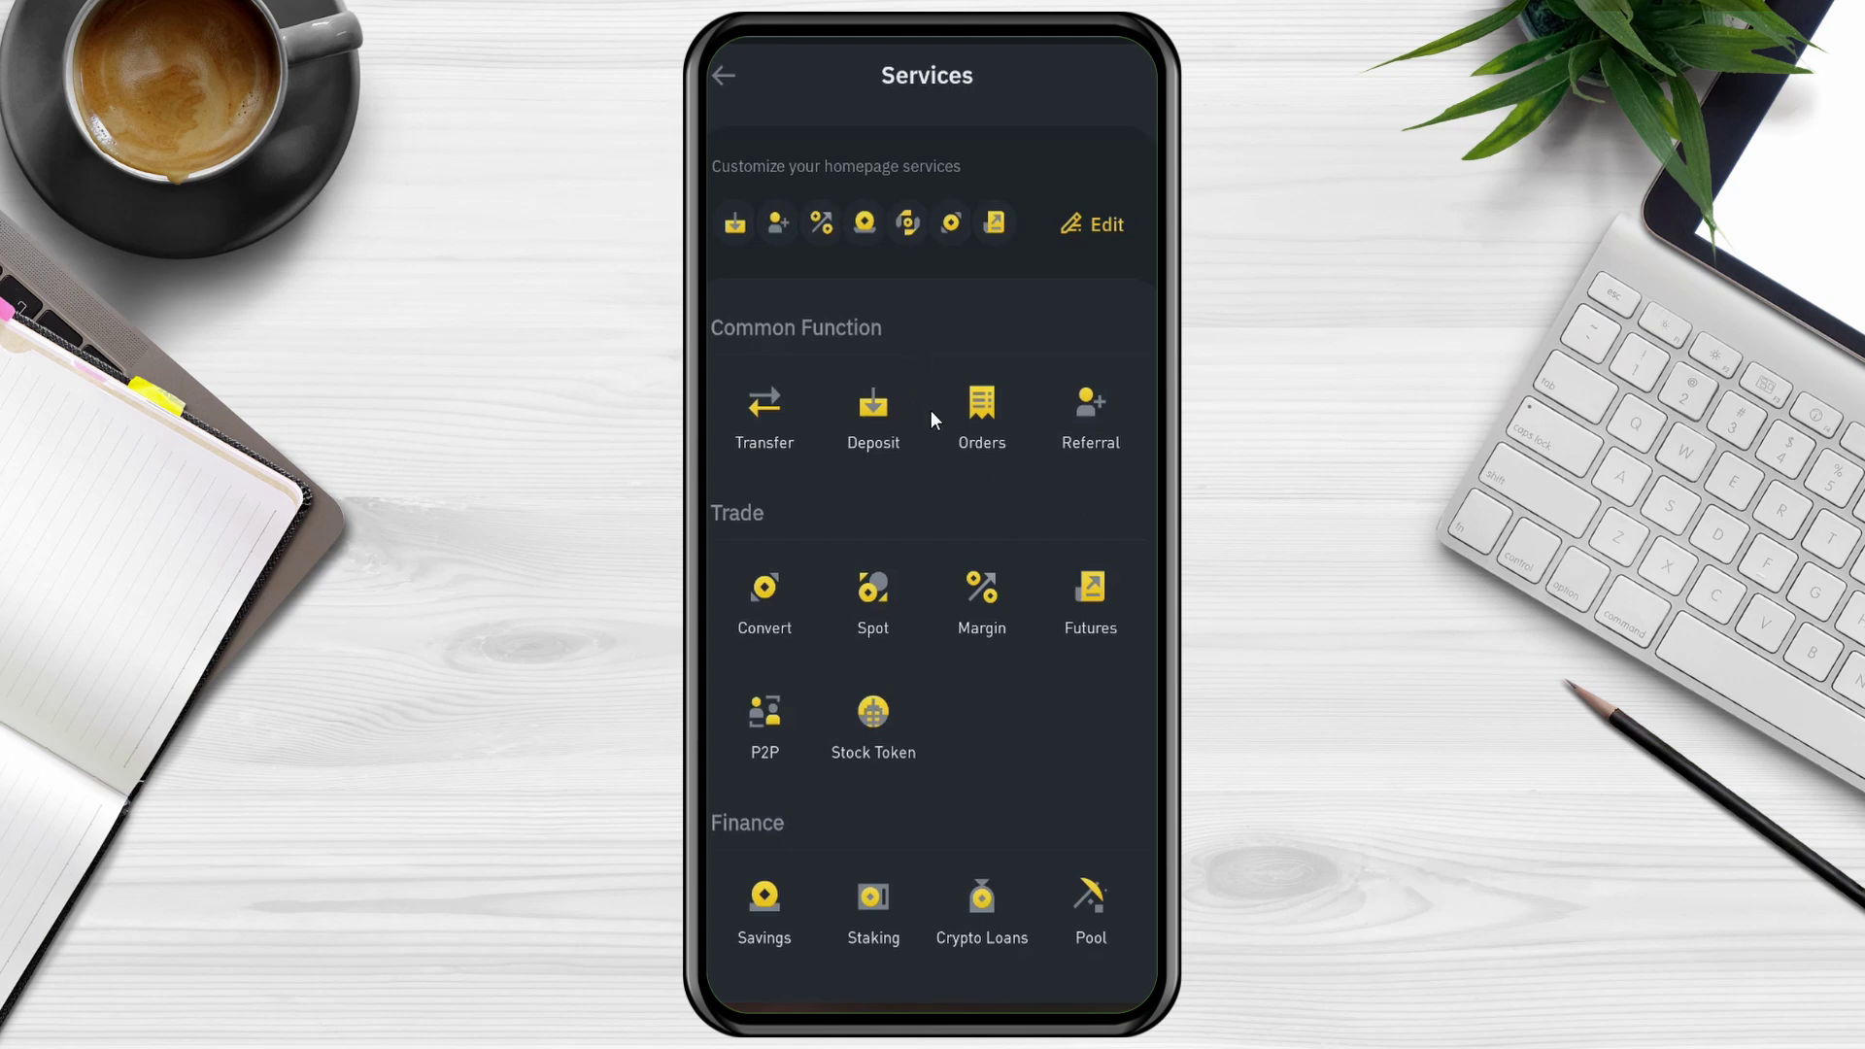
scroll(892, 553, "down", 5)
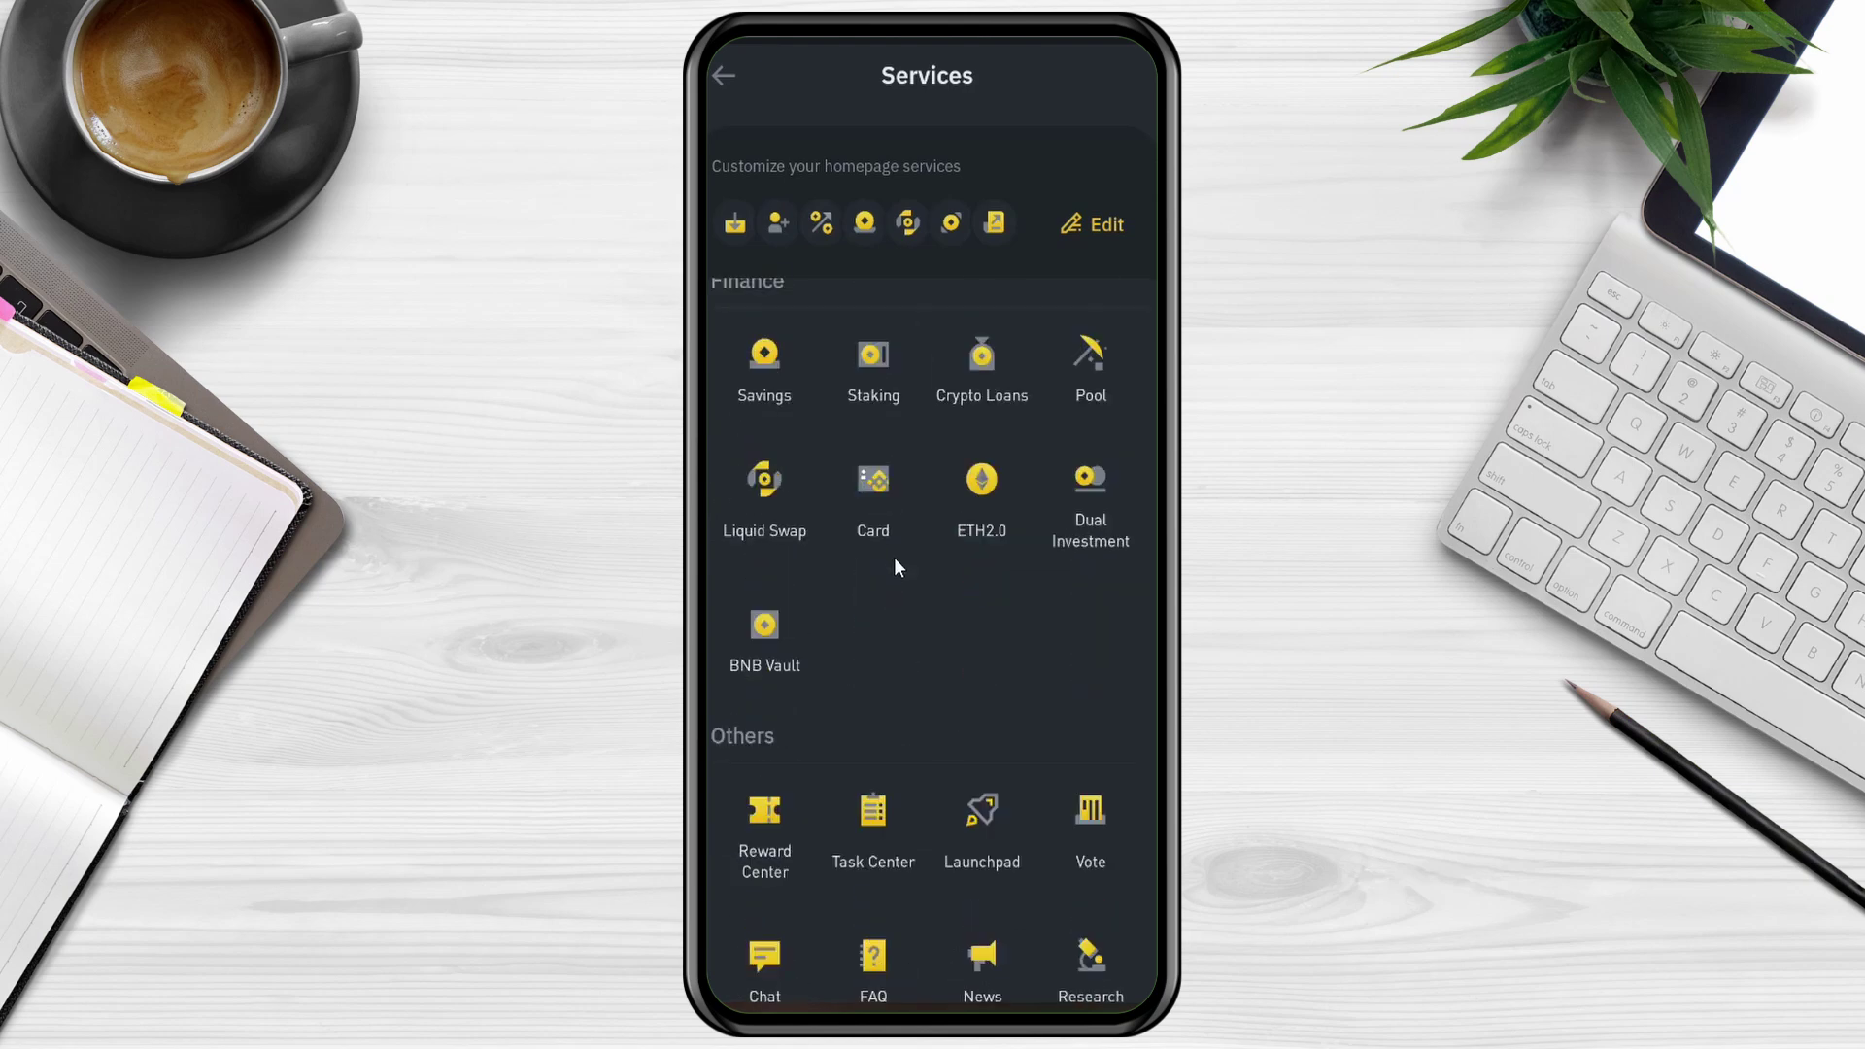
scroll(896, 560, "up", 5)
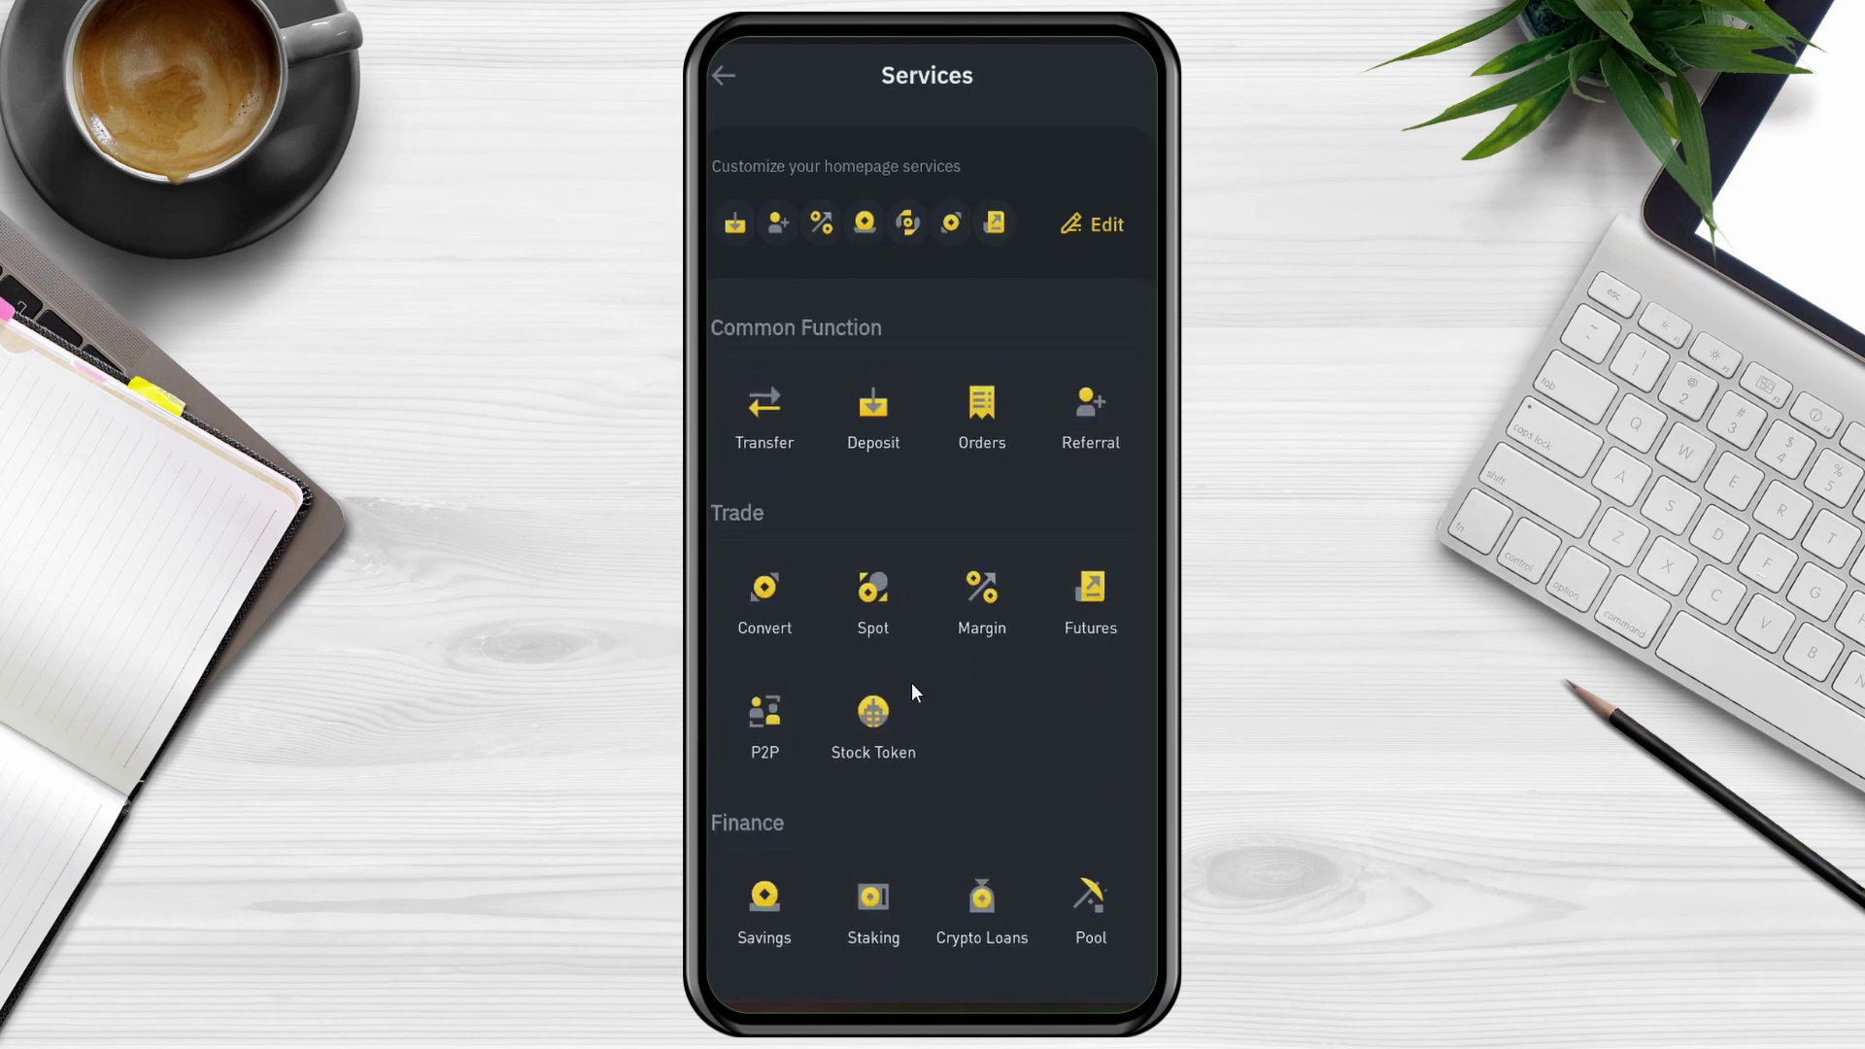
left_click(724, 76)
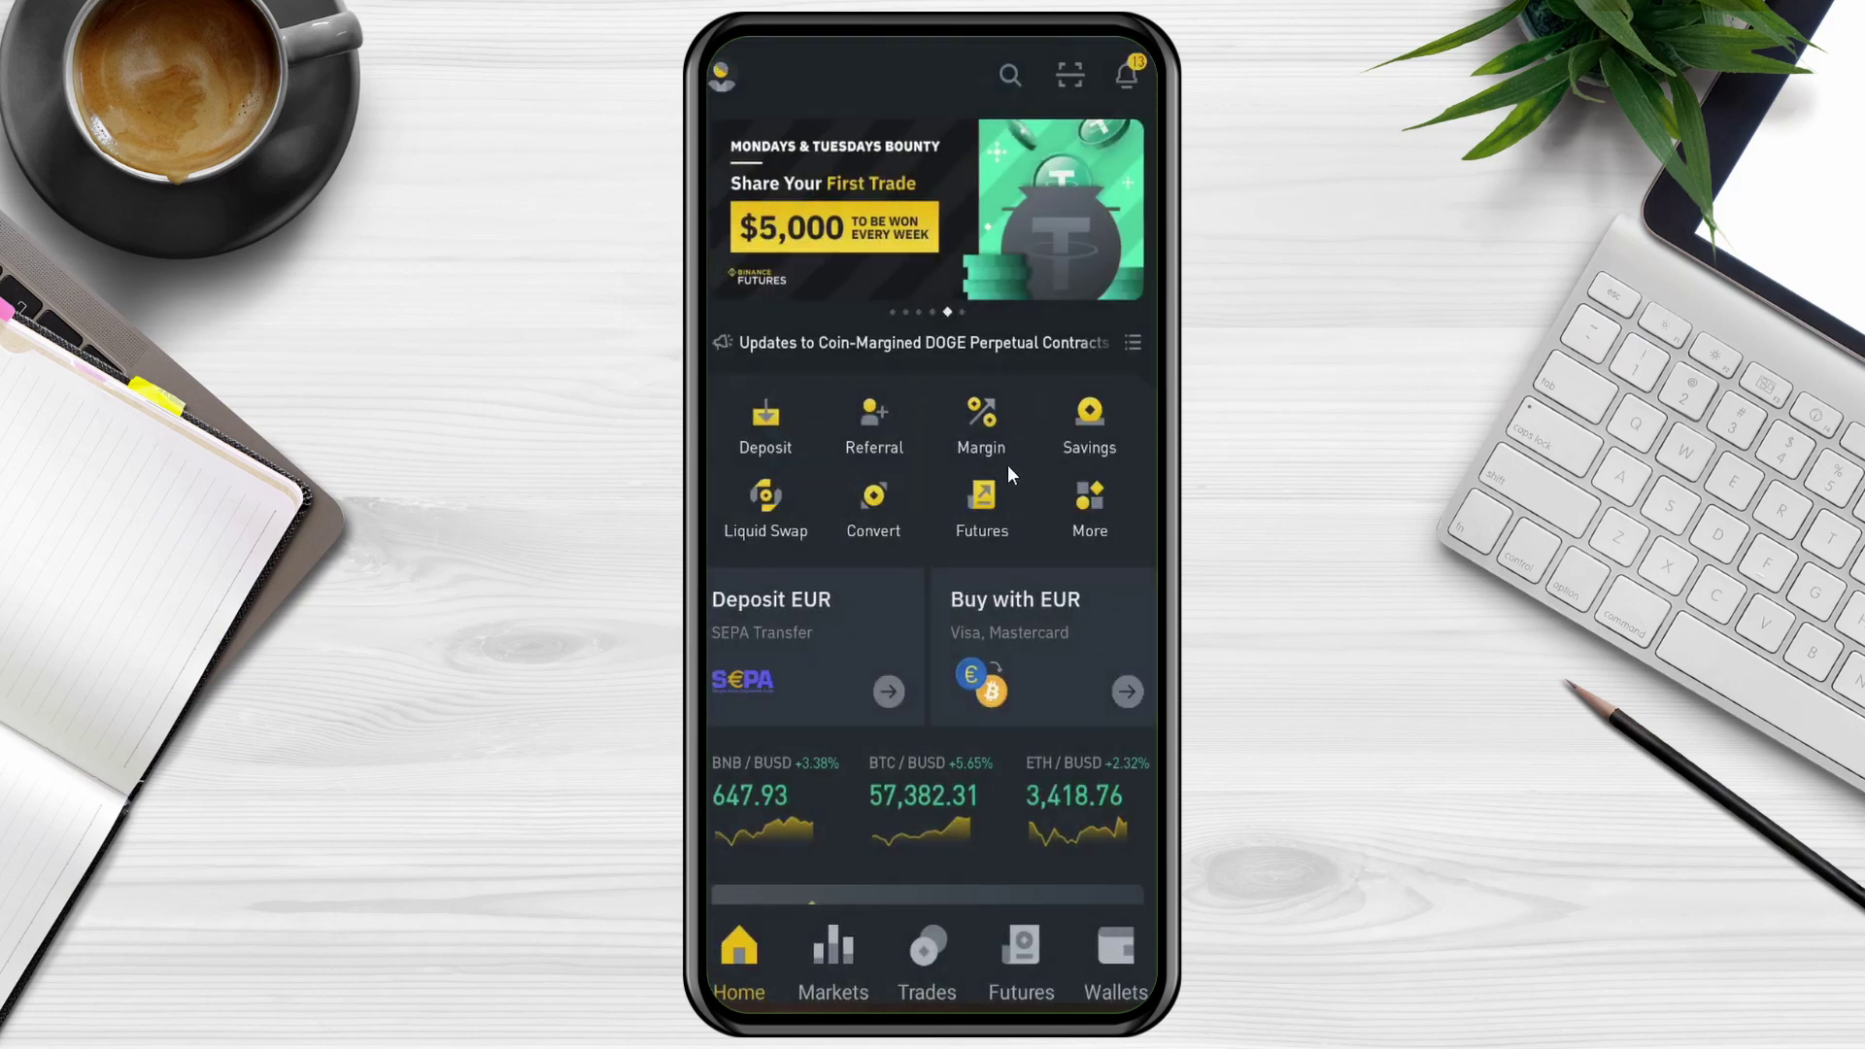
Step: View the editing options for the homepage services and leave them without making changes
left_click(1098, 504)
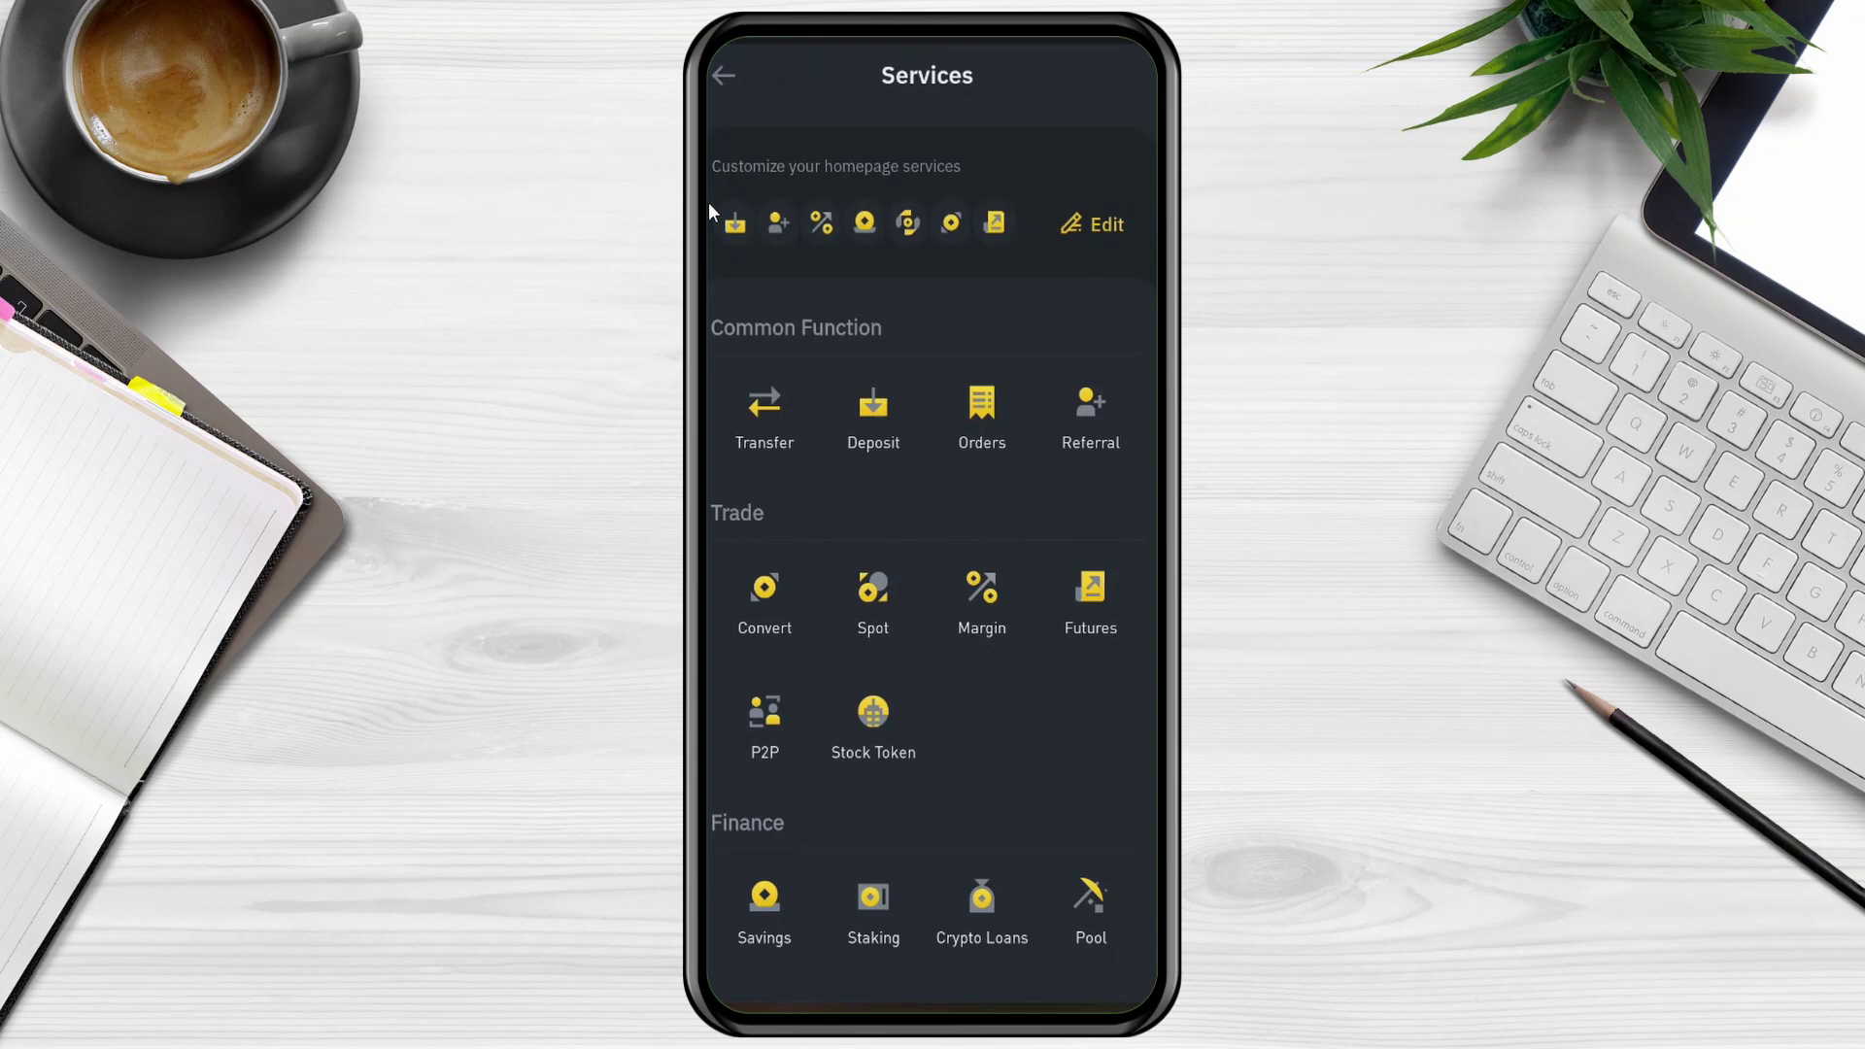
left_click(1097, 223)
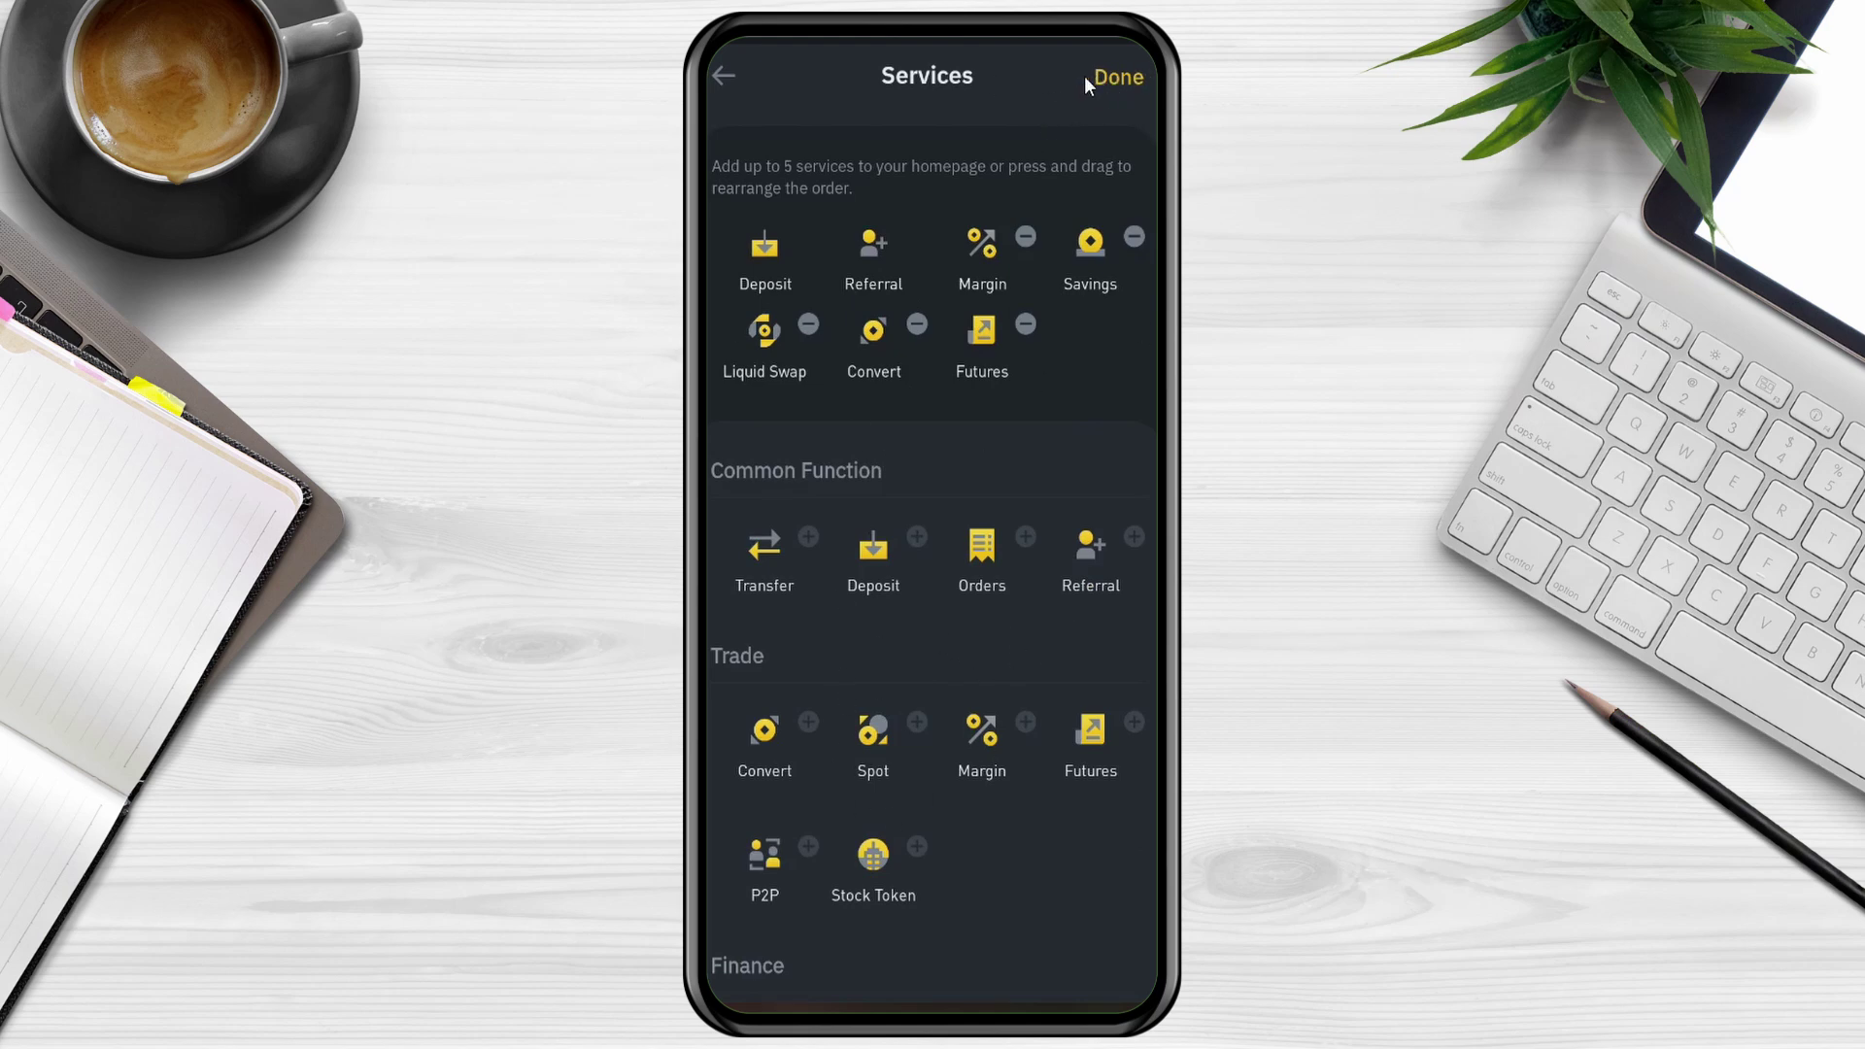
left_click(720, 76)
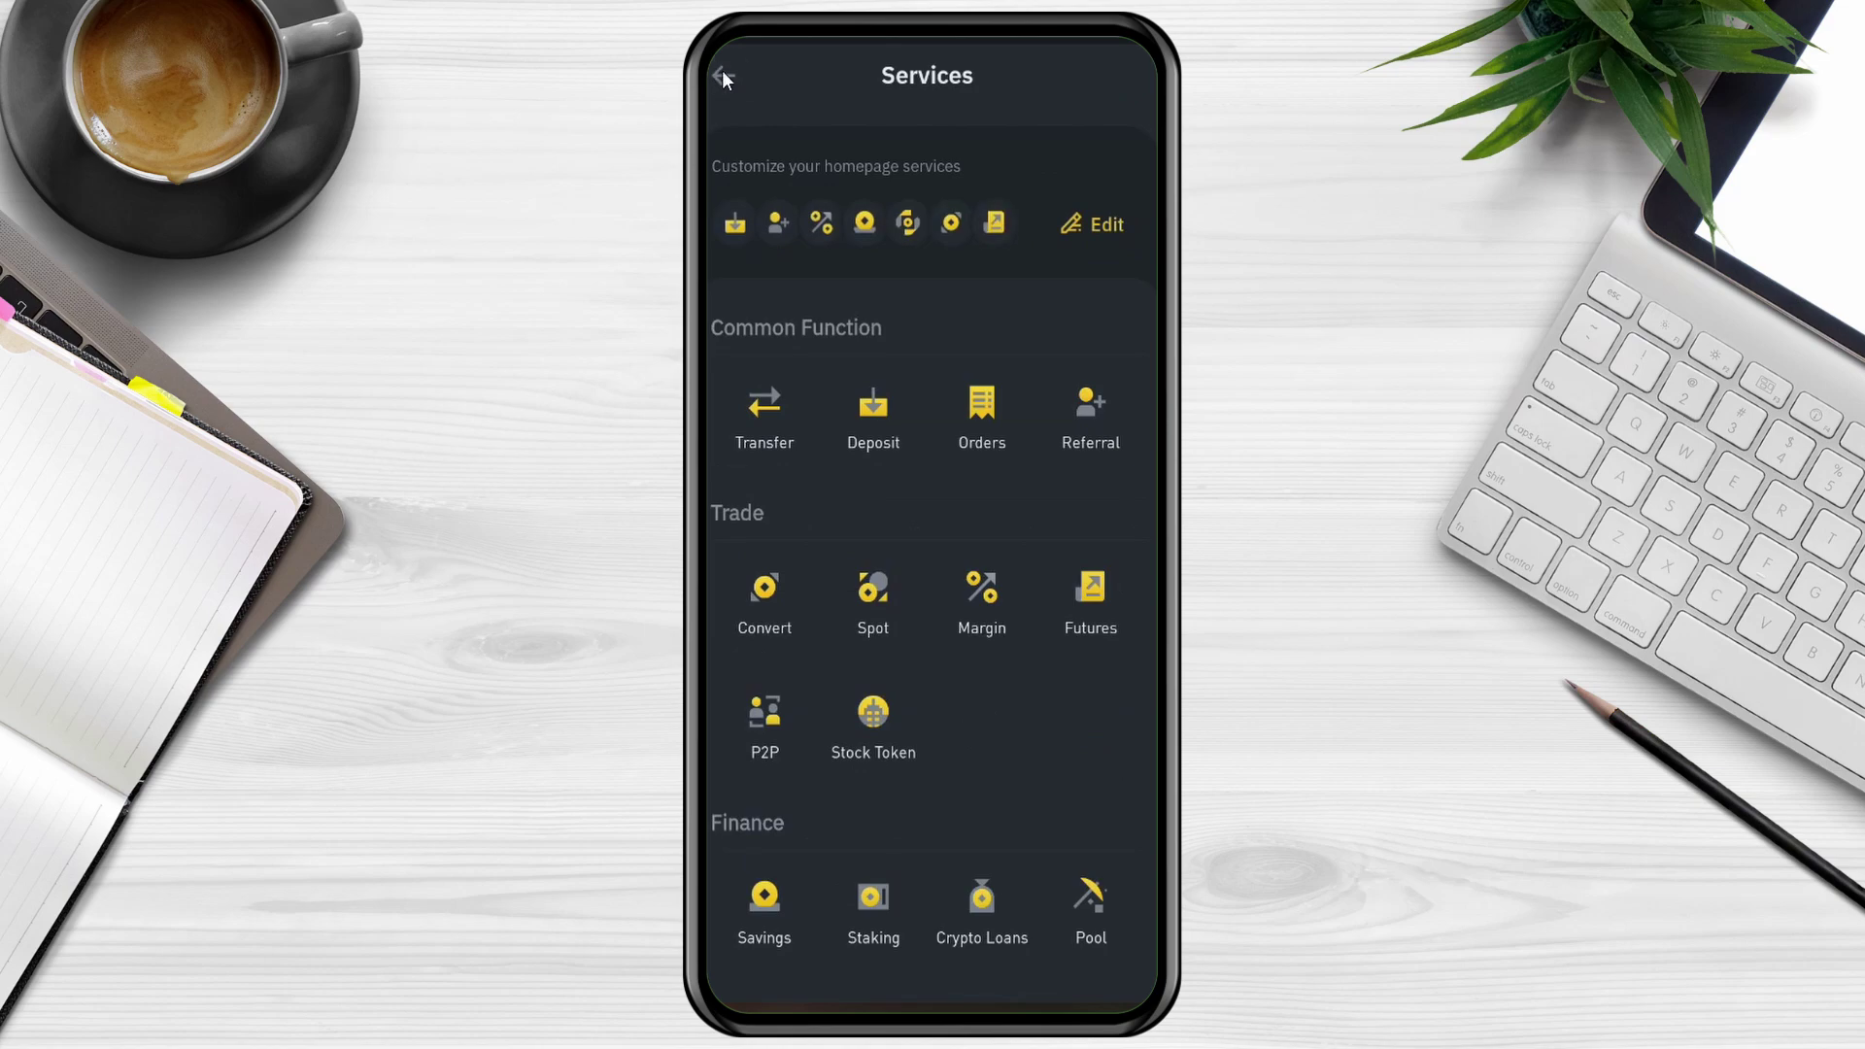
left_click(722, 72)
Step: Look over the home page's deposit options, price tickers, Binance Earn banner and Ranking List
scroll(776, 364, "down", 6)
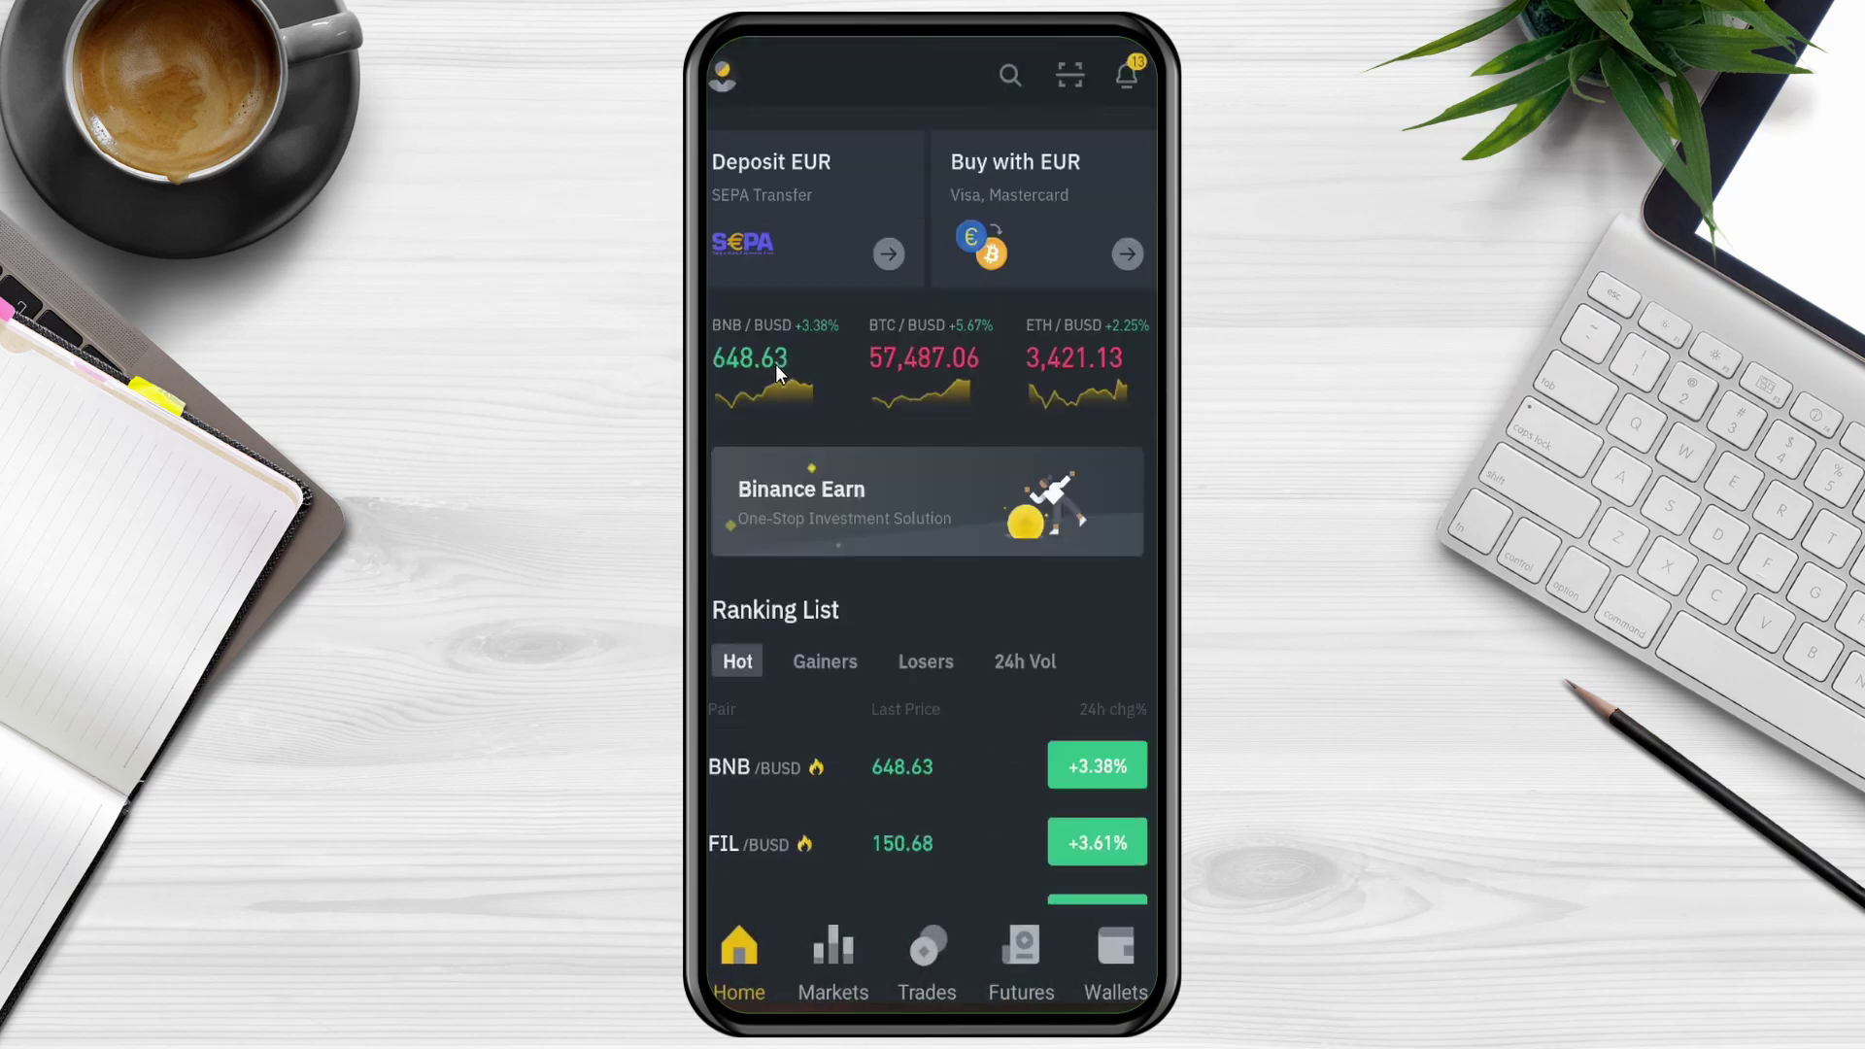
scroll(765, 399, "up", 4)
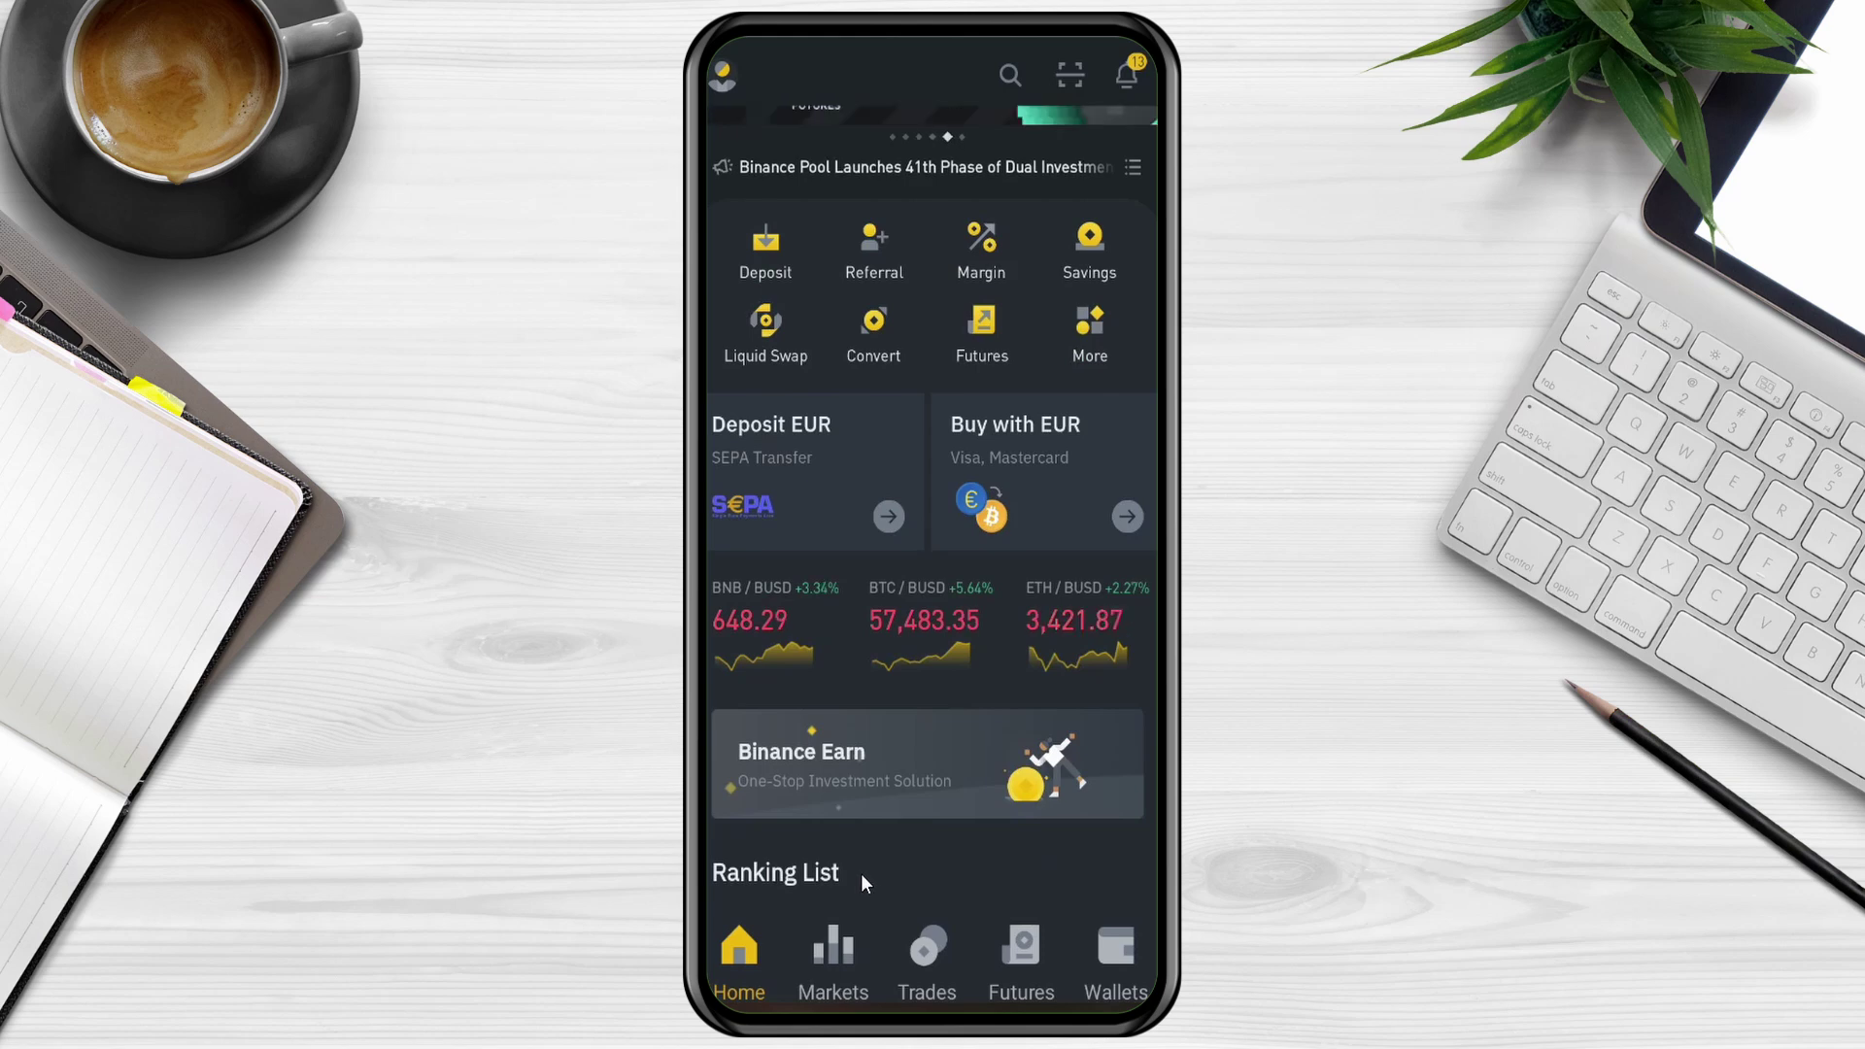
left_click_drag(860, 874, 832, 703)
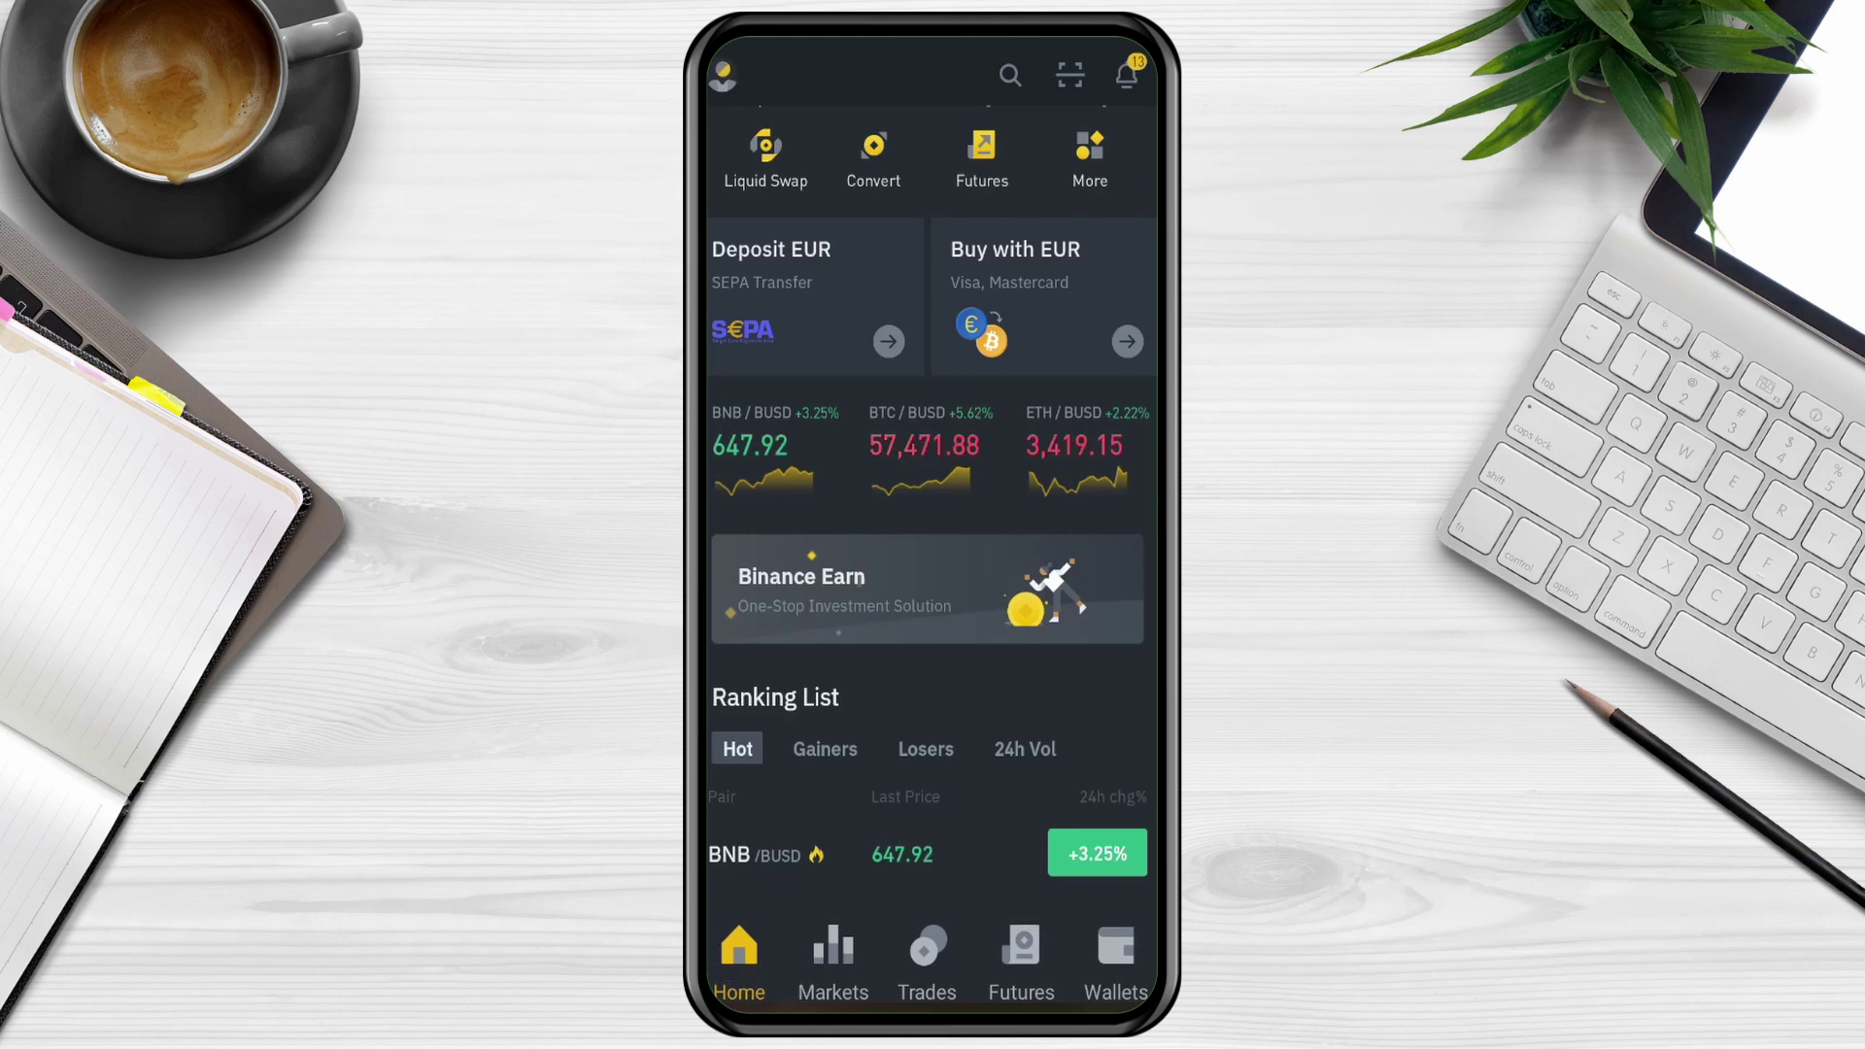
Step: Copy the spot wallet's BTC deposit address on the BTC network and close the deposit currency selection
left_click(1128, 955)
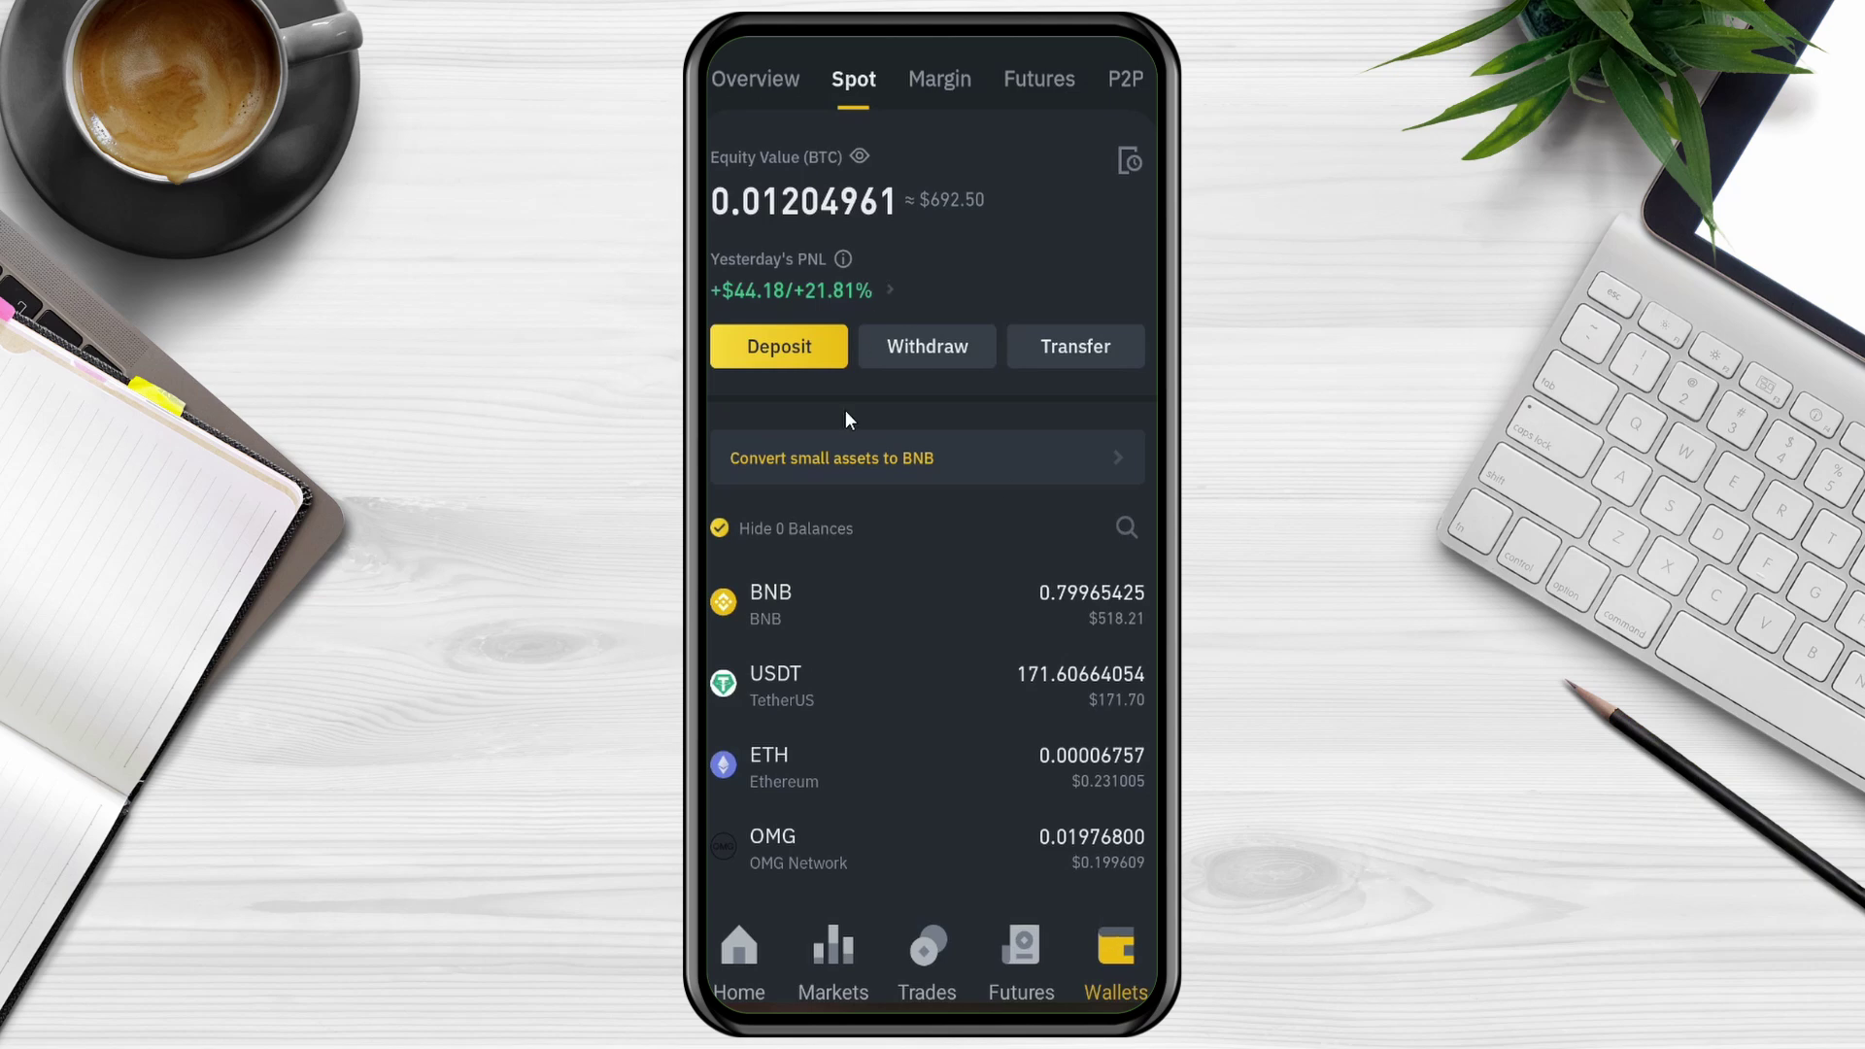
left_click(783, 346)
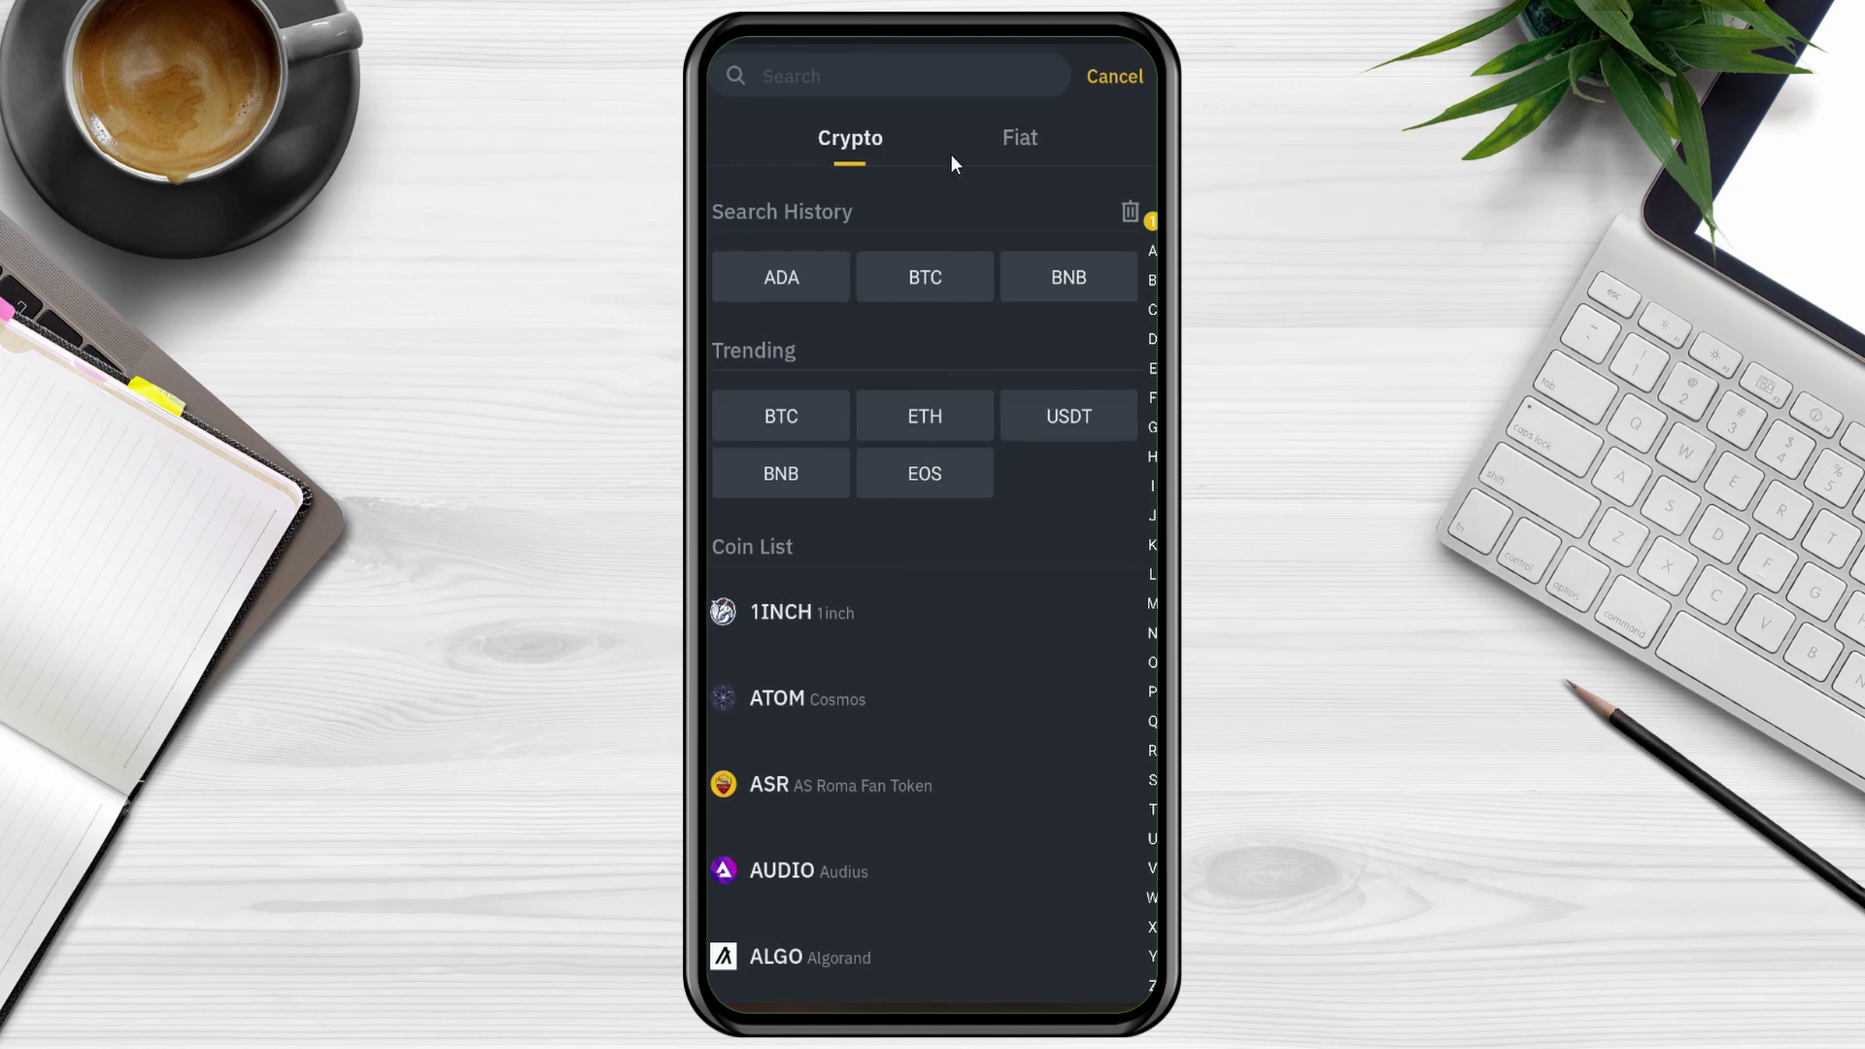
left_click(952, 277)
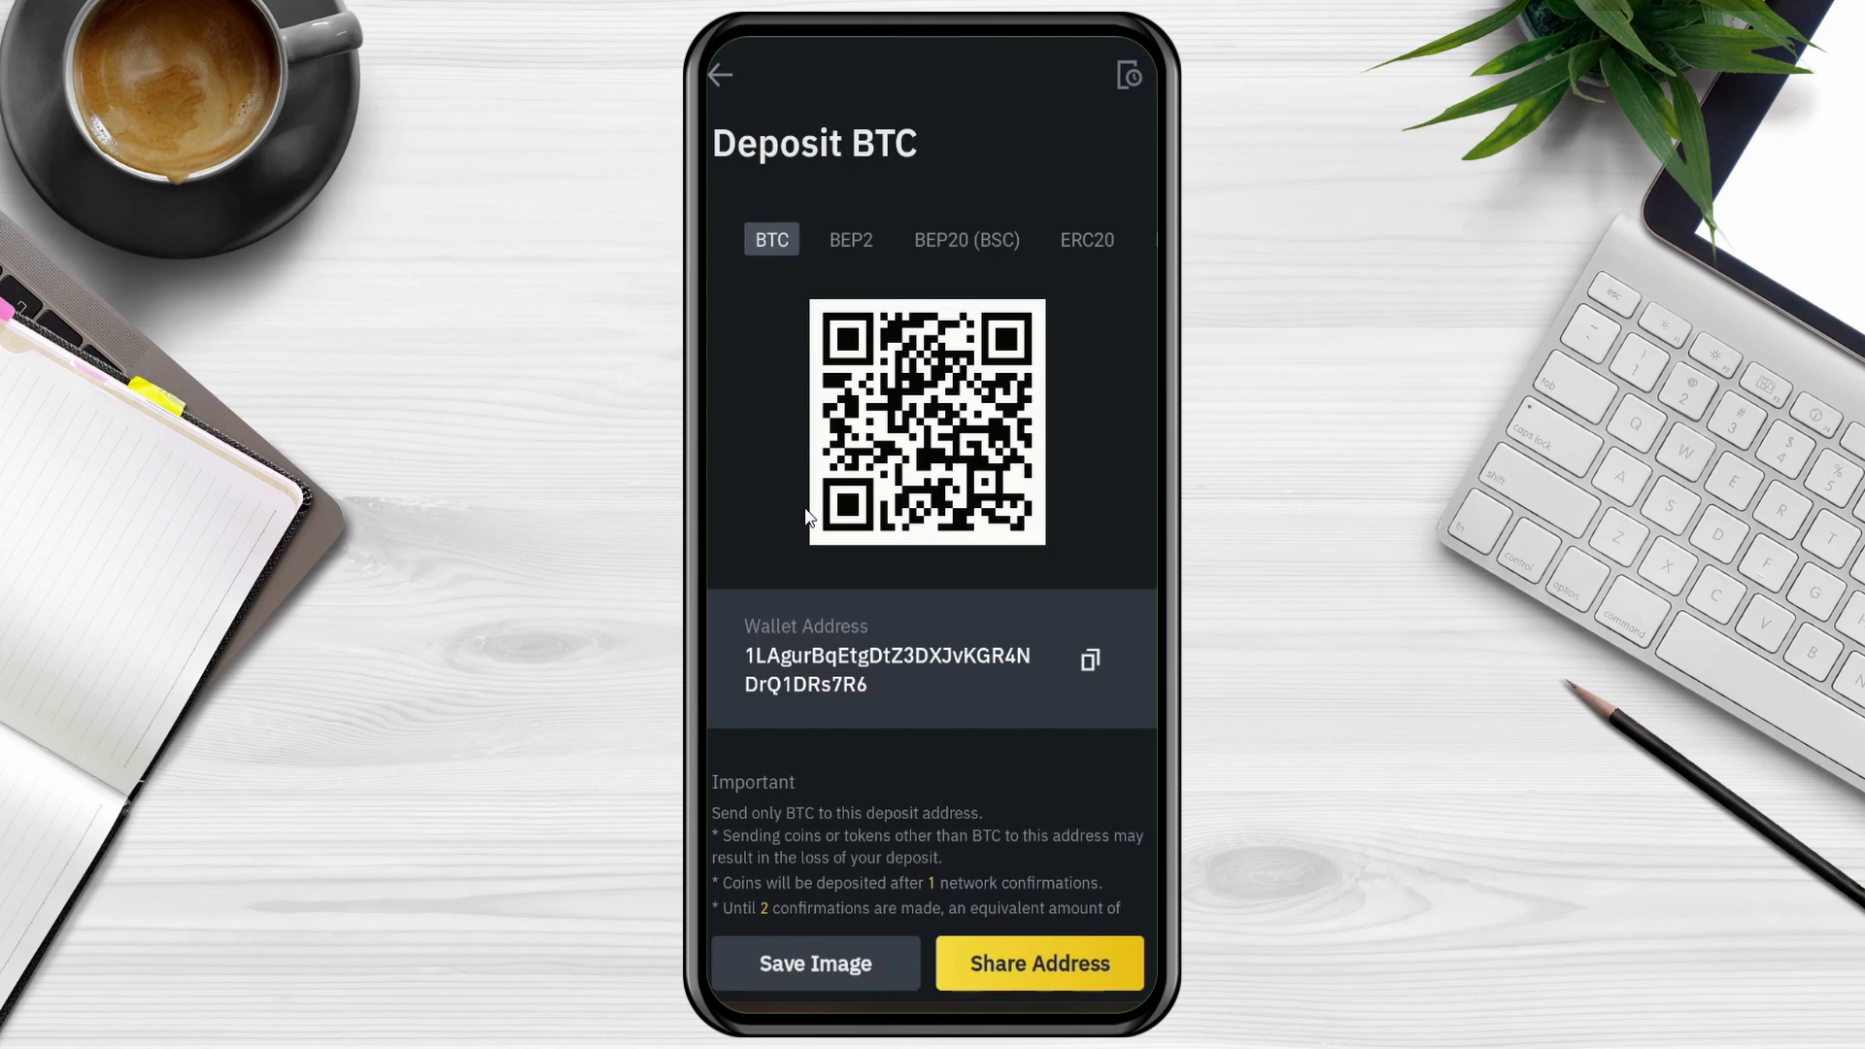
left_click(1092, 660)
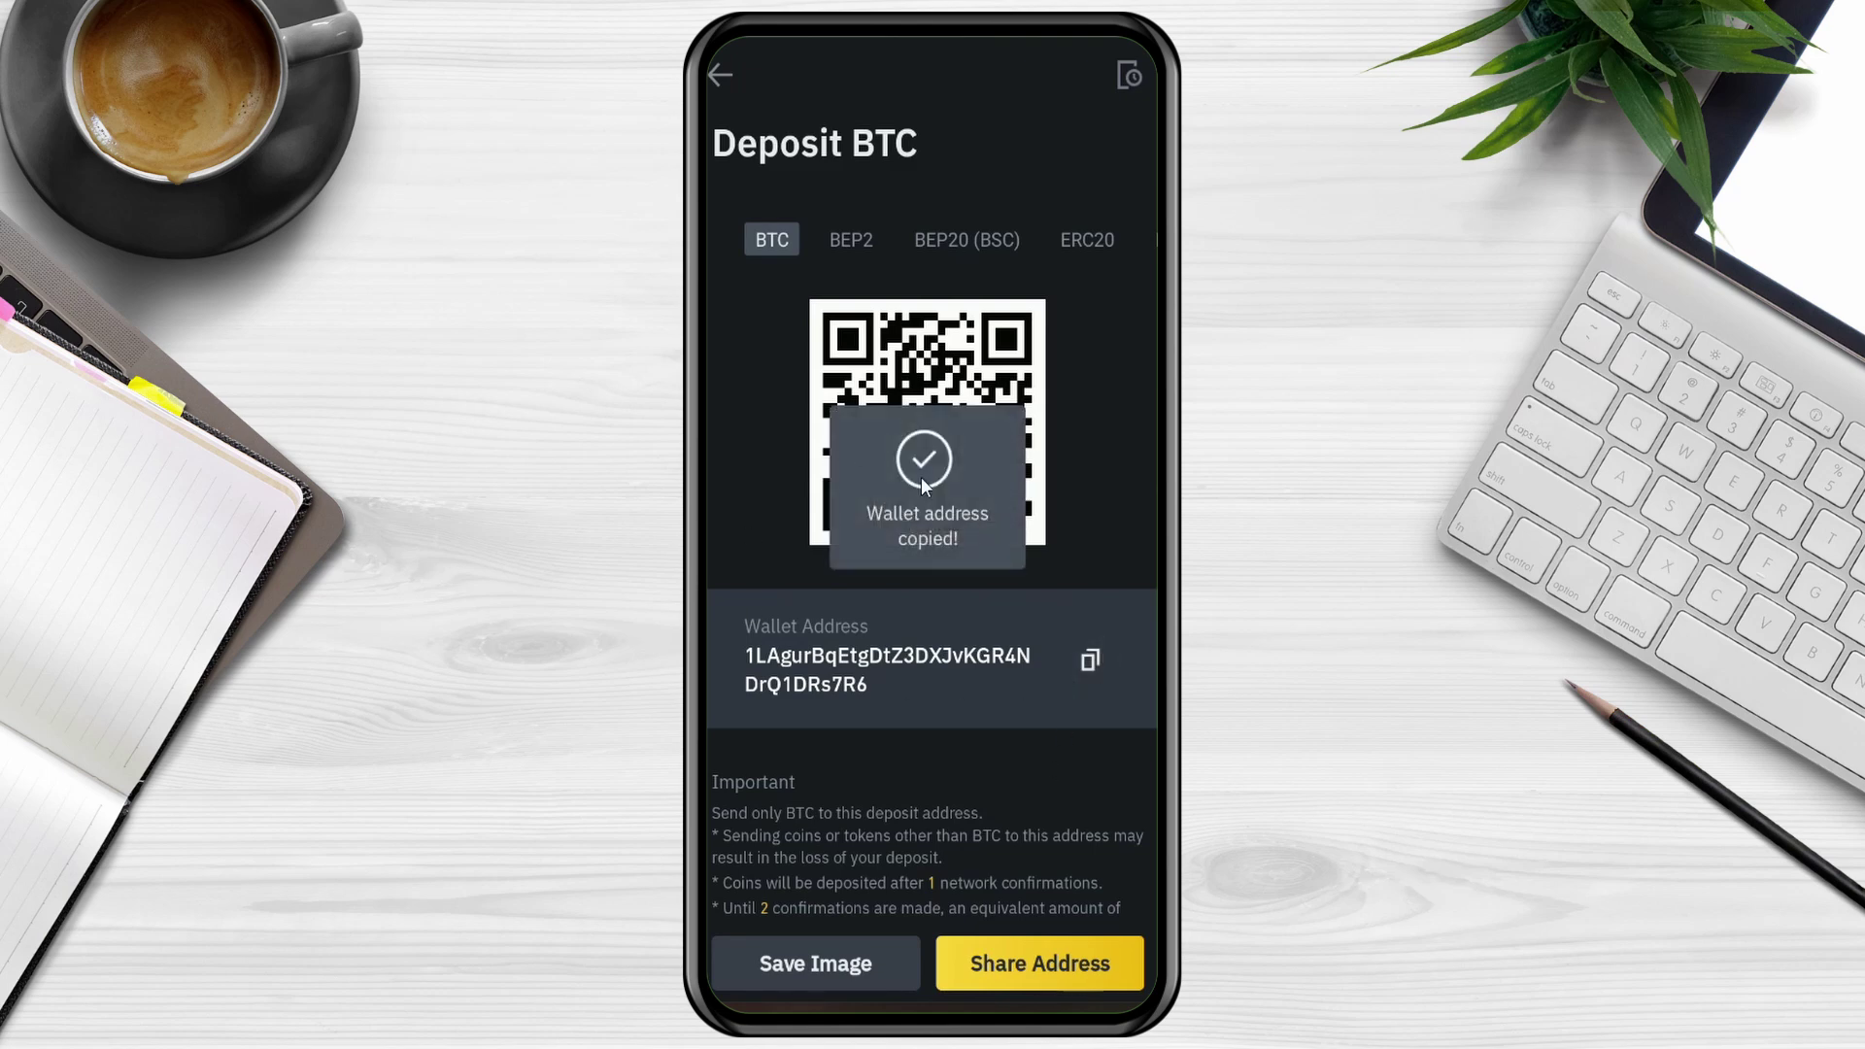
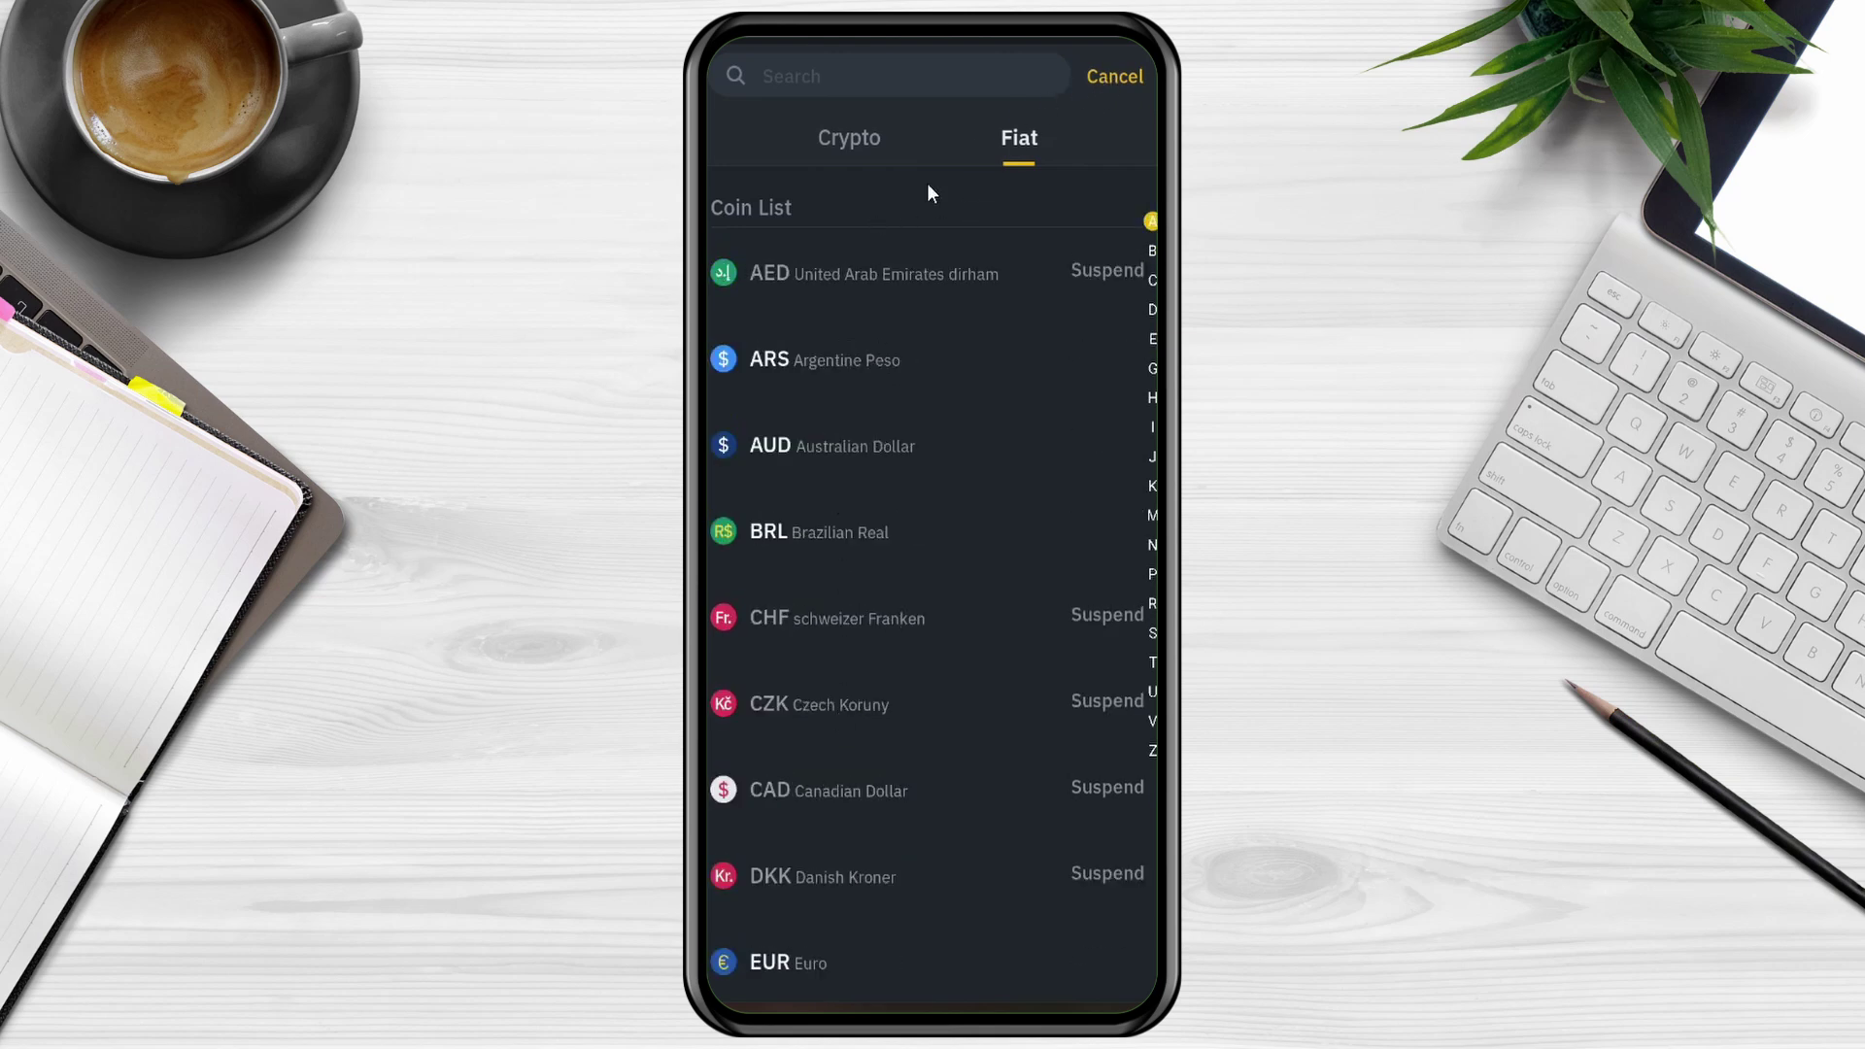
left_click(1127, 76)
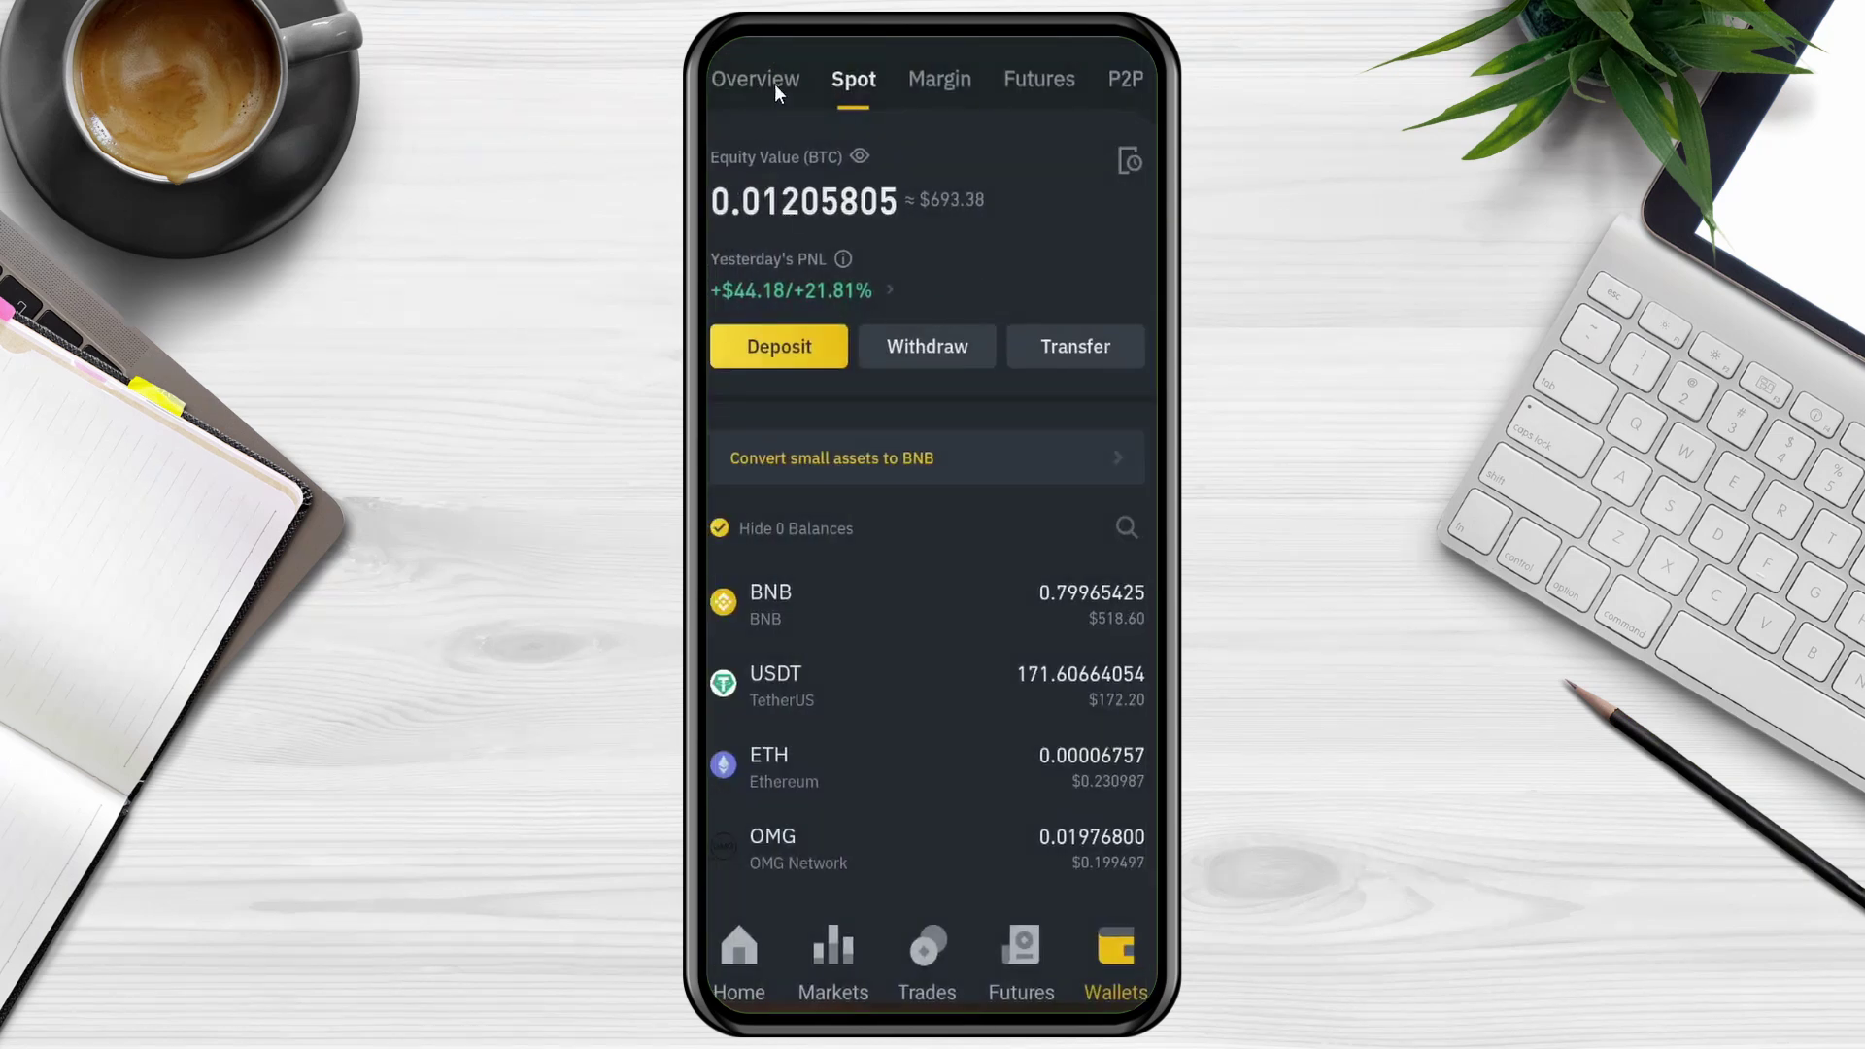
Step: Start a withdrawal from the spot wallet, search for "eth", and view the ETH withdrawal with its QR code scanner
left_click(931, 356)
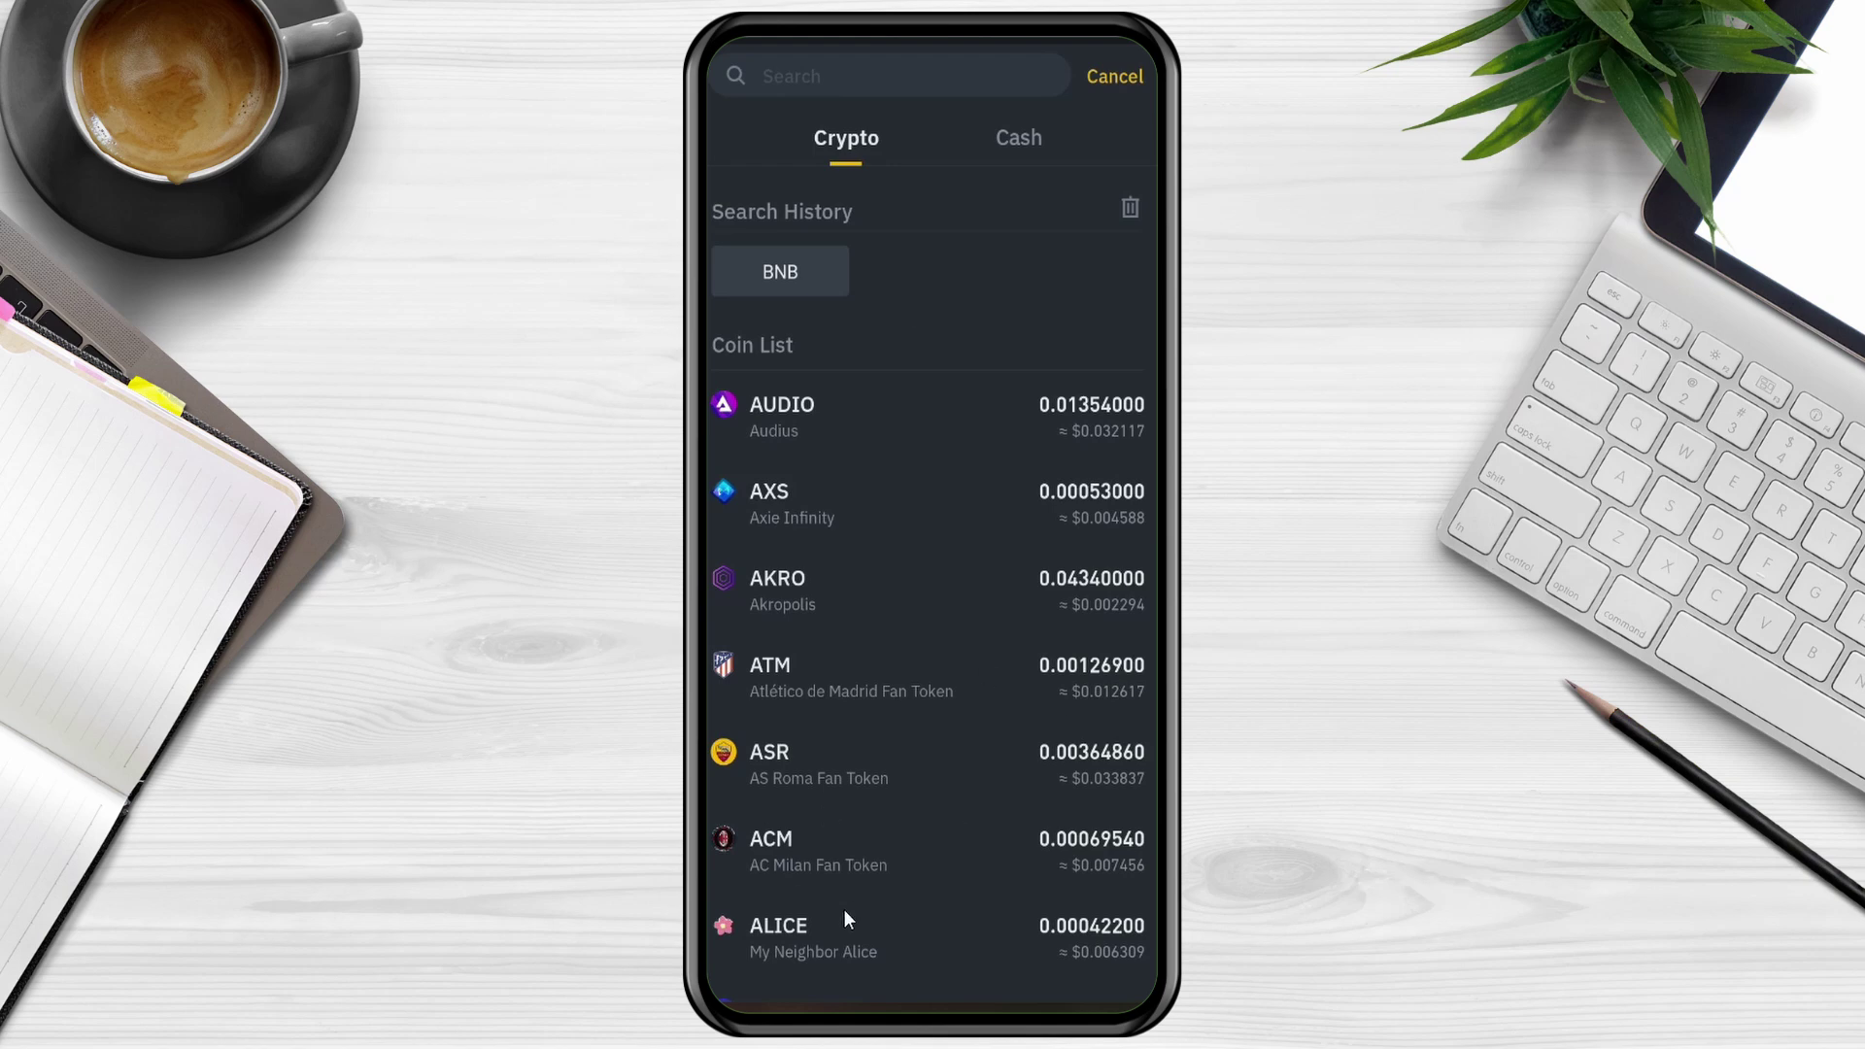
left_click(808, 80)
type("eth")
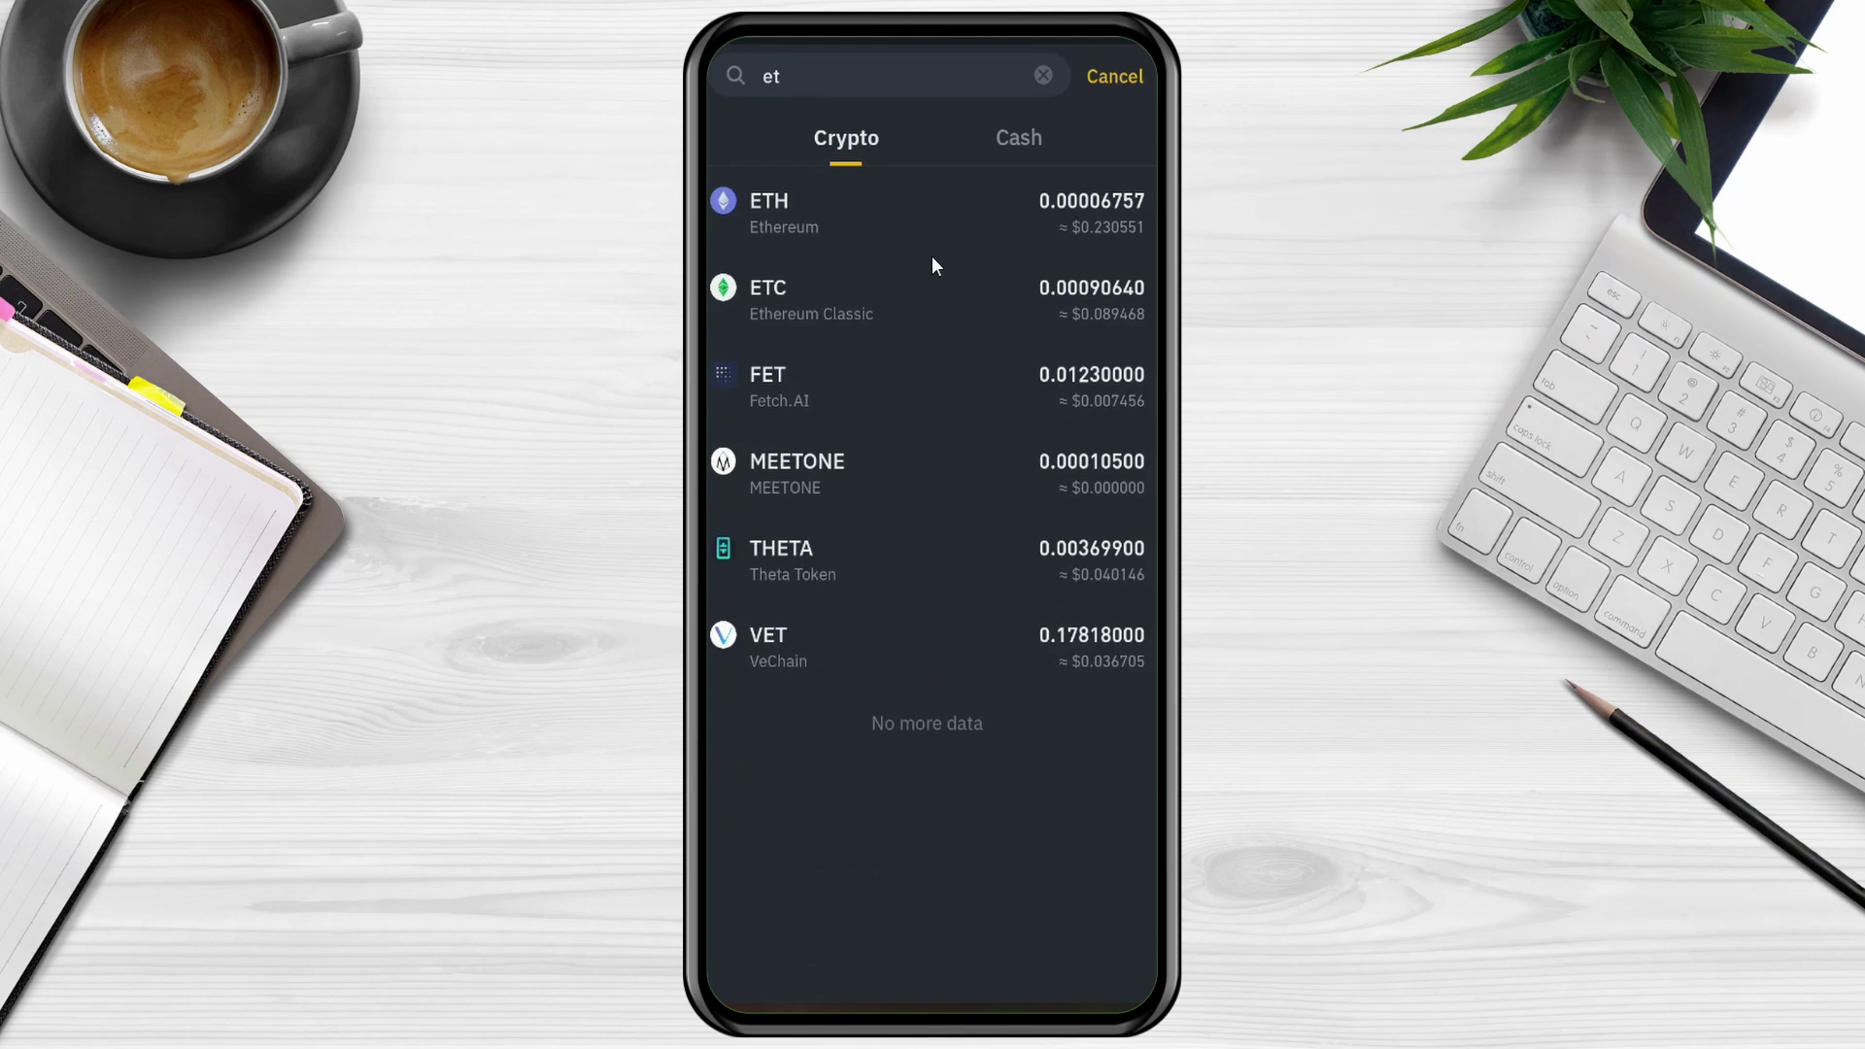
left_click(797, 198)
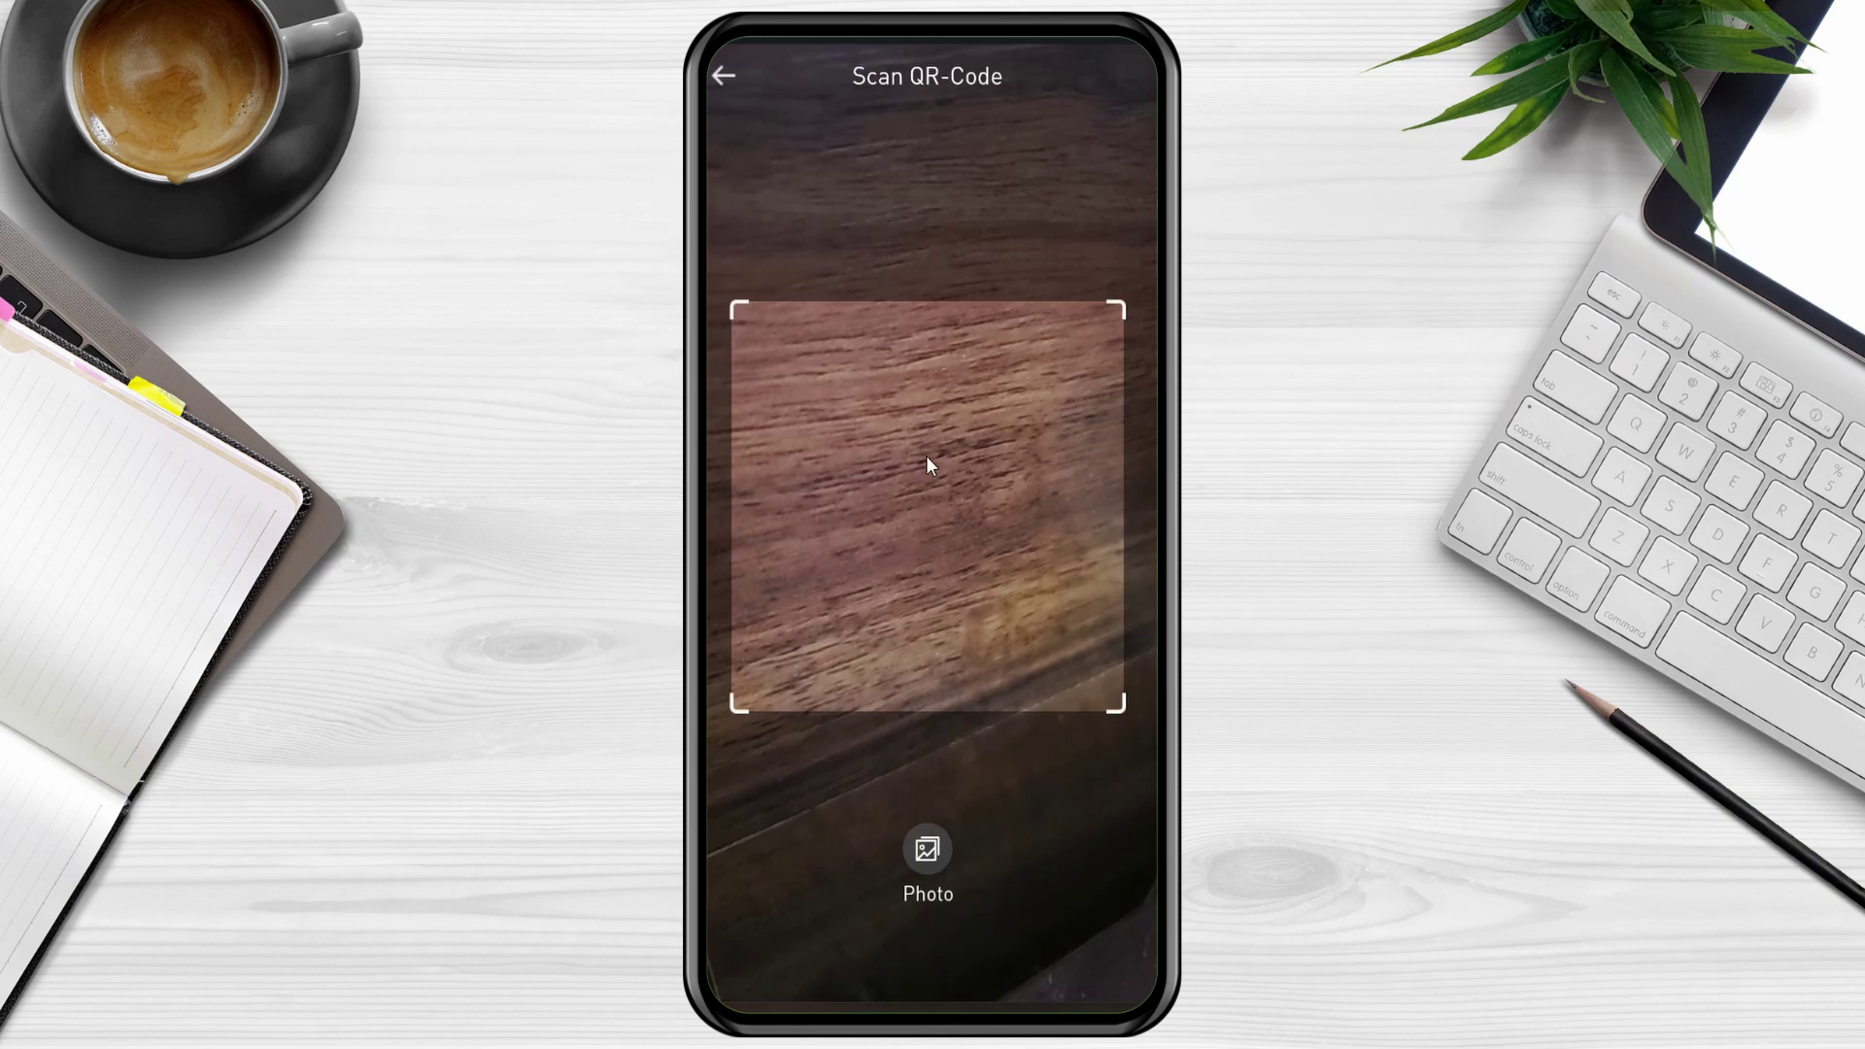
left_click(725, 76)
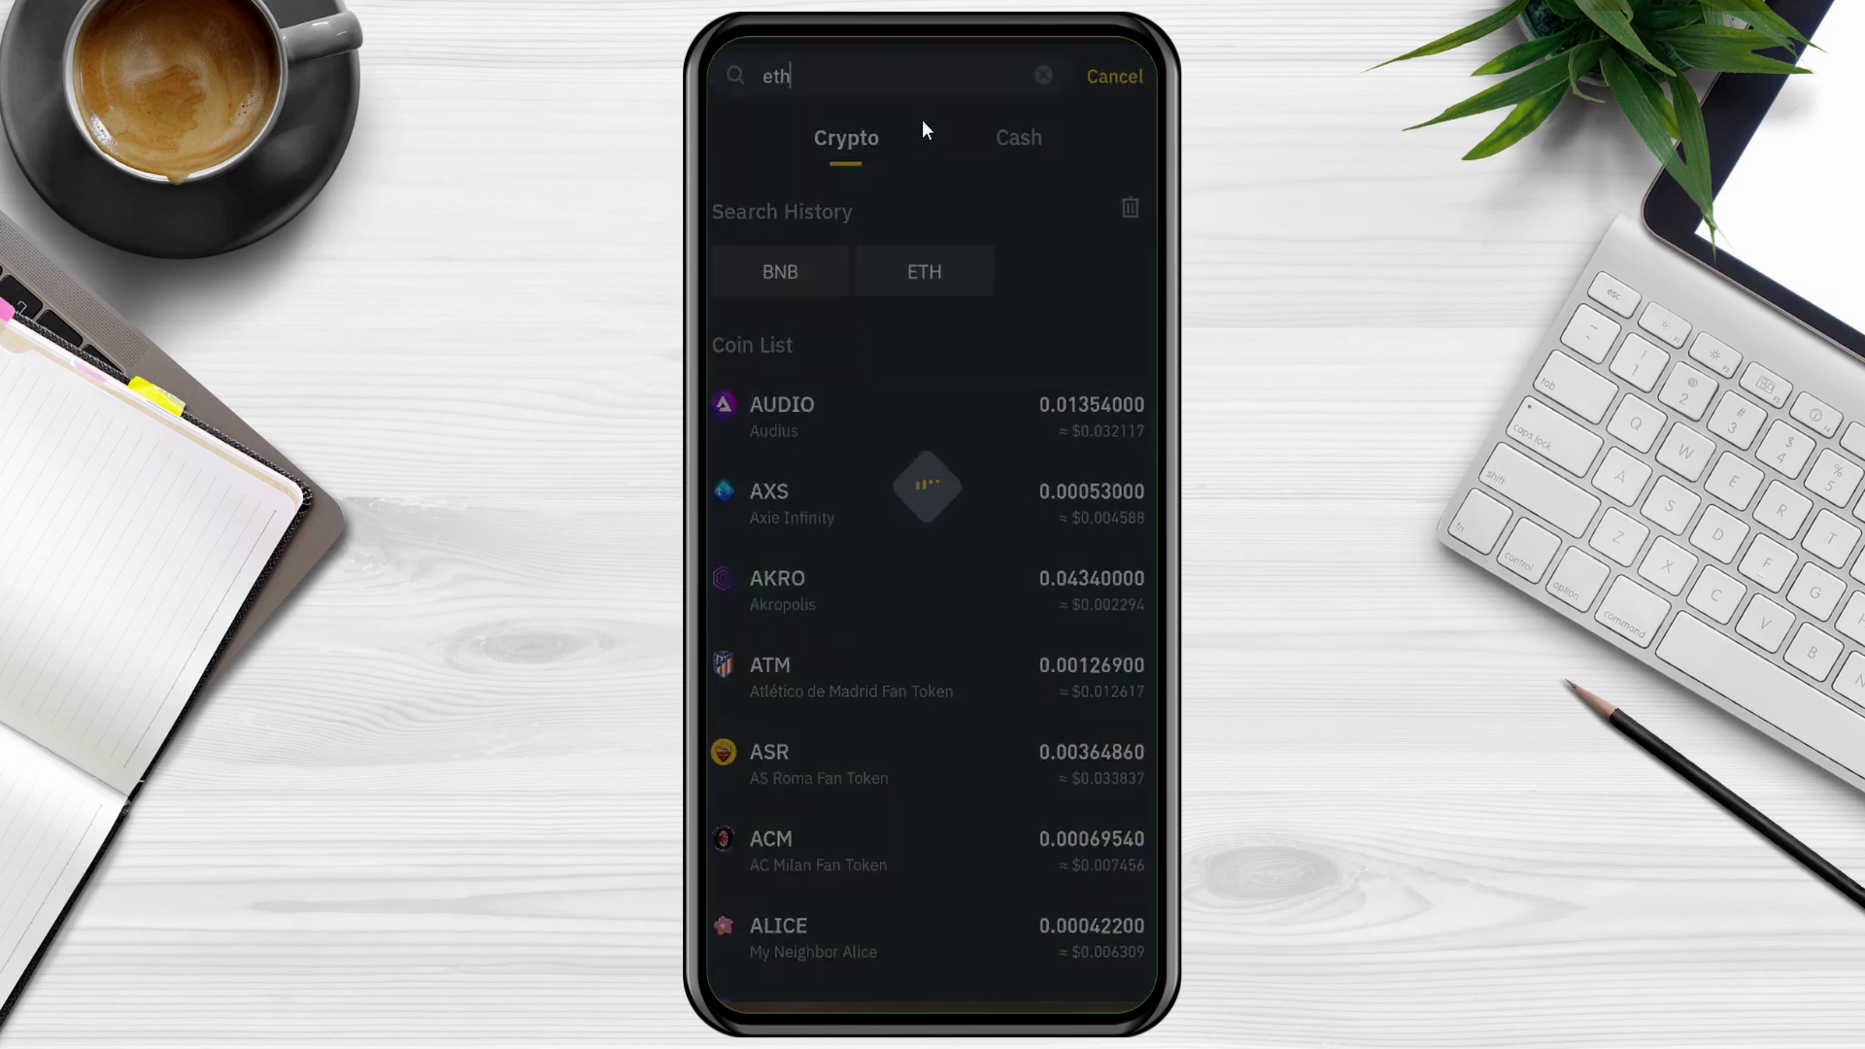
Step: View the cash withdrawal option and return to the spot wallet's balances
left_click(1001, 133)
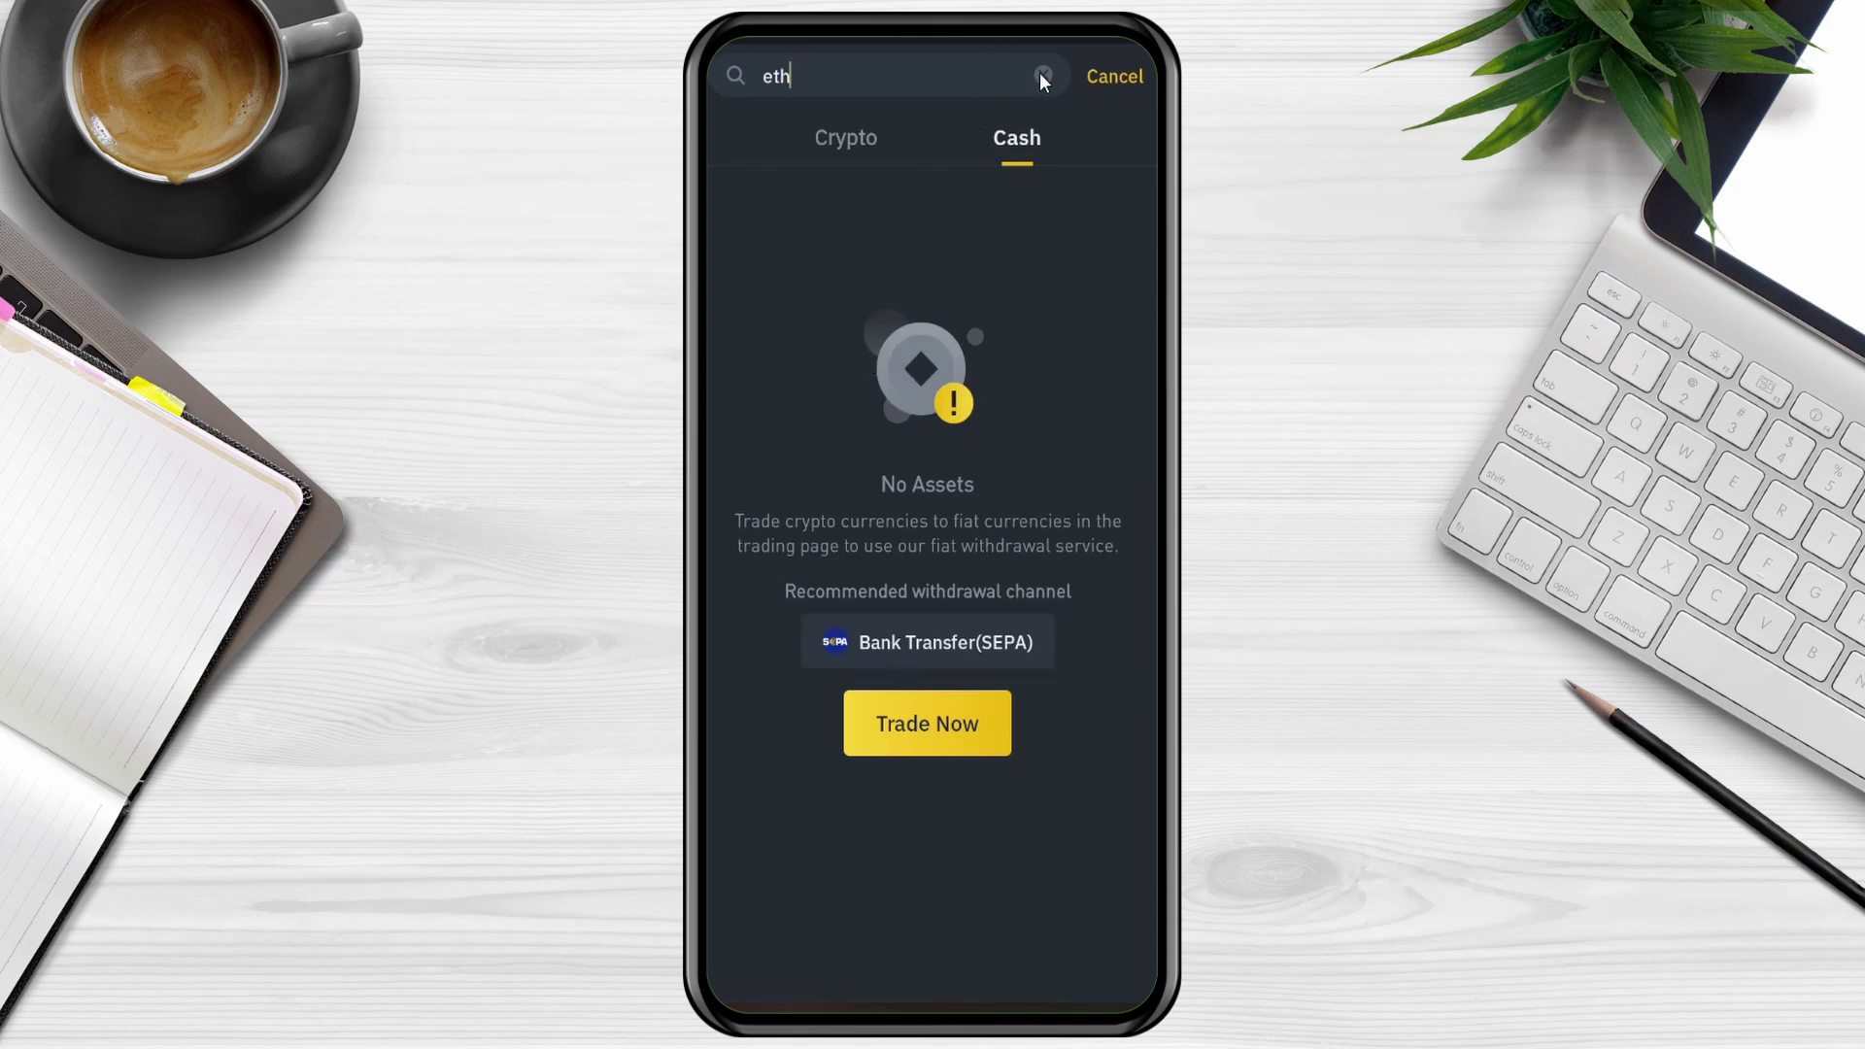
left_click(1108, 74)
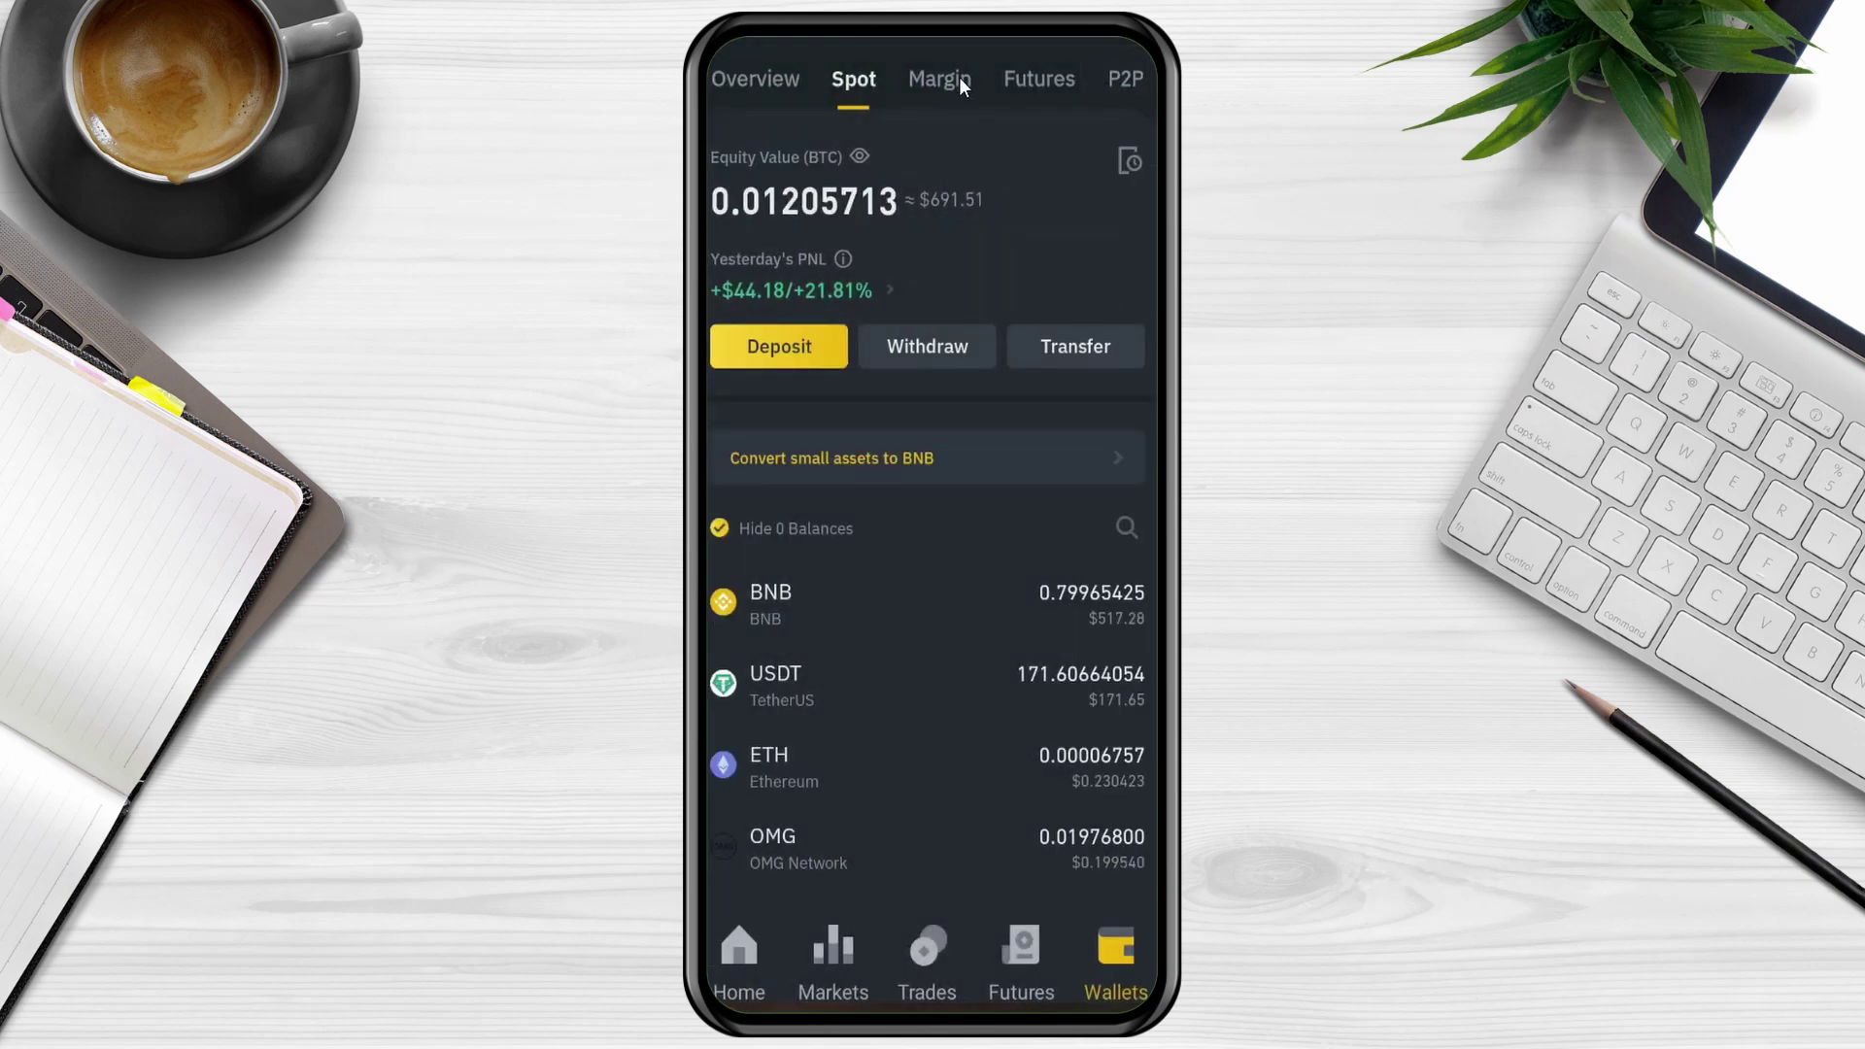
scroll(867, 586, "down", 1)
scroll(867, 586, "up", 1)
Step: Browse the spot market's coin pairs in the Favorites, BNB, BTC and ALTS lists
left_click(837, 954)
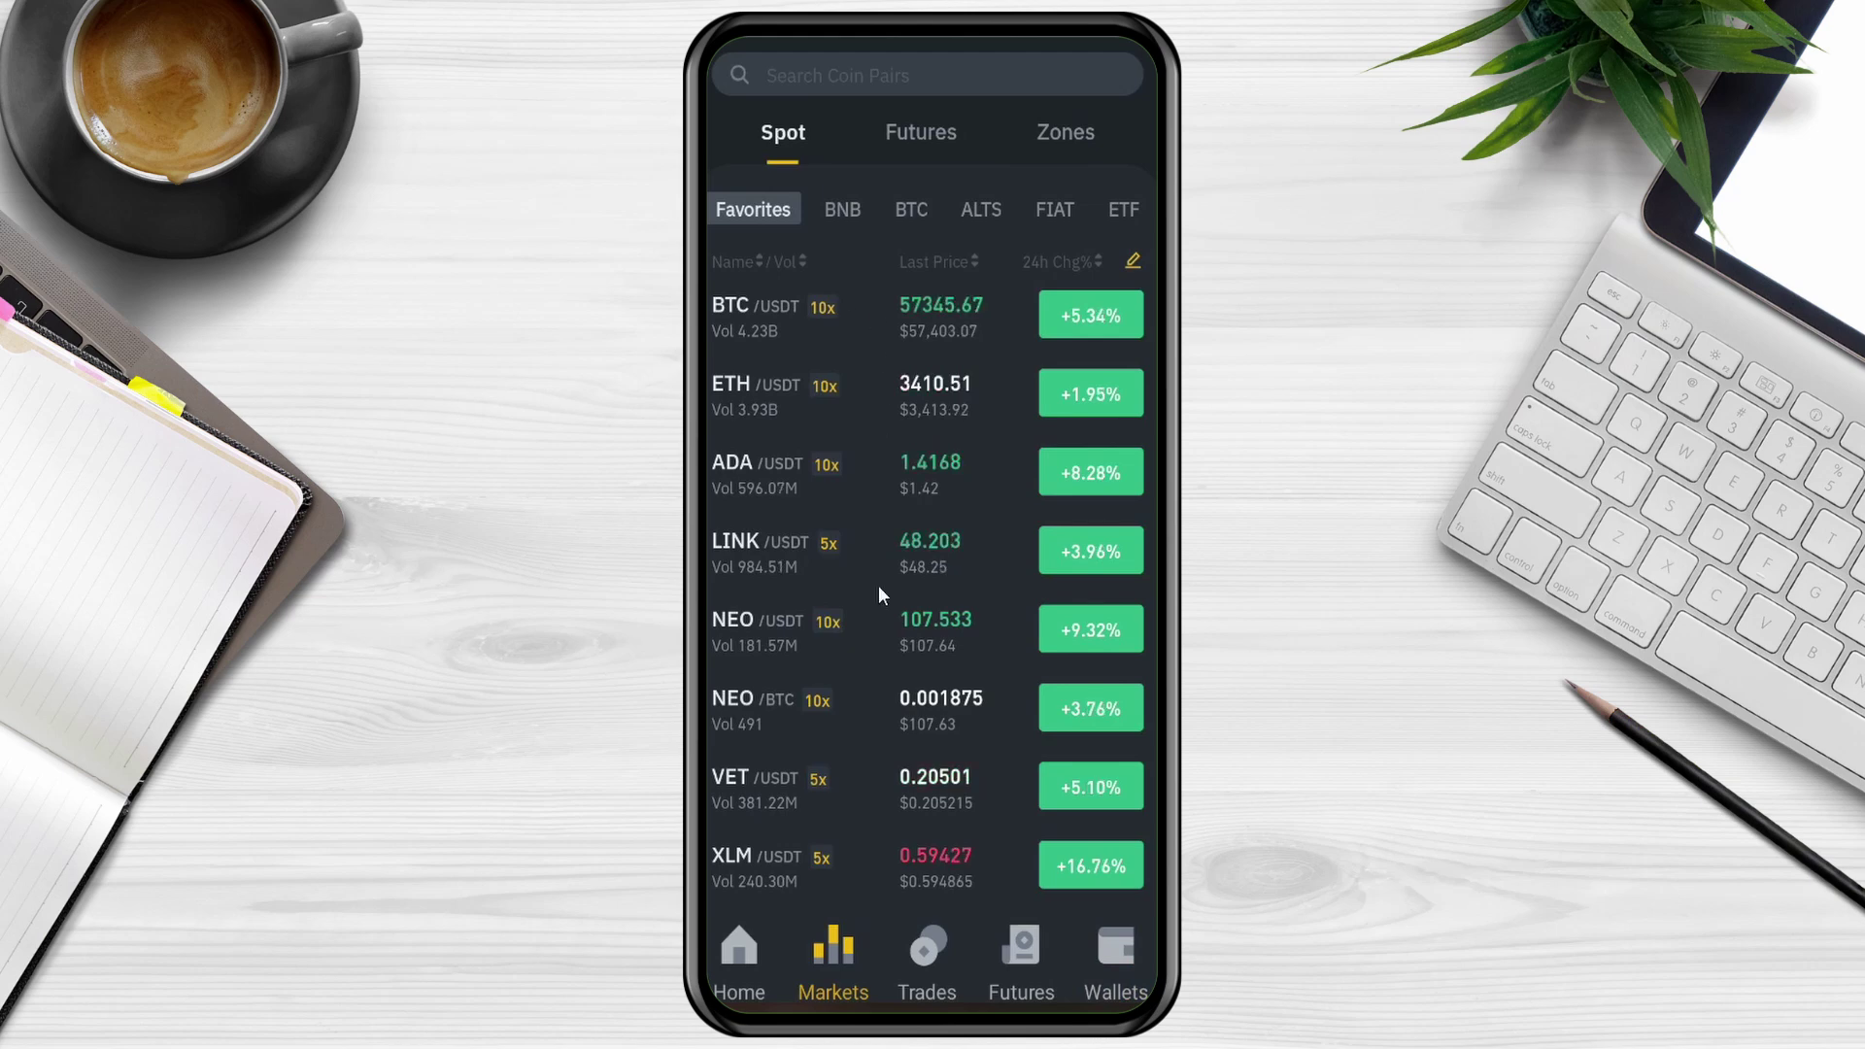
scroll(807, 671, "down", 5)
scroll(807, 671, "up", 5)
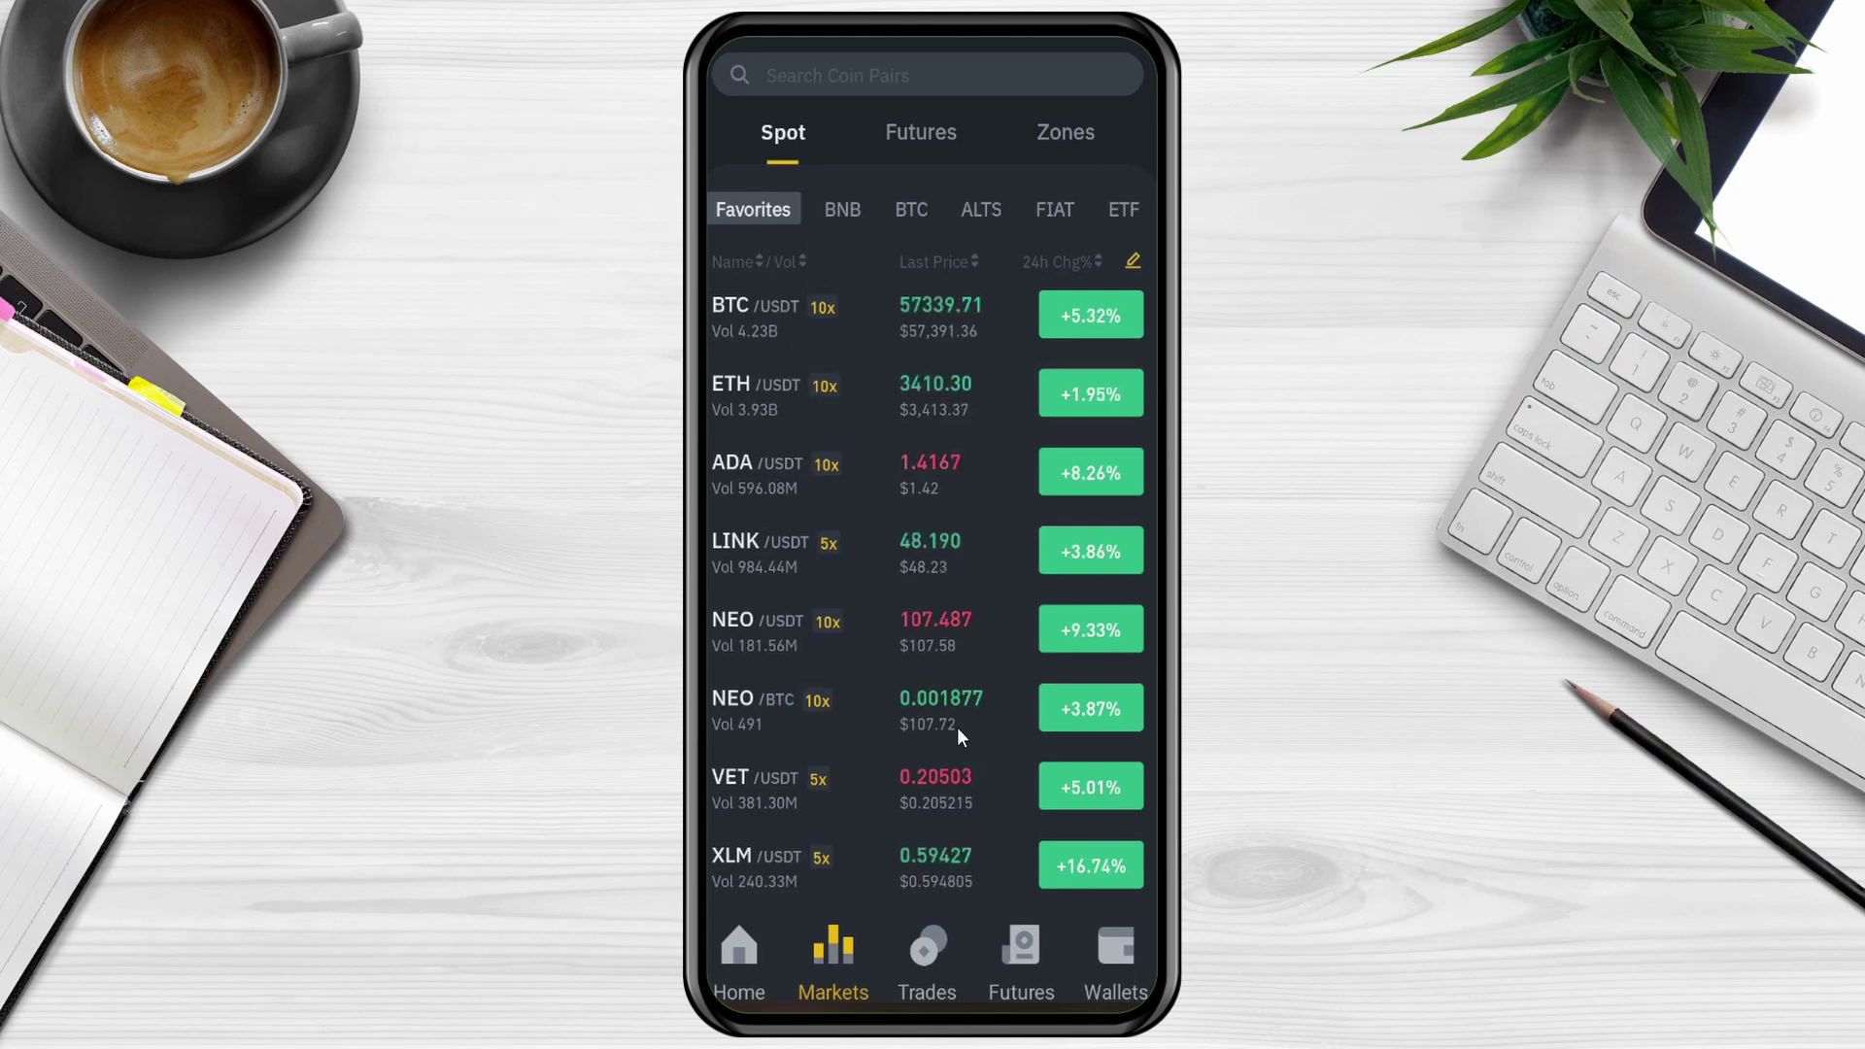
left_click(840, 210)
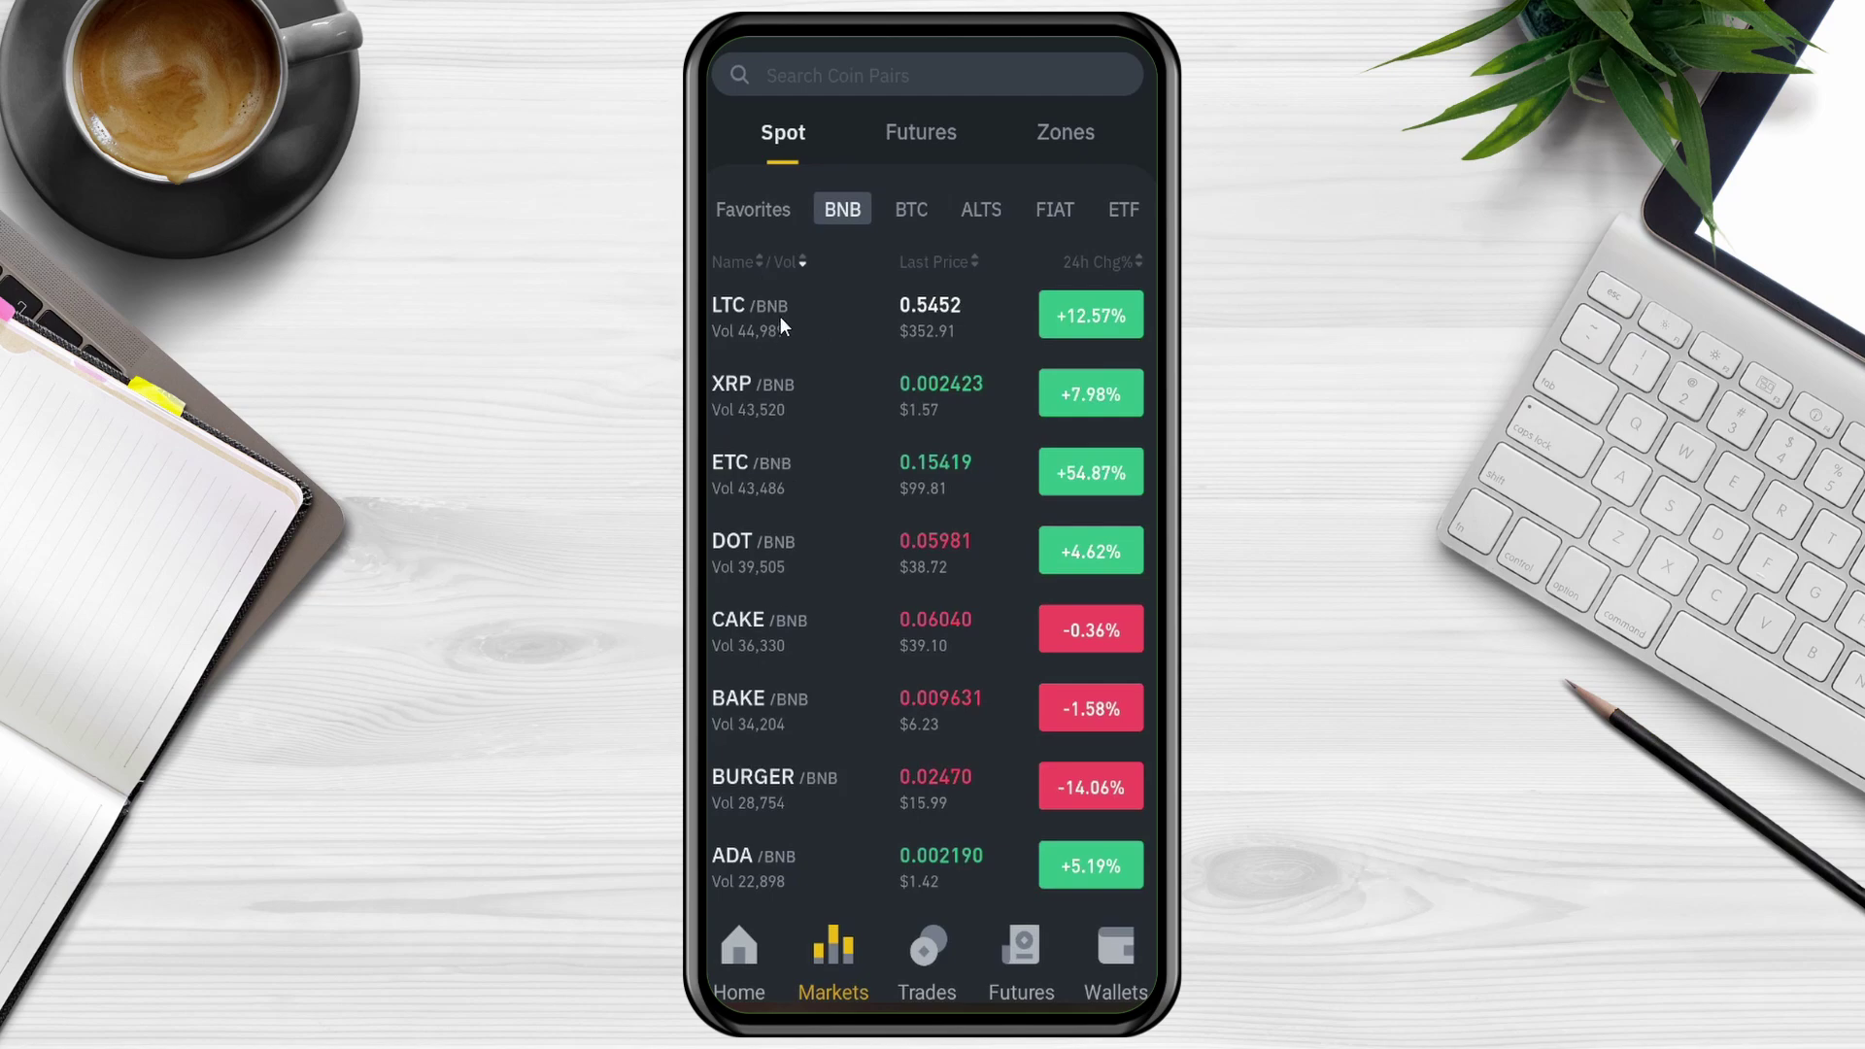
left_click(923, 205)
left_click(979, 210)
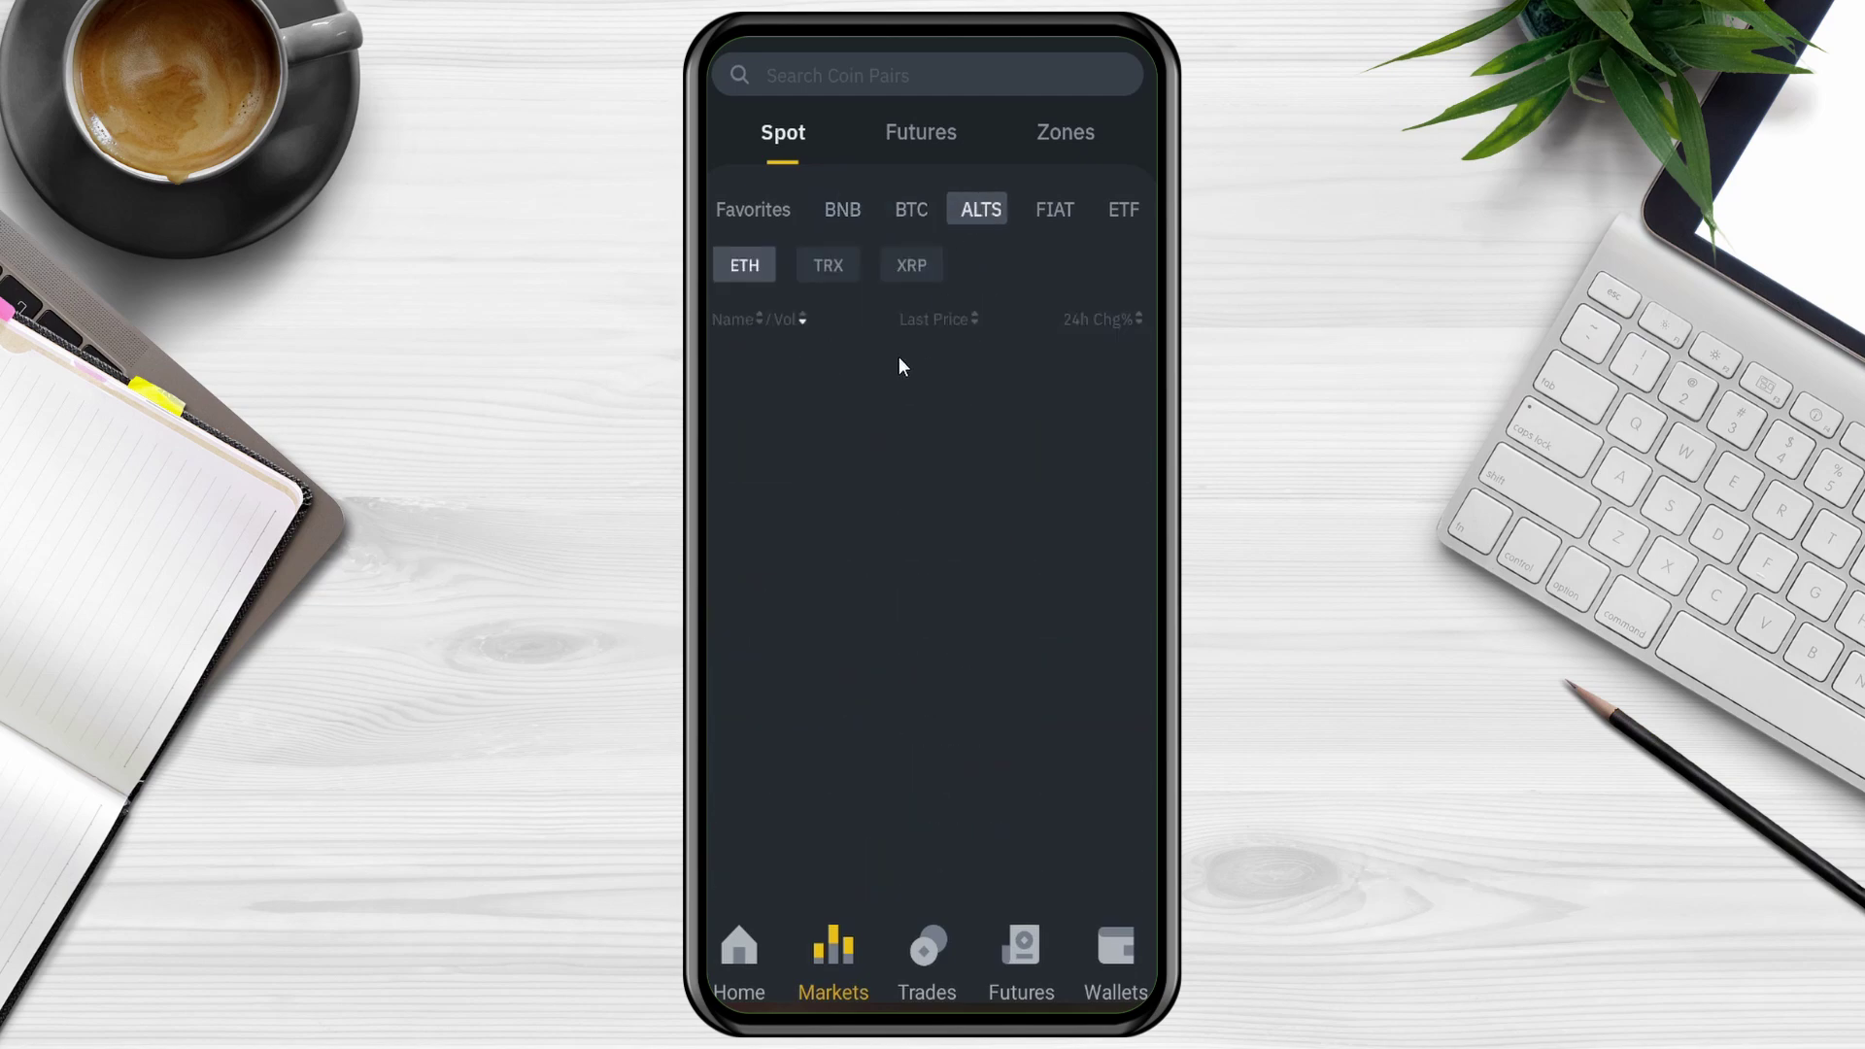
Step: View the FIAT coin pairs, and search for "eth" to add BNB/ETH to the spot favorites
left_click(1067, 203)
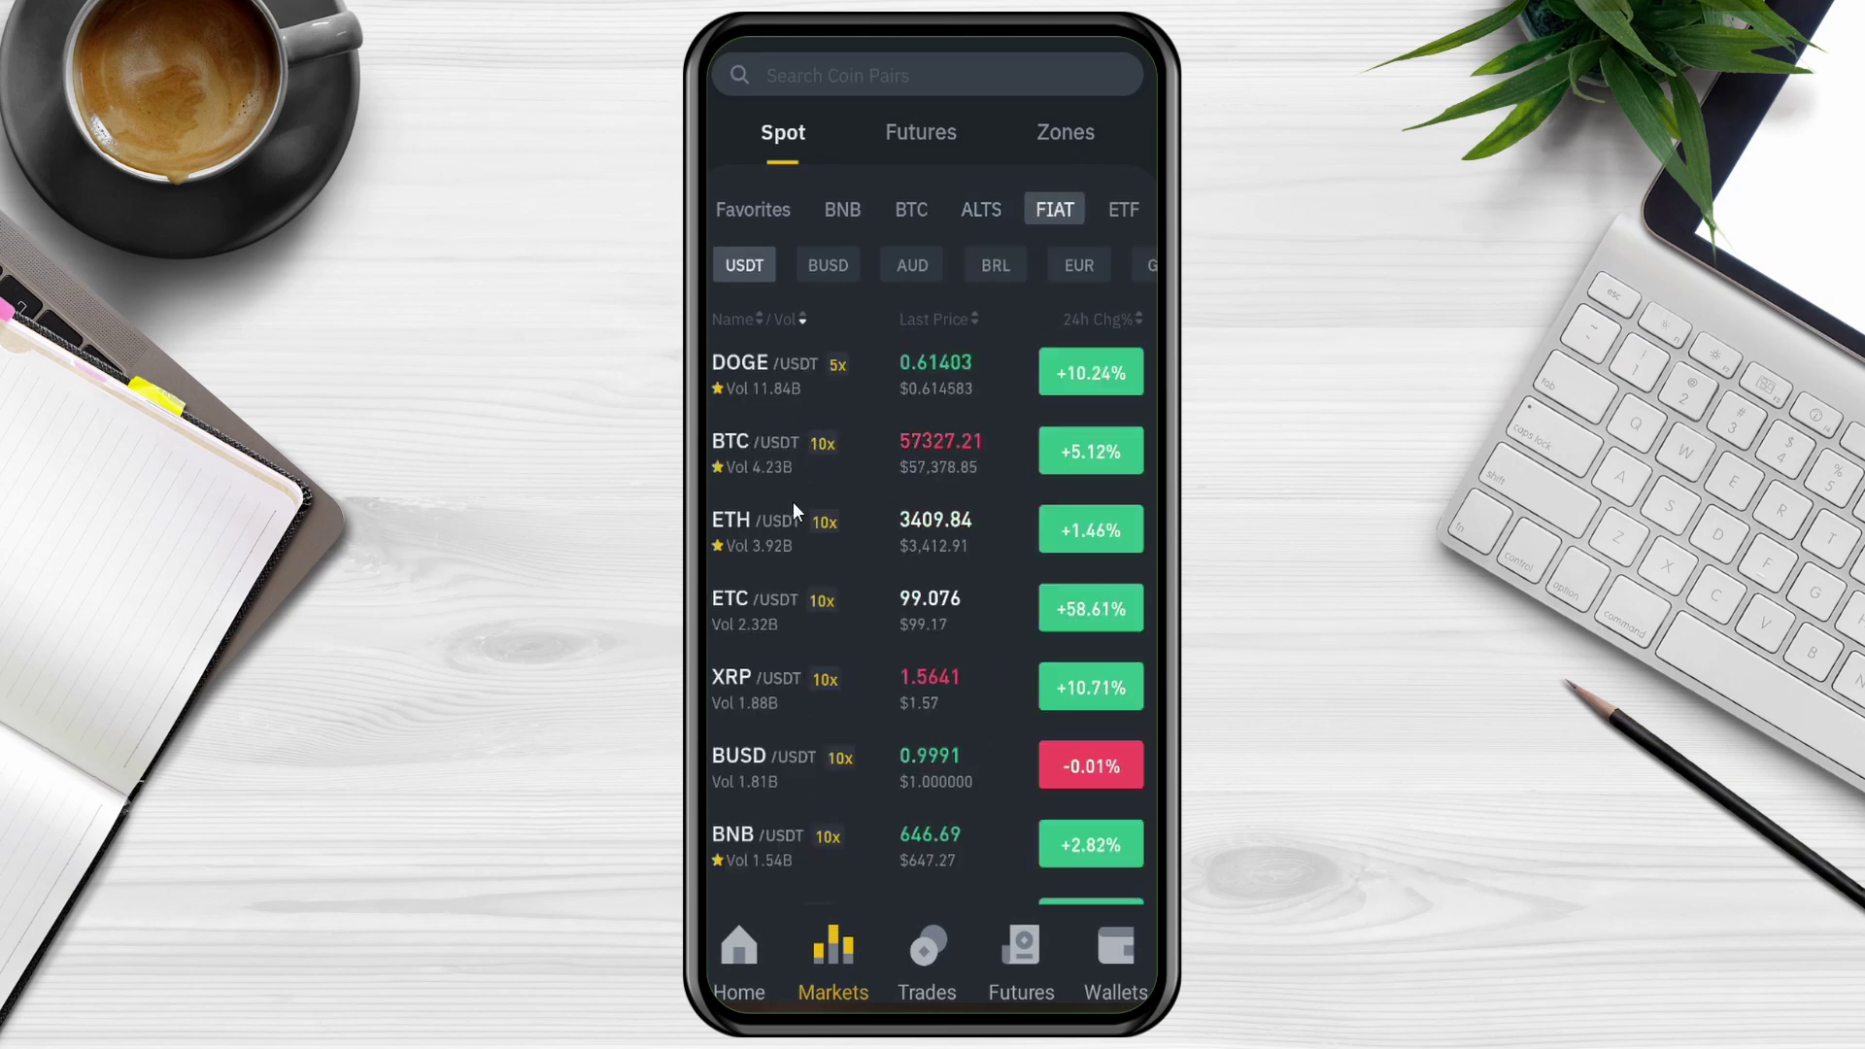
left_click(847, 77)
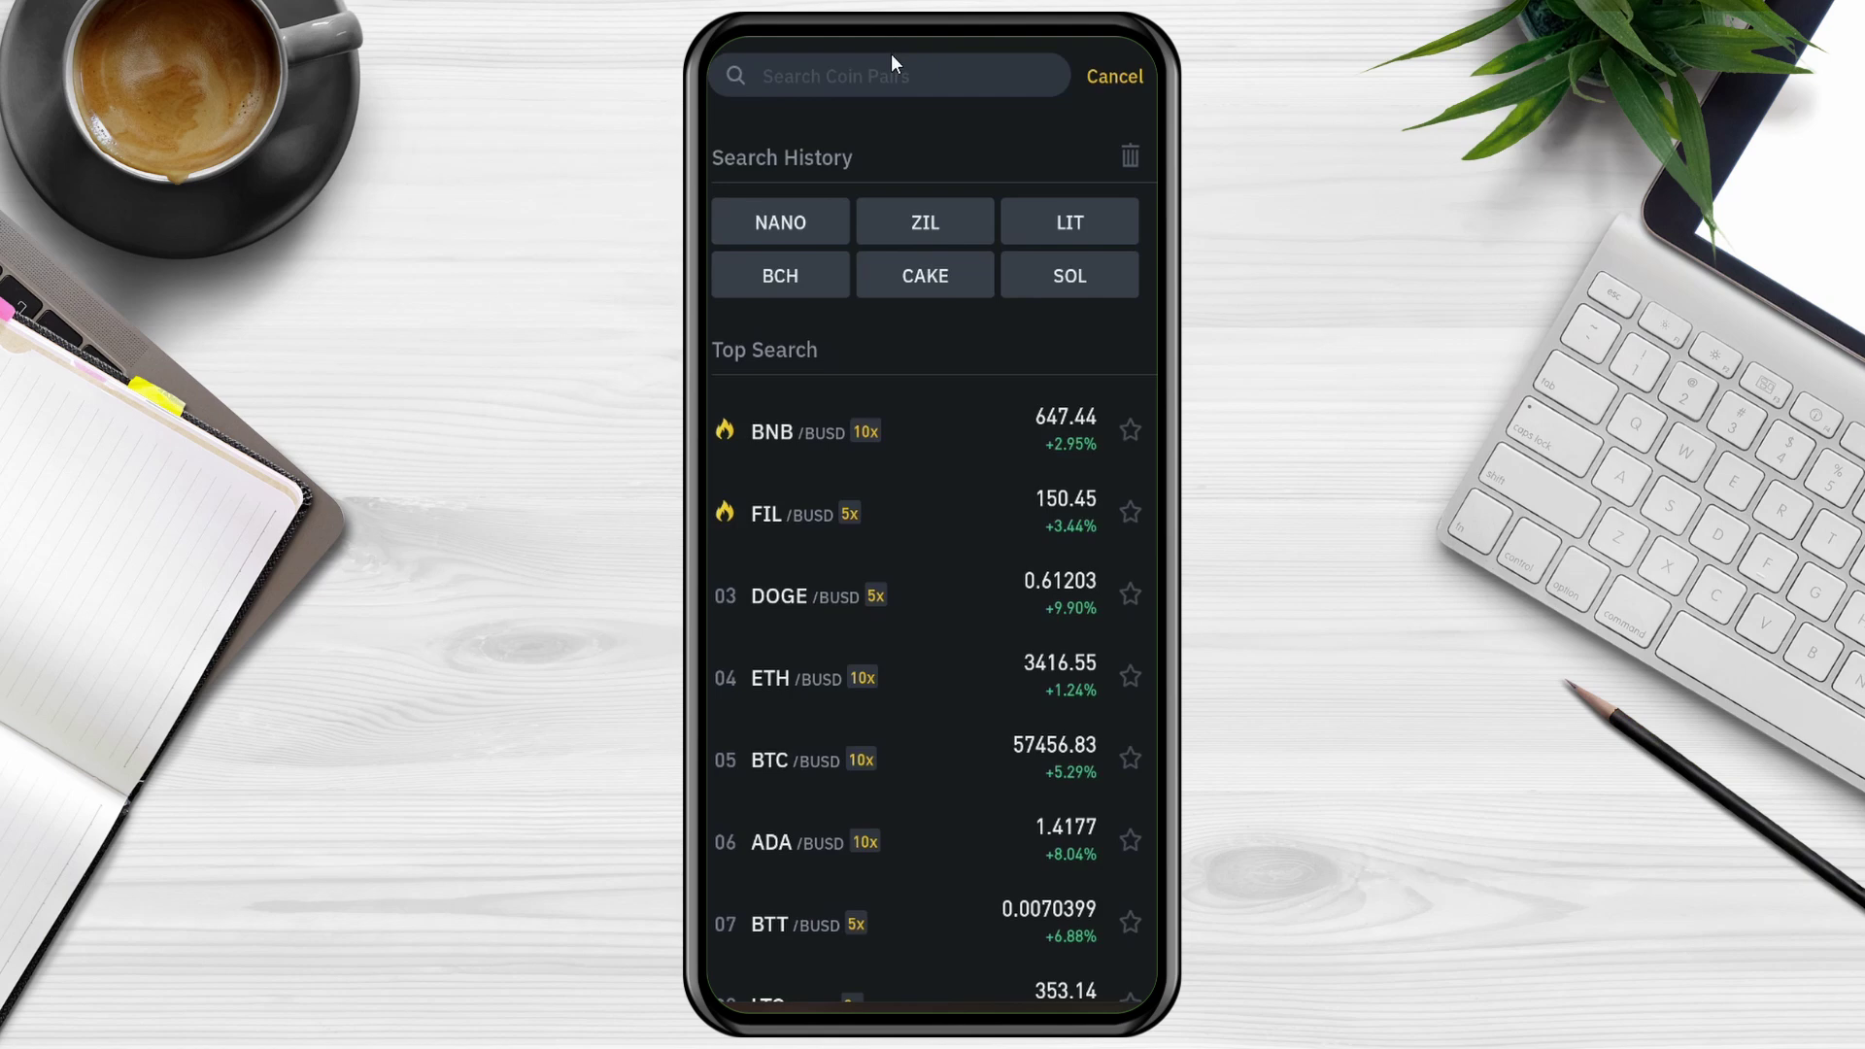
type("eth")
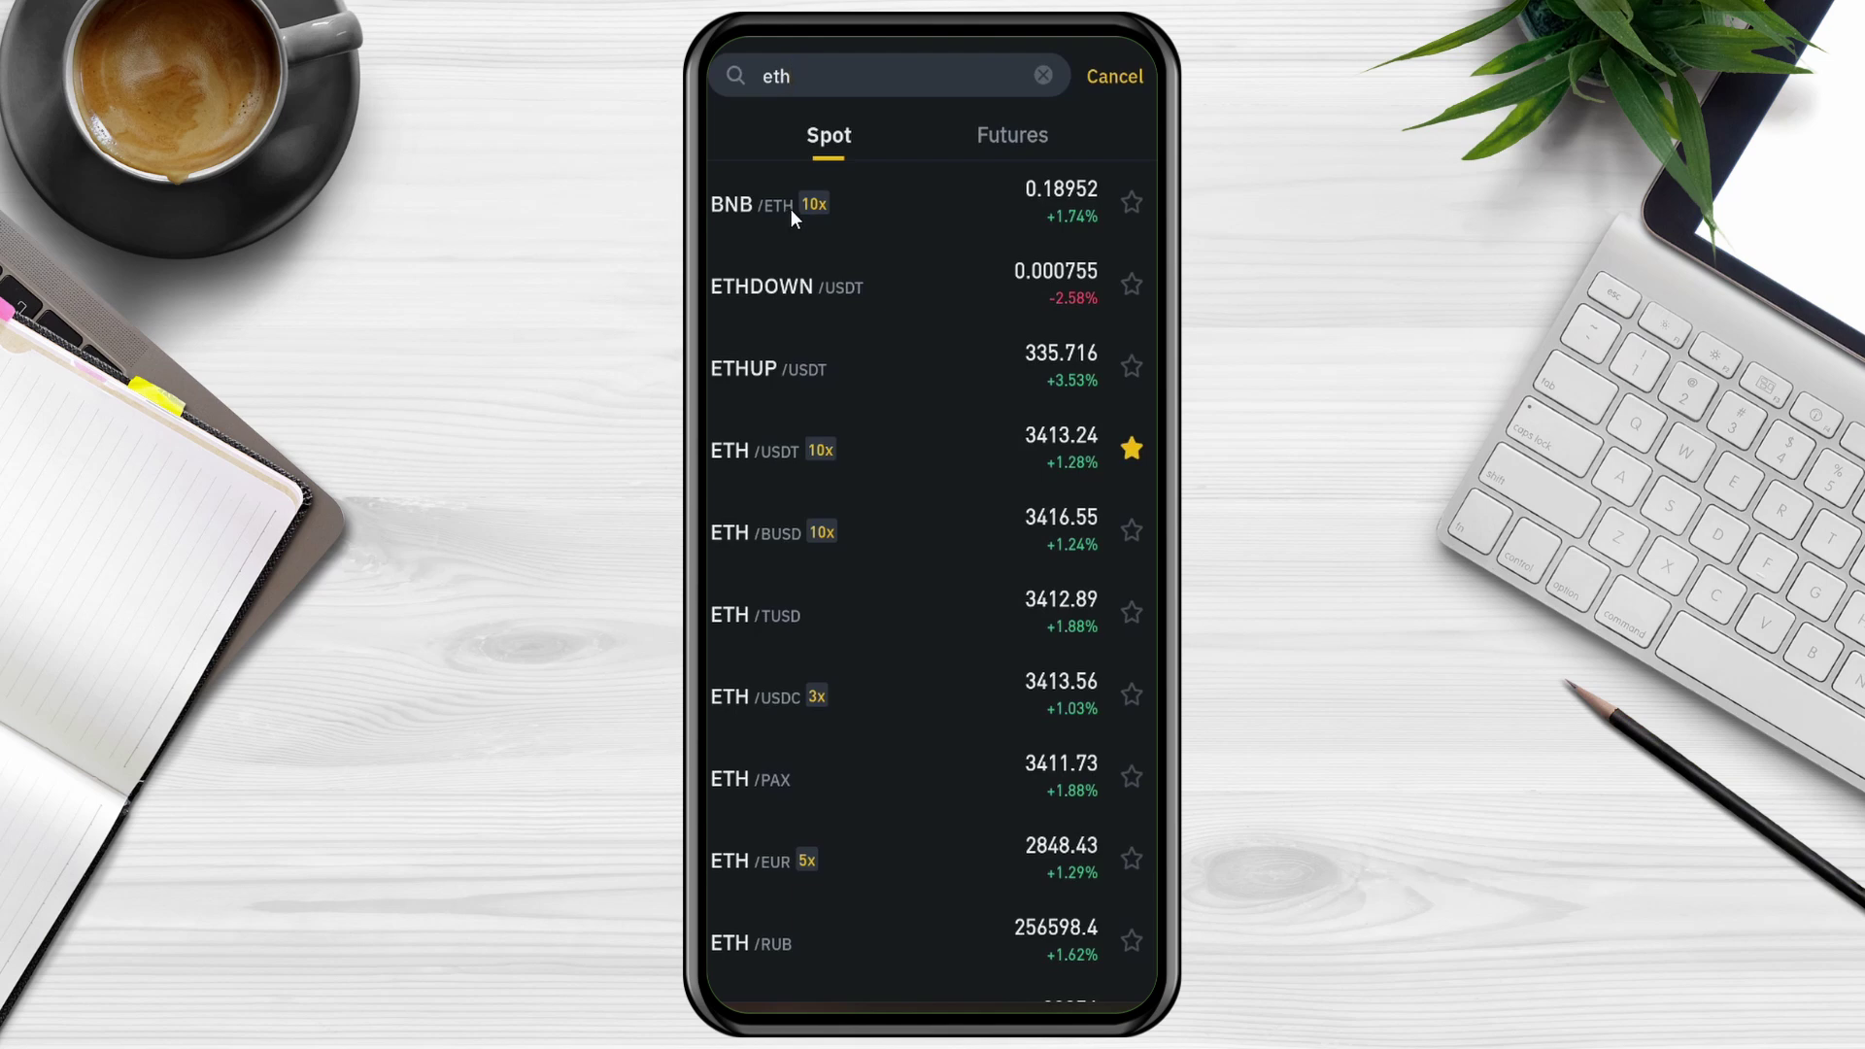
left_click(1133, 203)
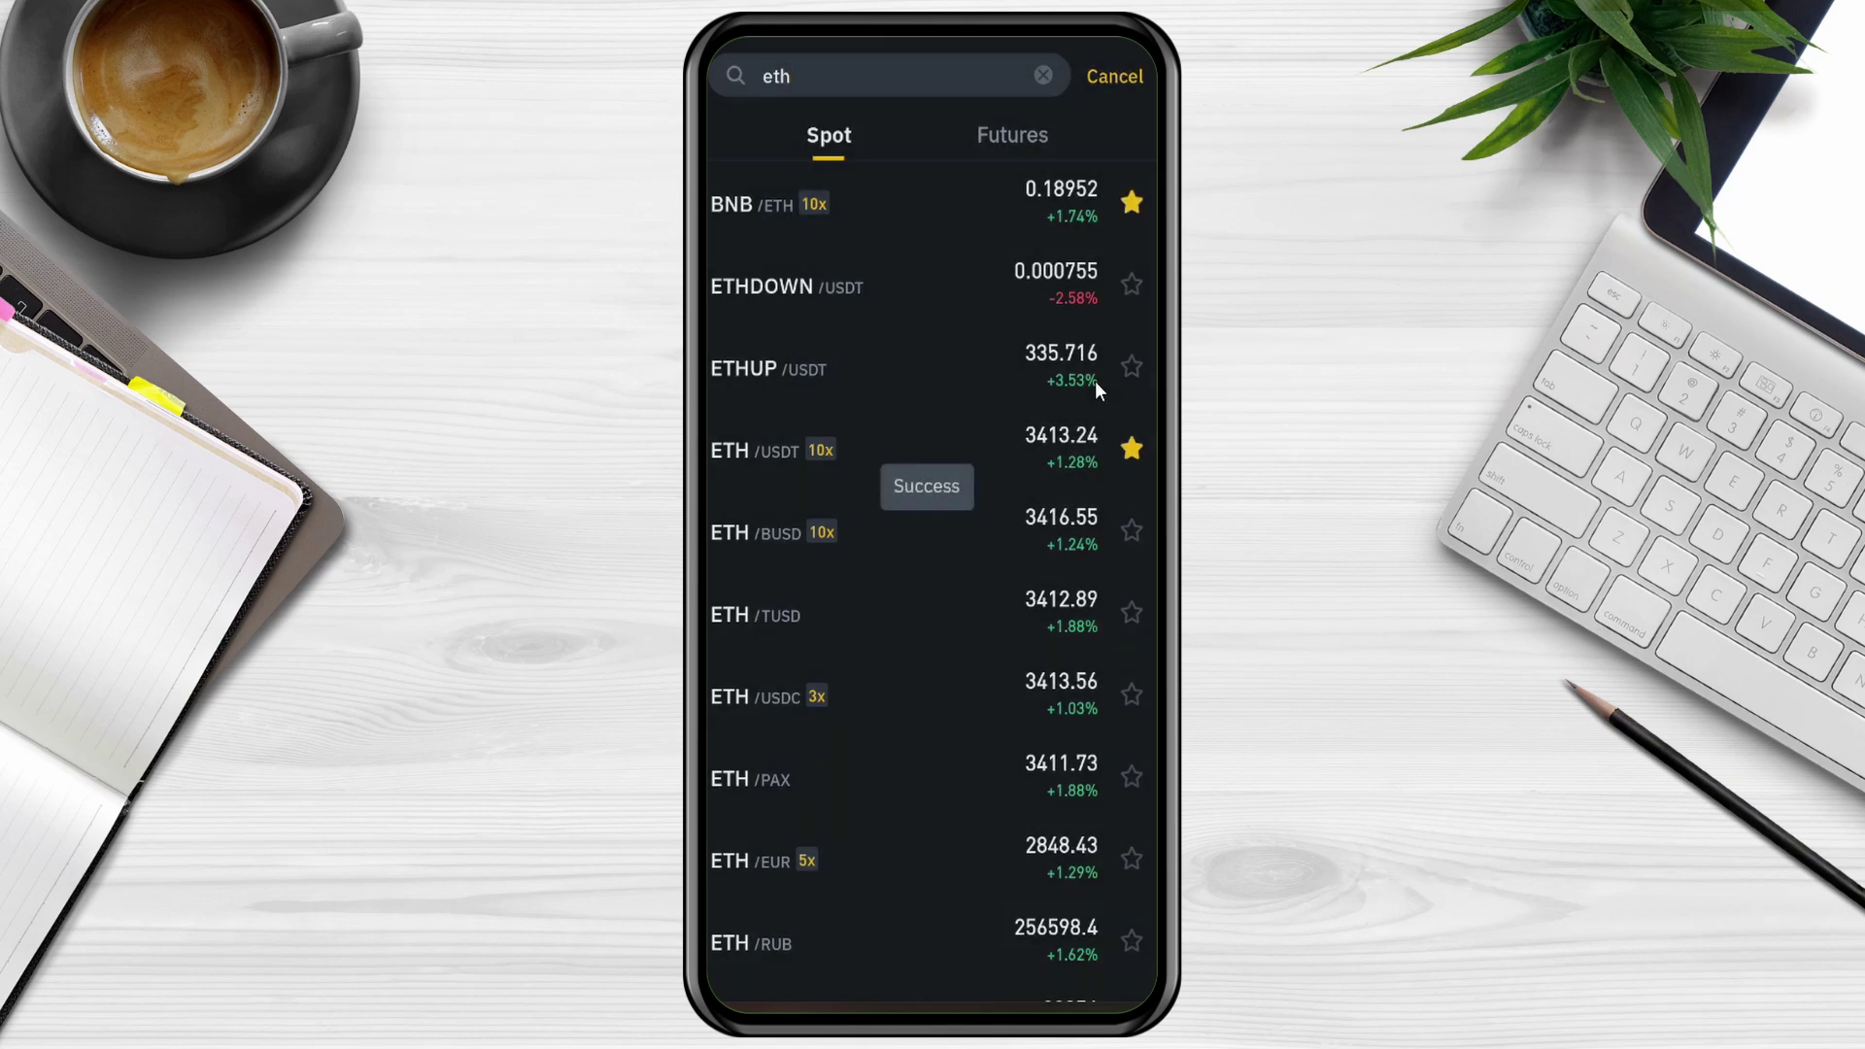
left_click(1116, 73)
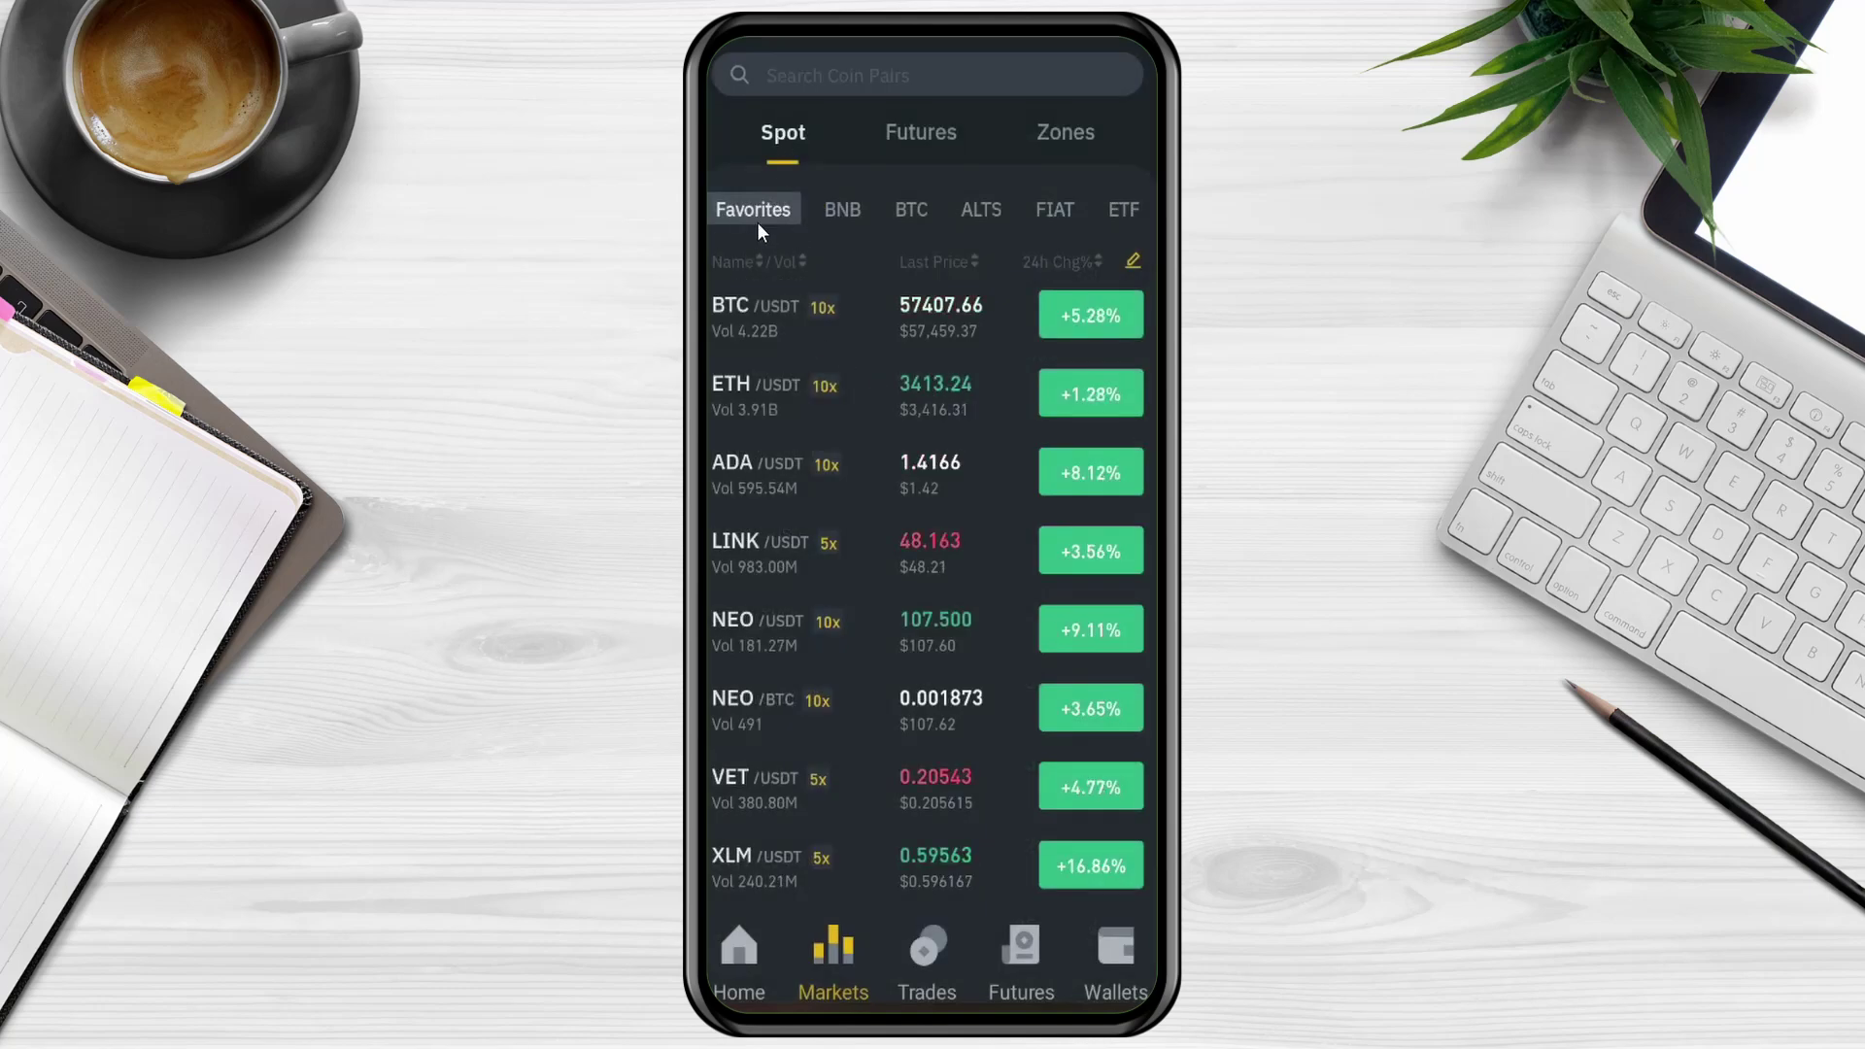
Step: Open the BNB/ETH chart from the Favorites list, remove the pair from the favorites, and return to the list
scroll(851, 507, "down", 10)
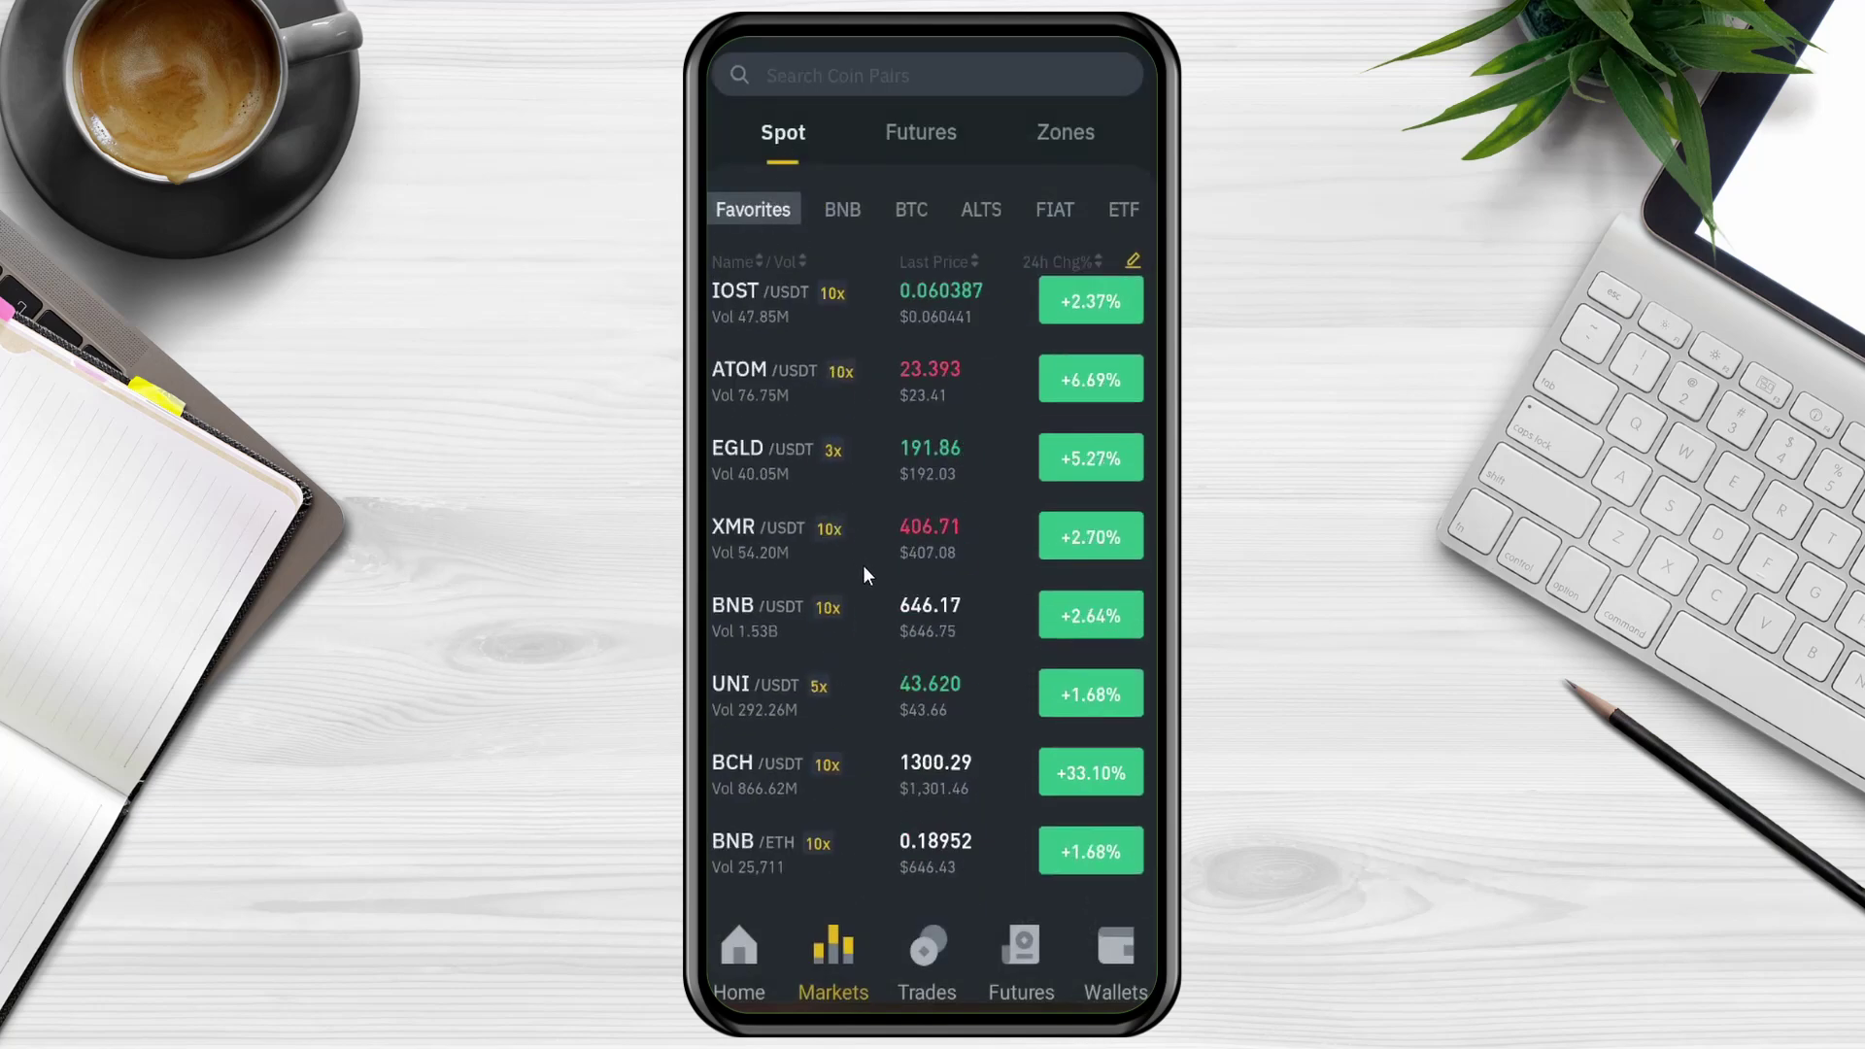
left_click(802, 841)
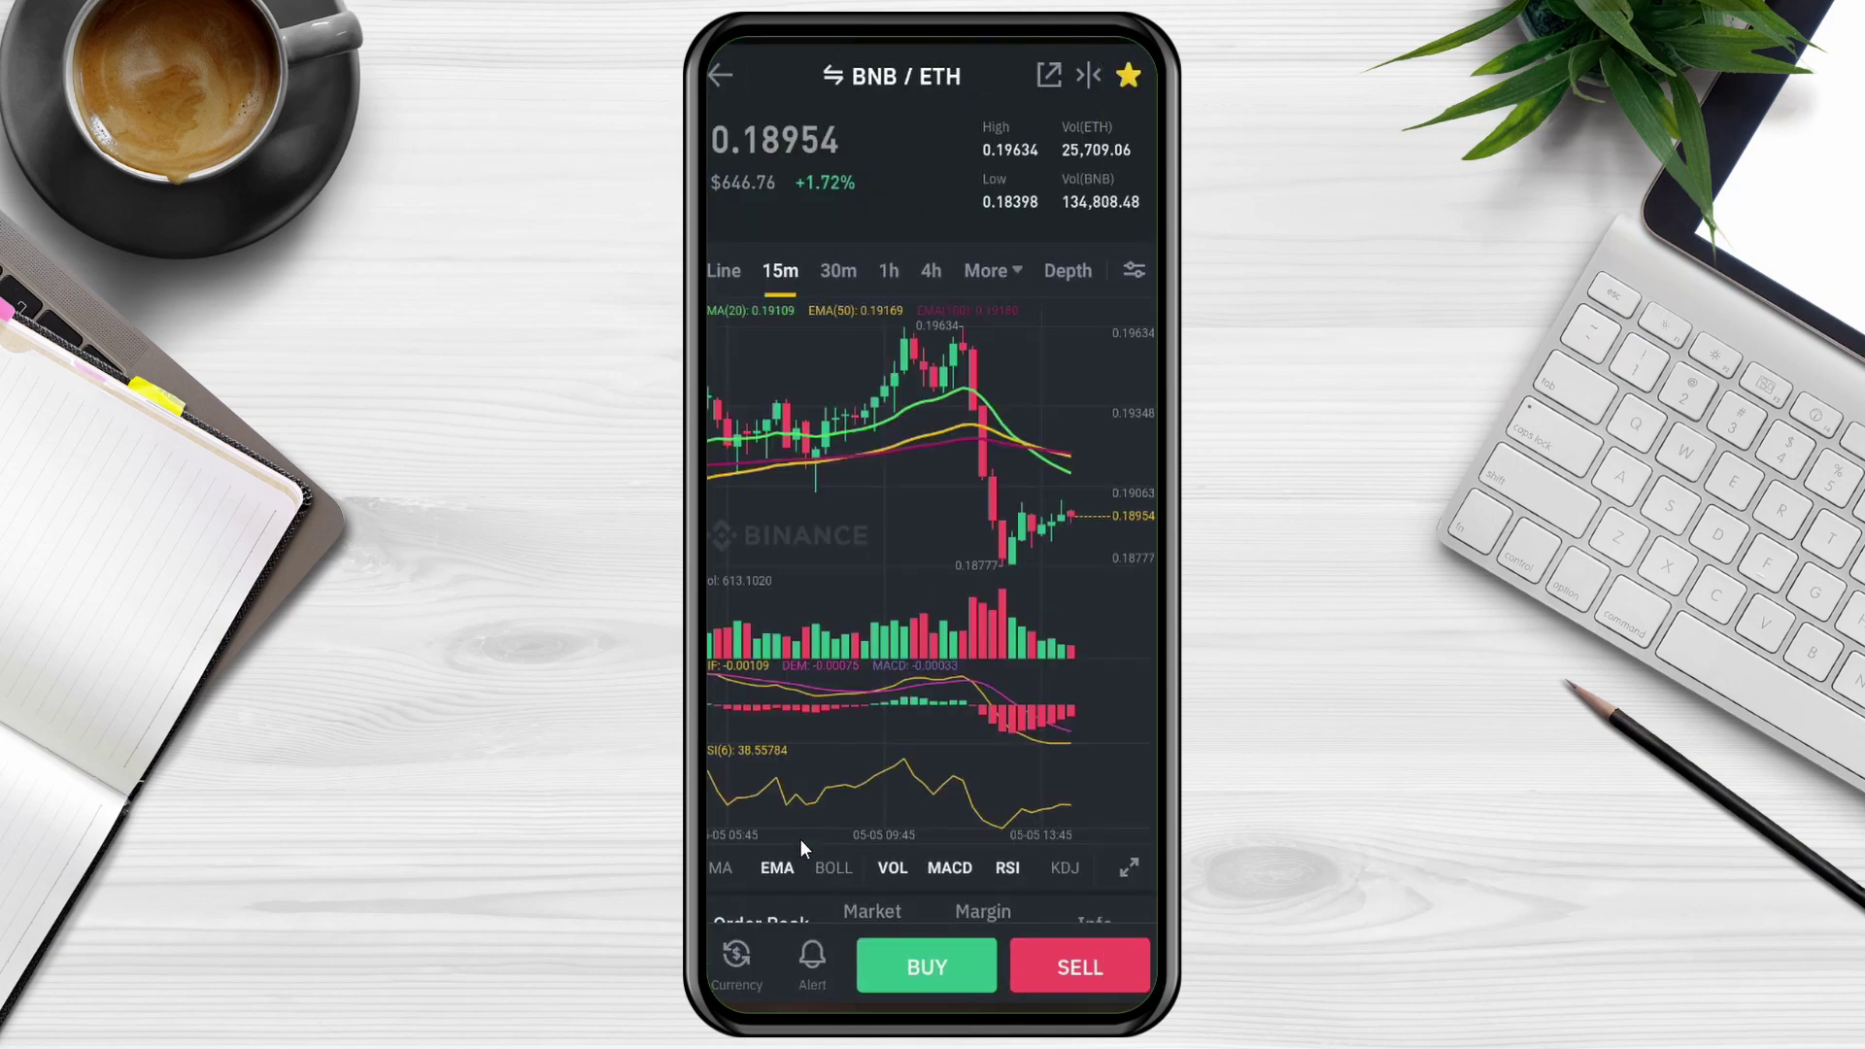
left_click(1129, 78)
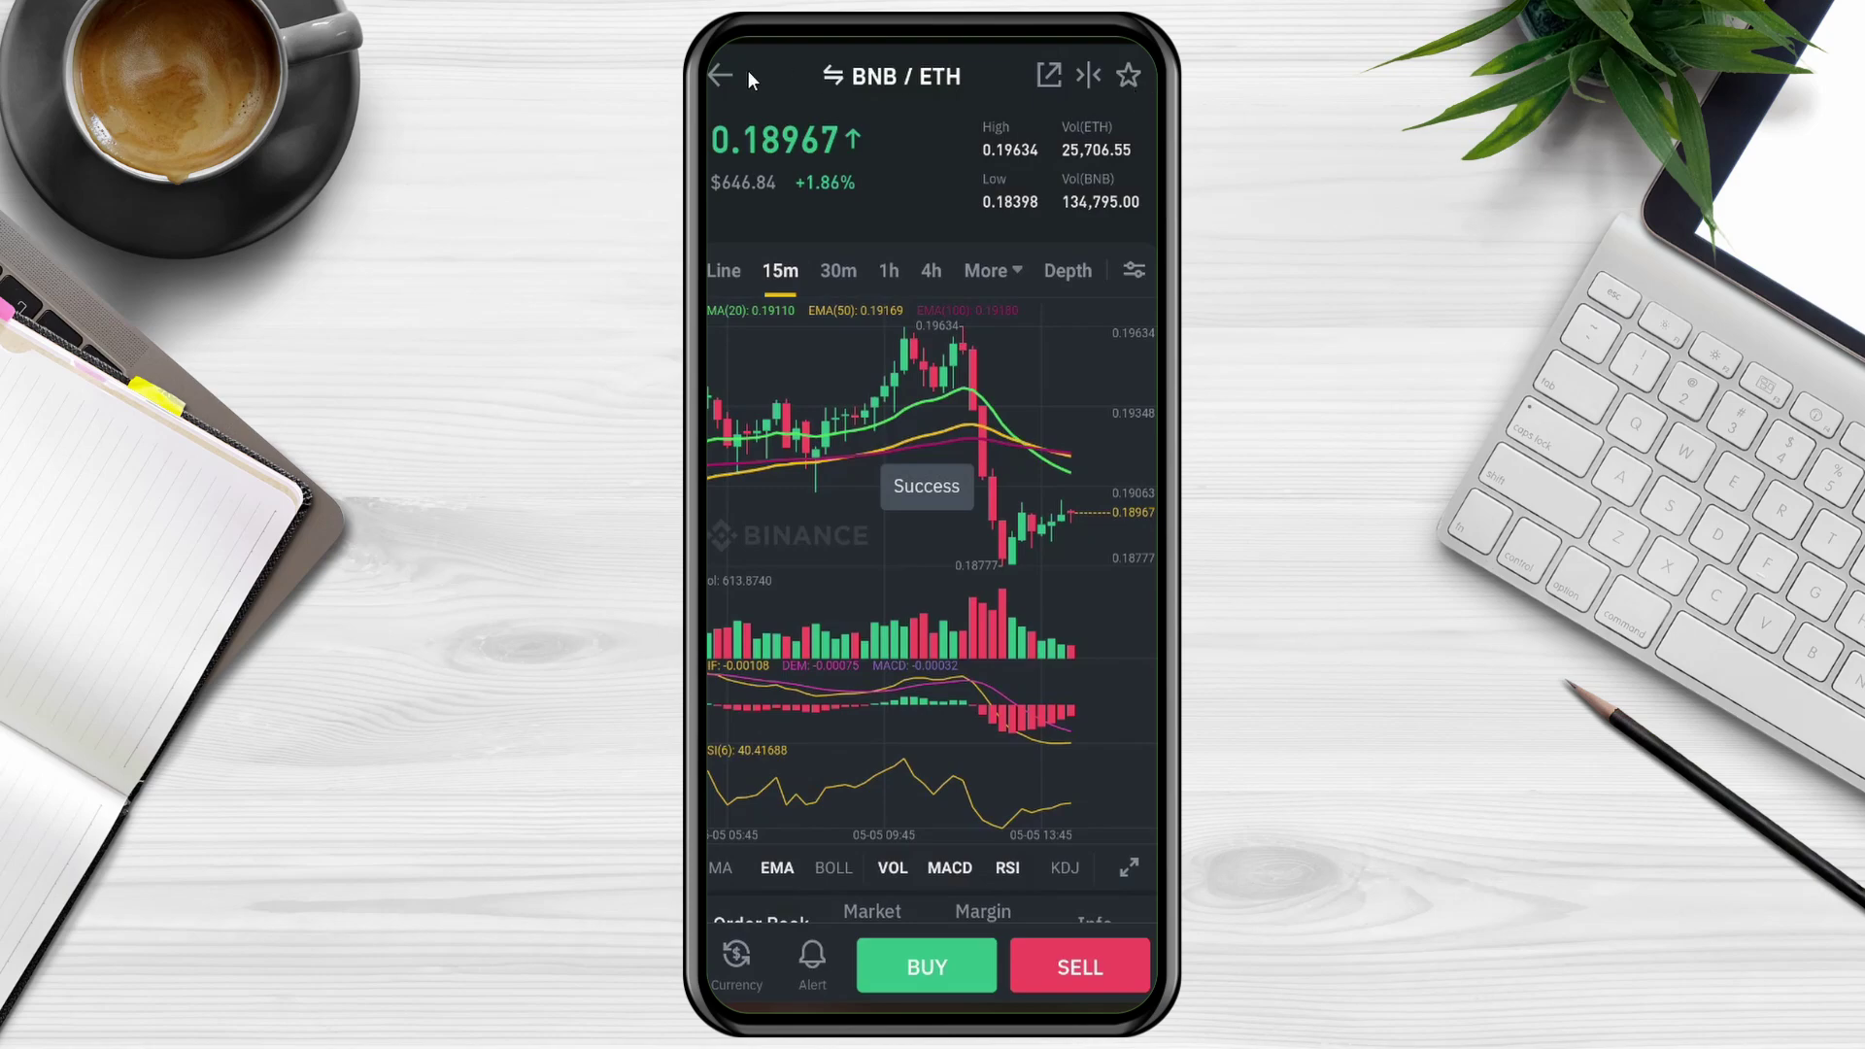
left_click(720, 75)
scroll(826, 584, "up", 5)
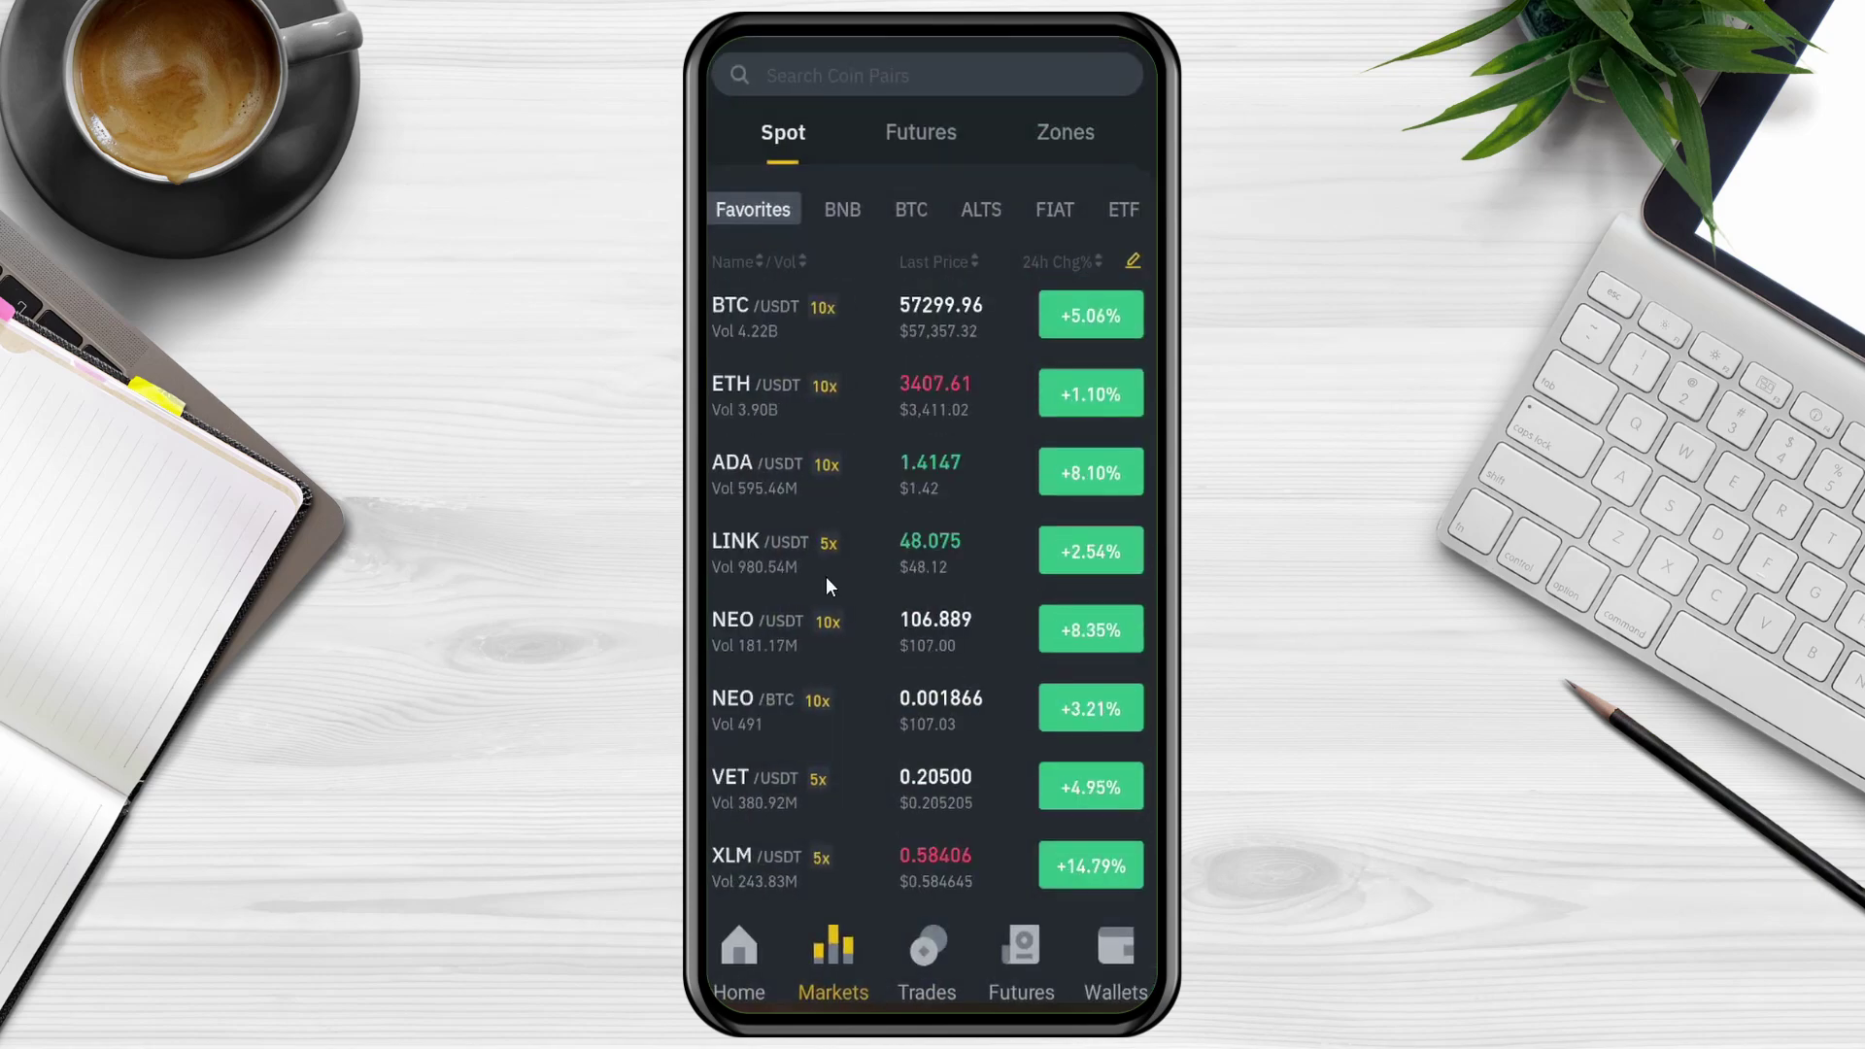
Step: Open the favorite ETH/USDT pair's chart at the 1h interval and hide its VOL and MACD indicators
left_click(754, 393)
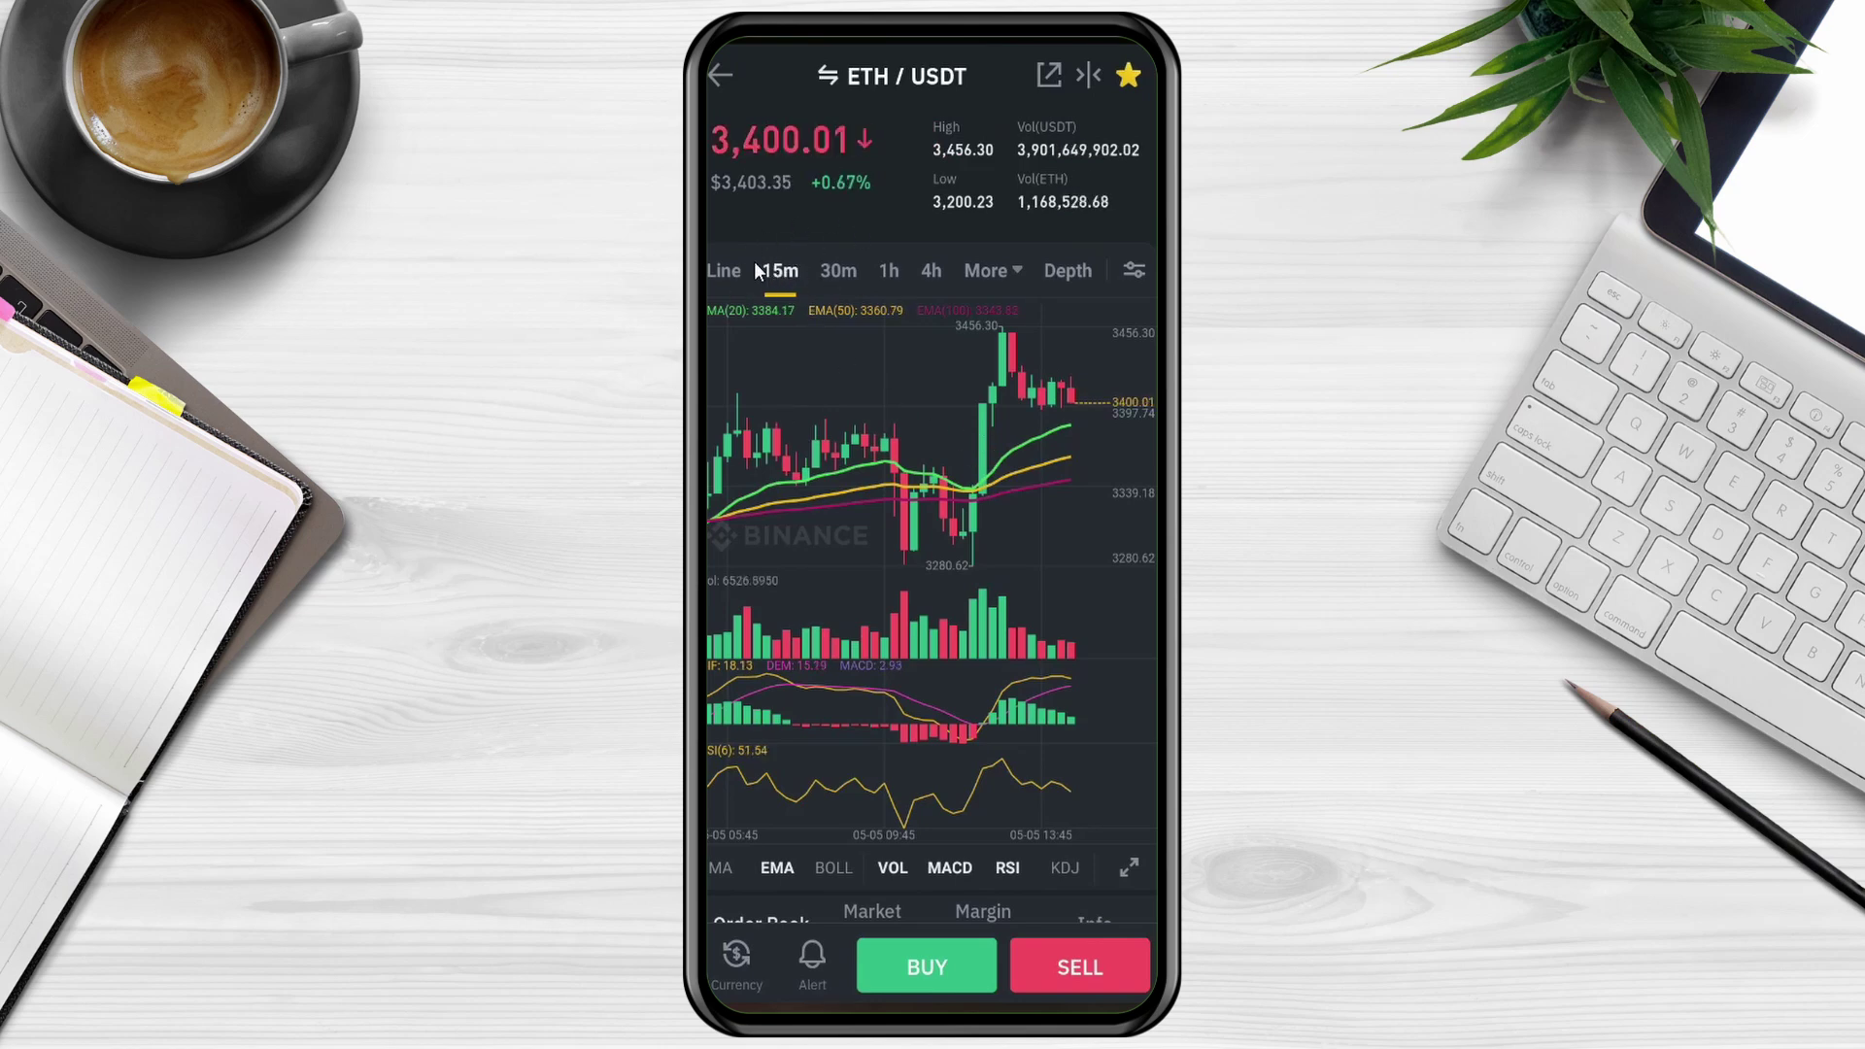
left_click(889, 268)
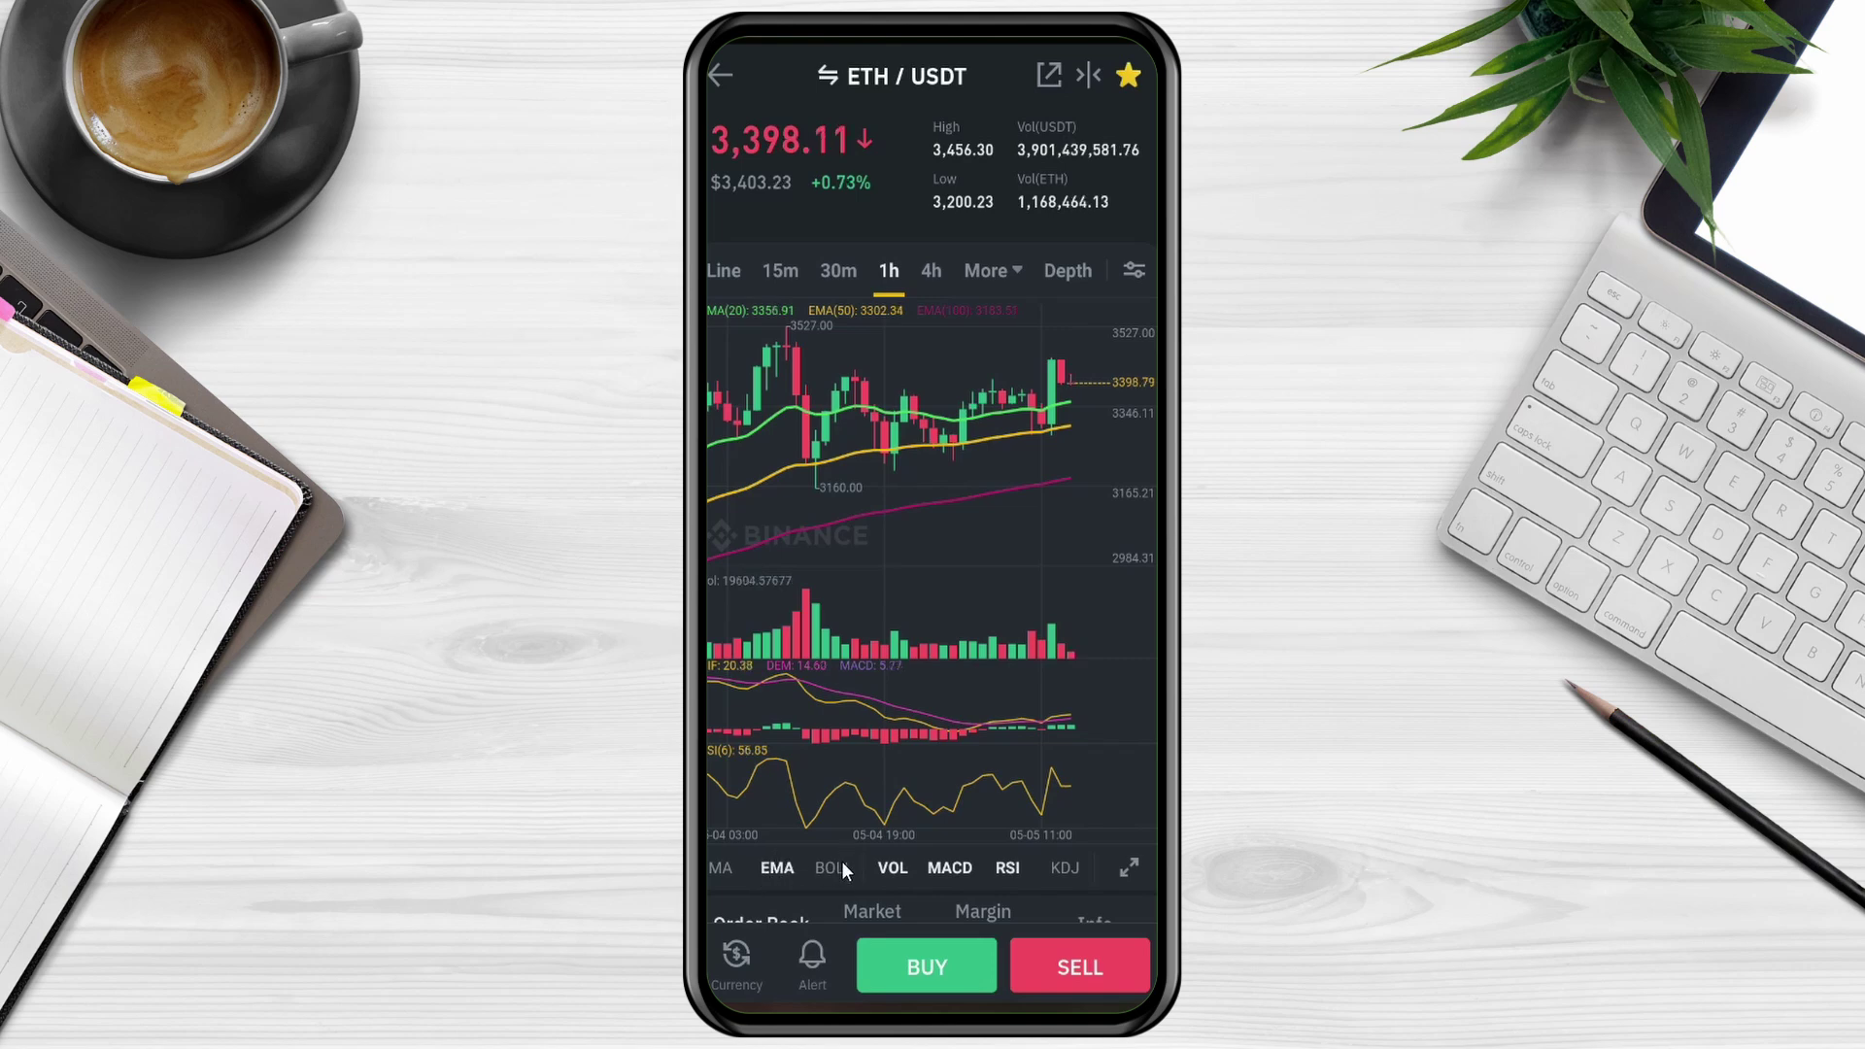
left_click(892, 866)
left_click(1010, 867)
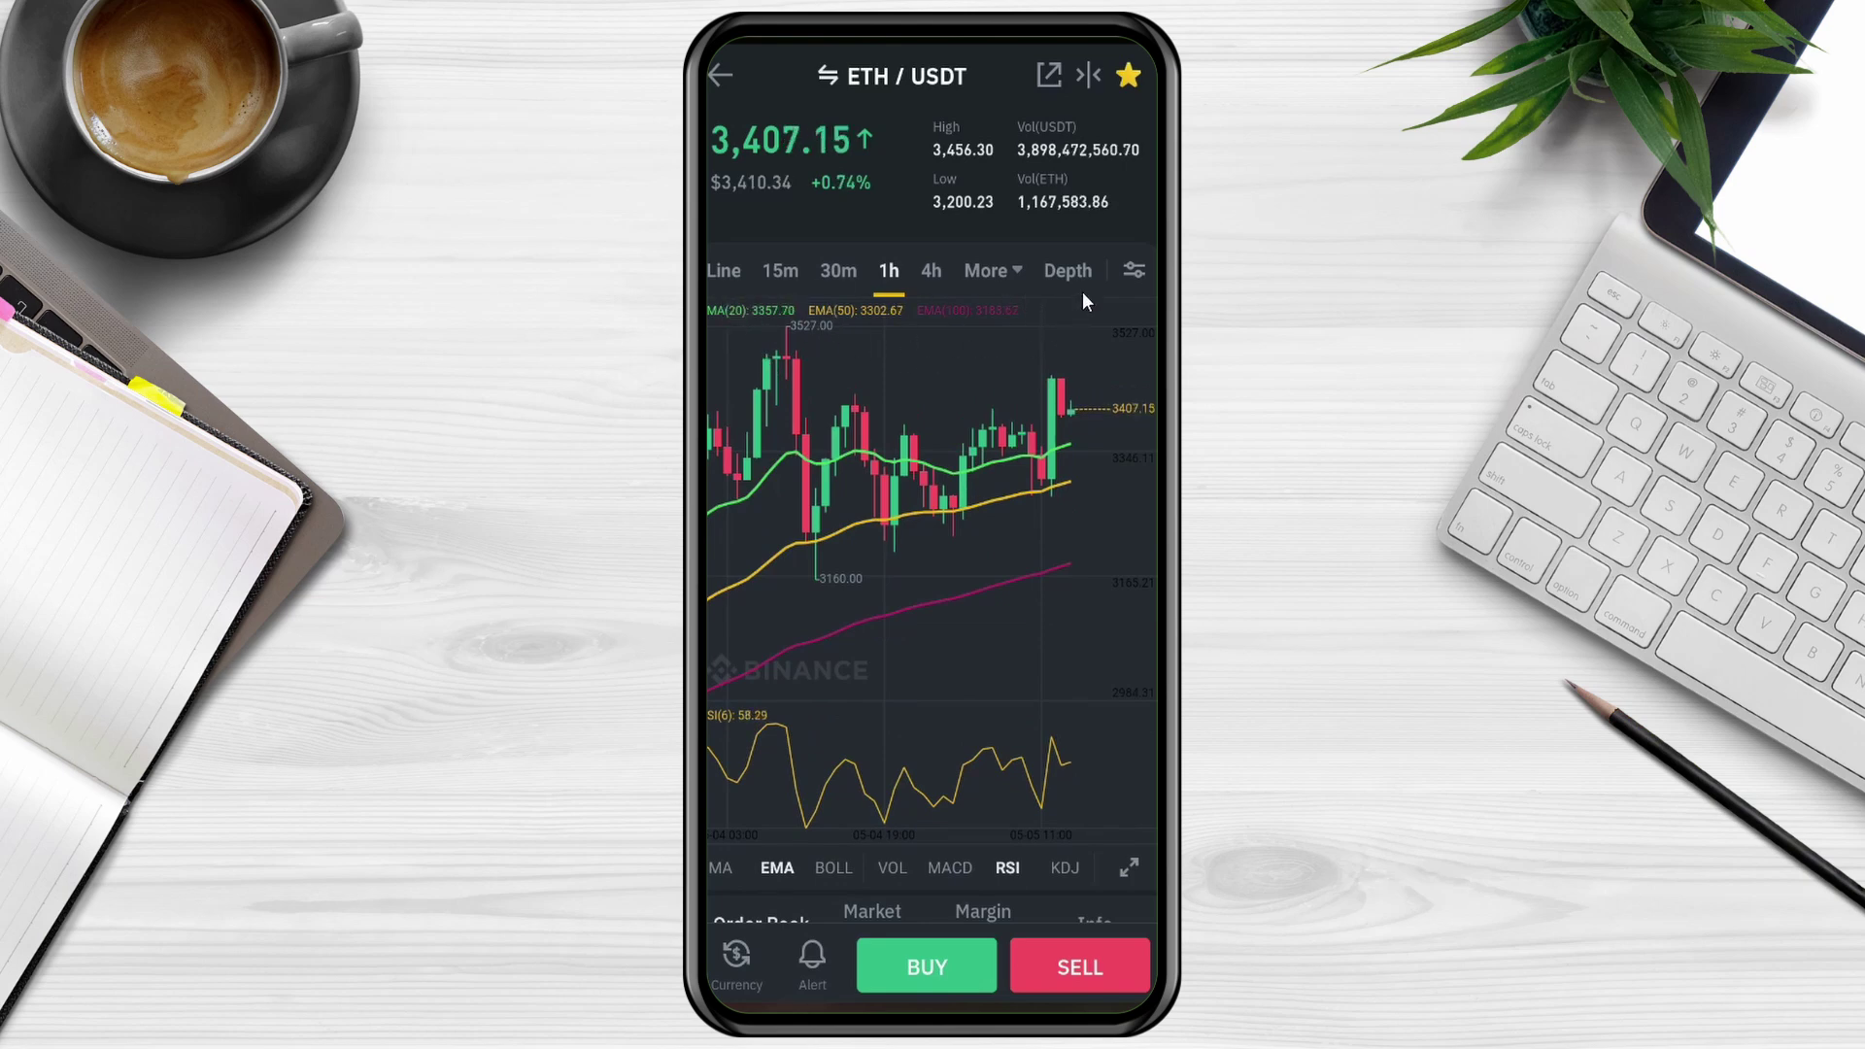
Step: Review the chart's EMA index settings without changing them, and inspect the details of the 05-05 09:00 candle
left_click(1133, 271)
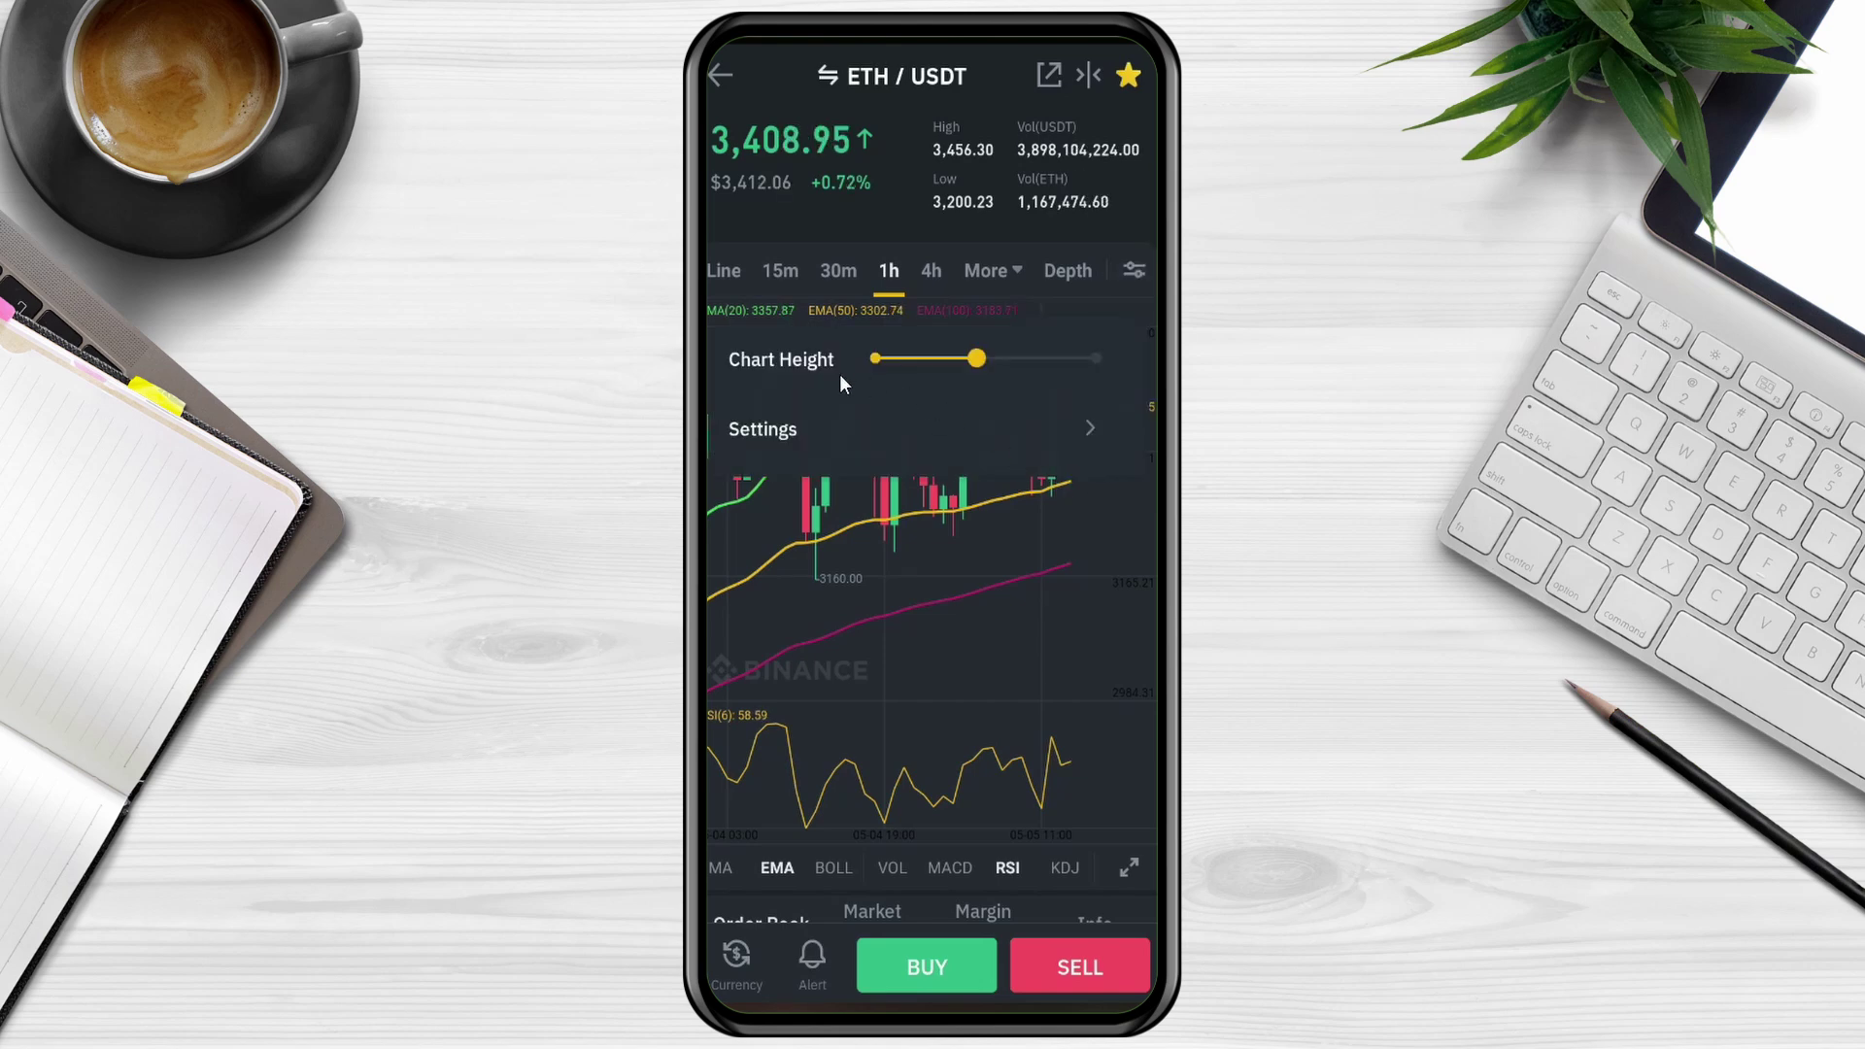
left_click(756, 434)
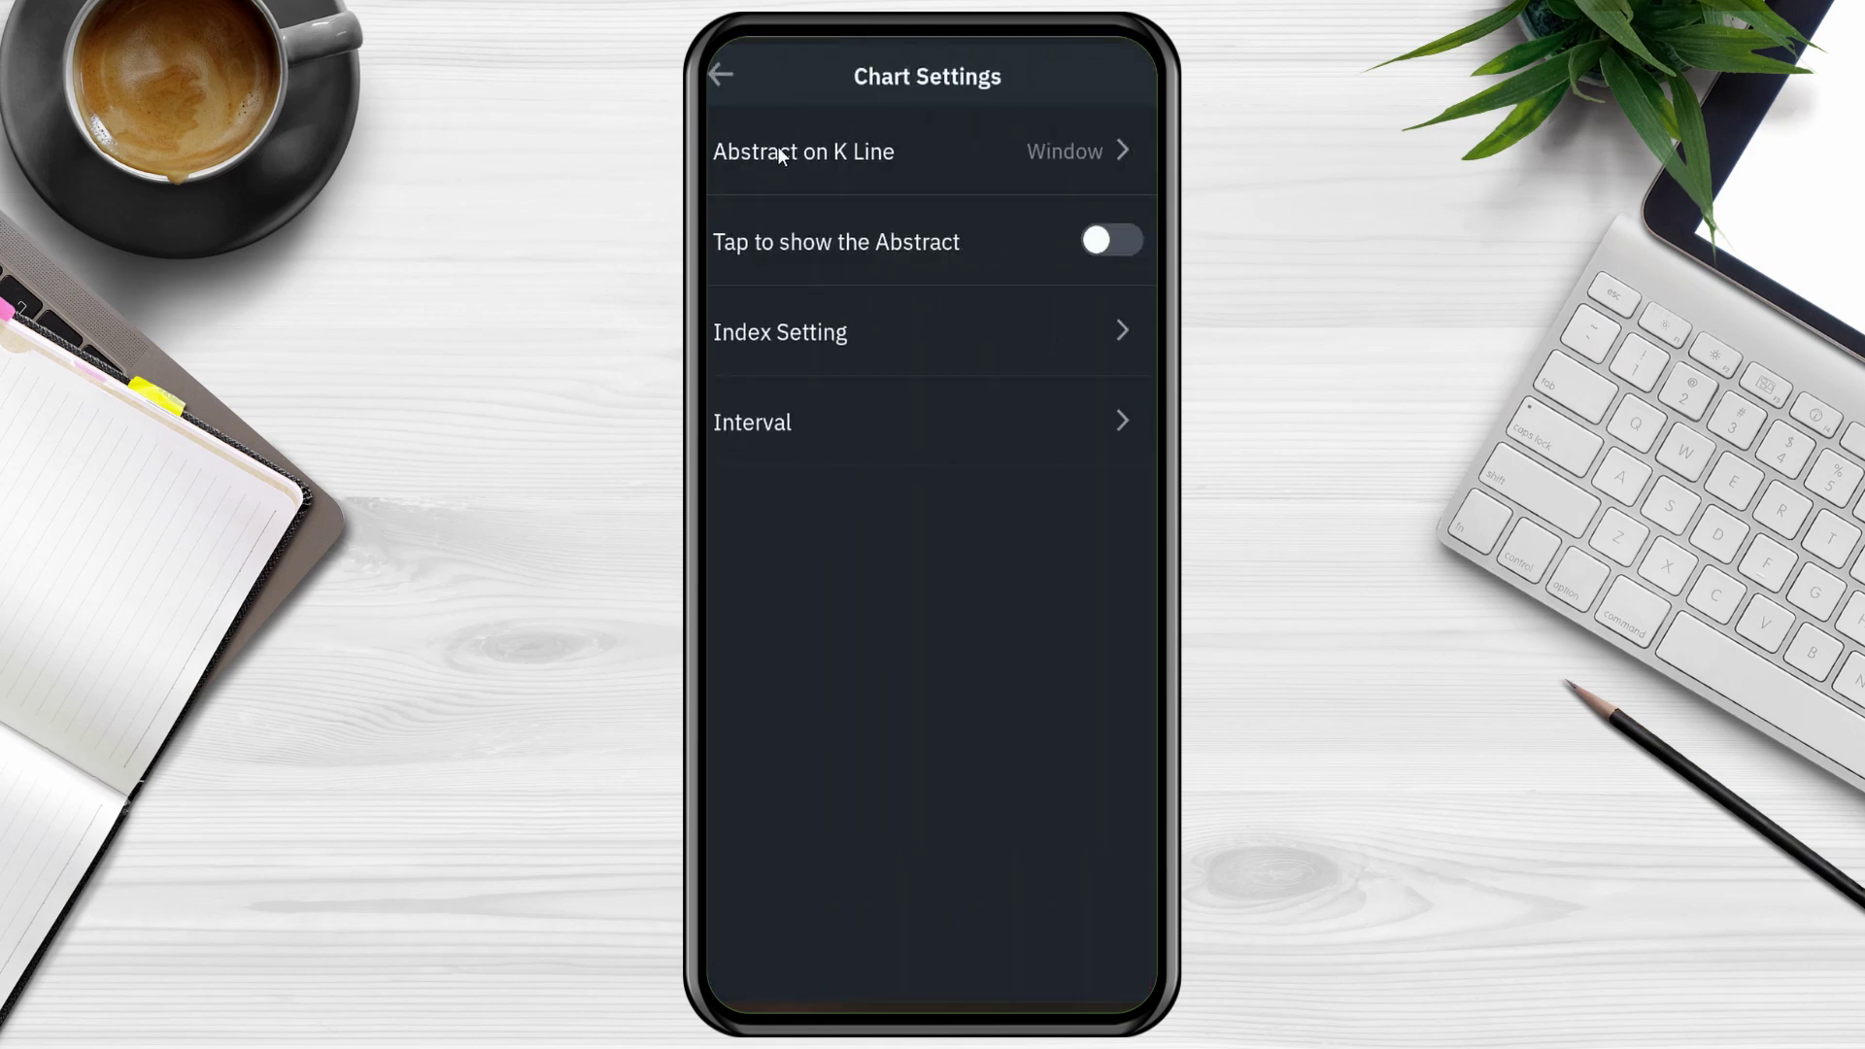
left_click(830, 335)
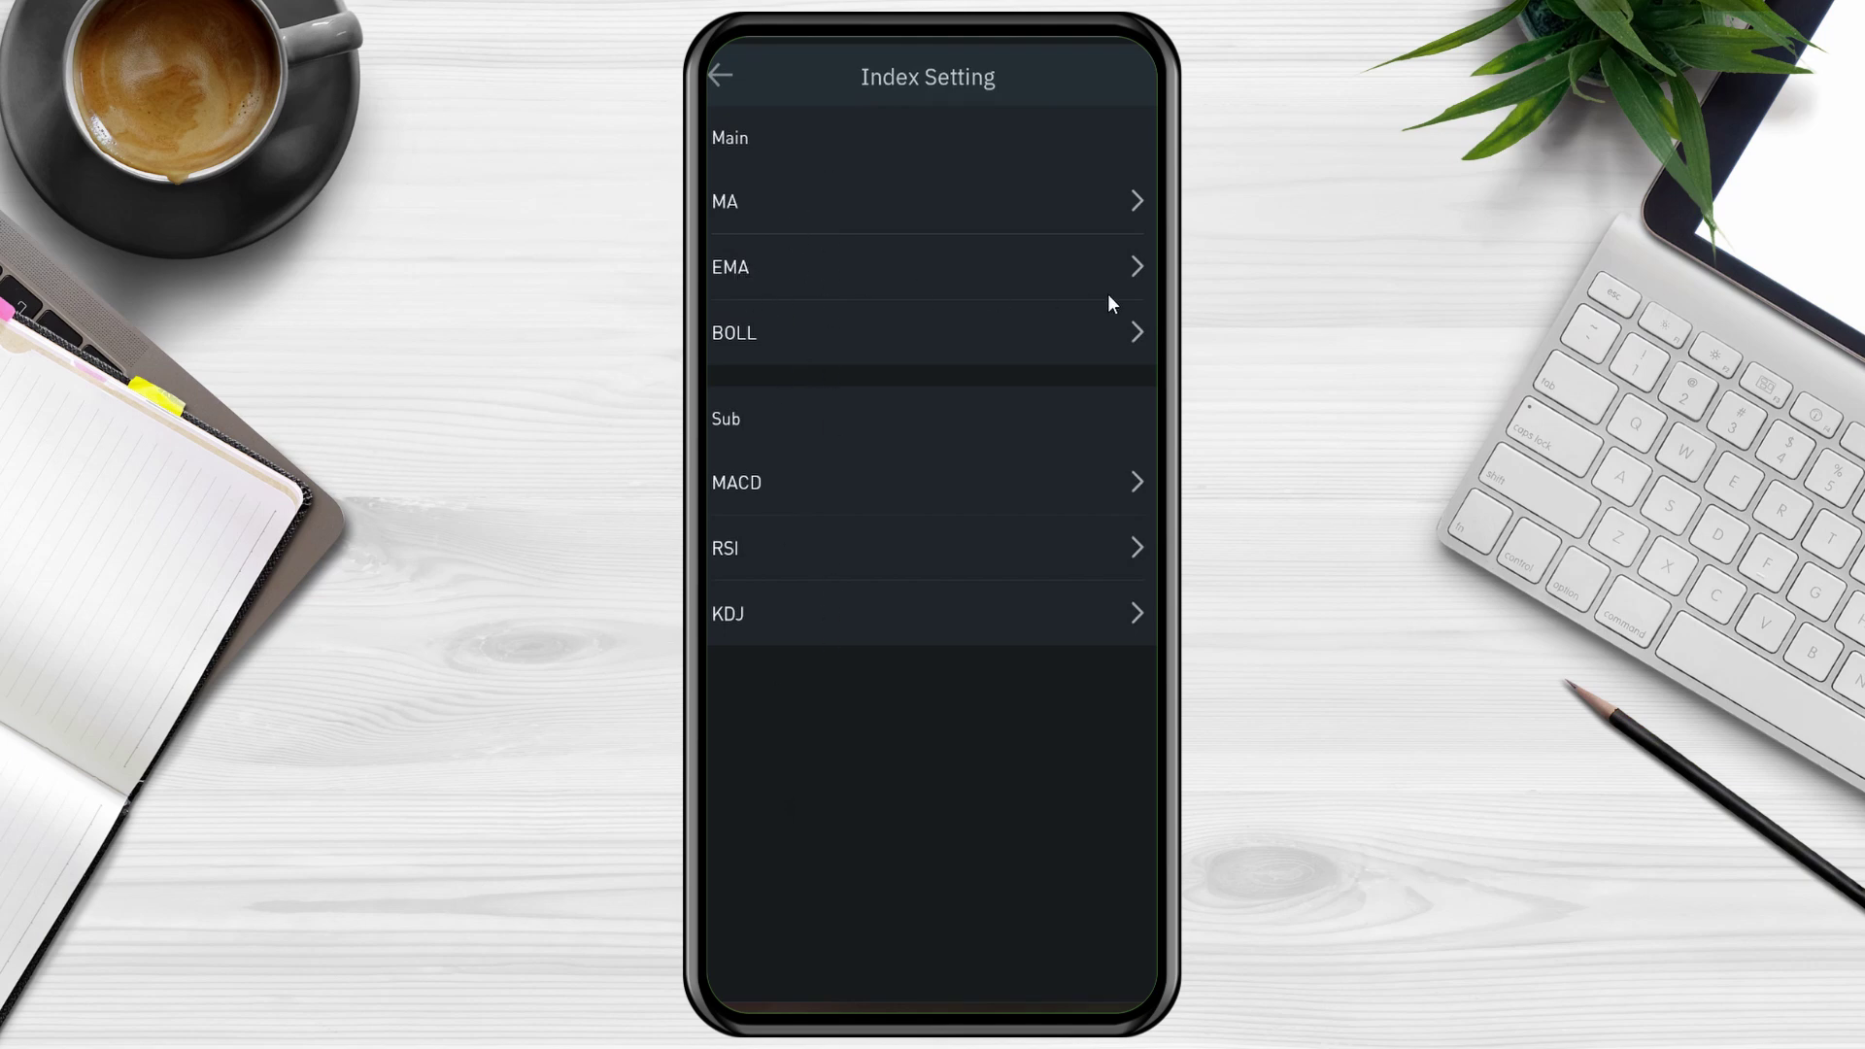
left_click(757, 266)
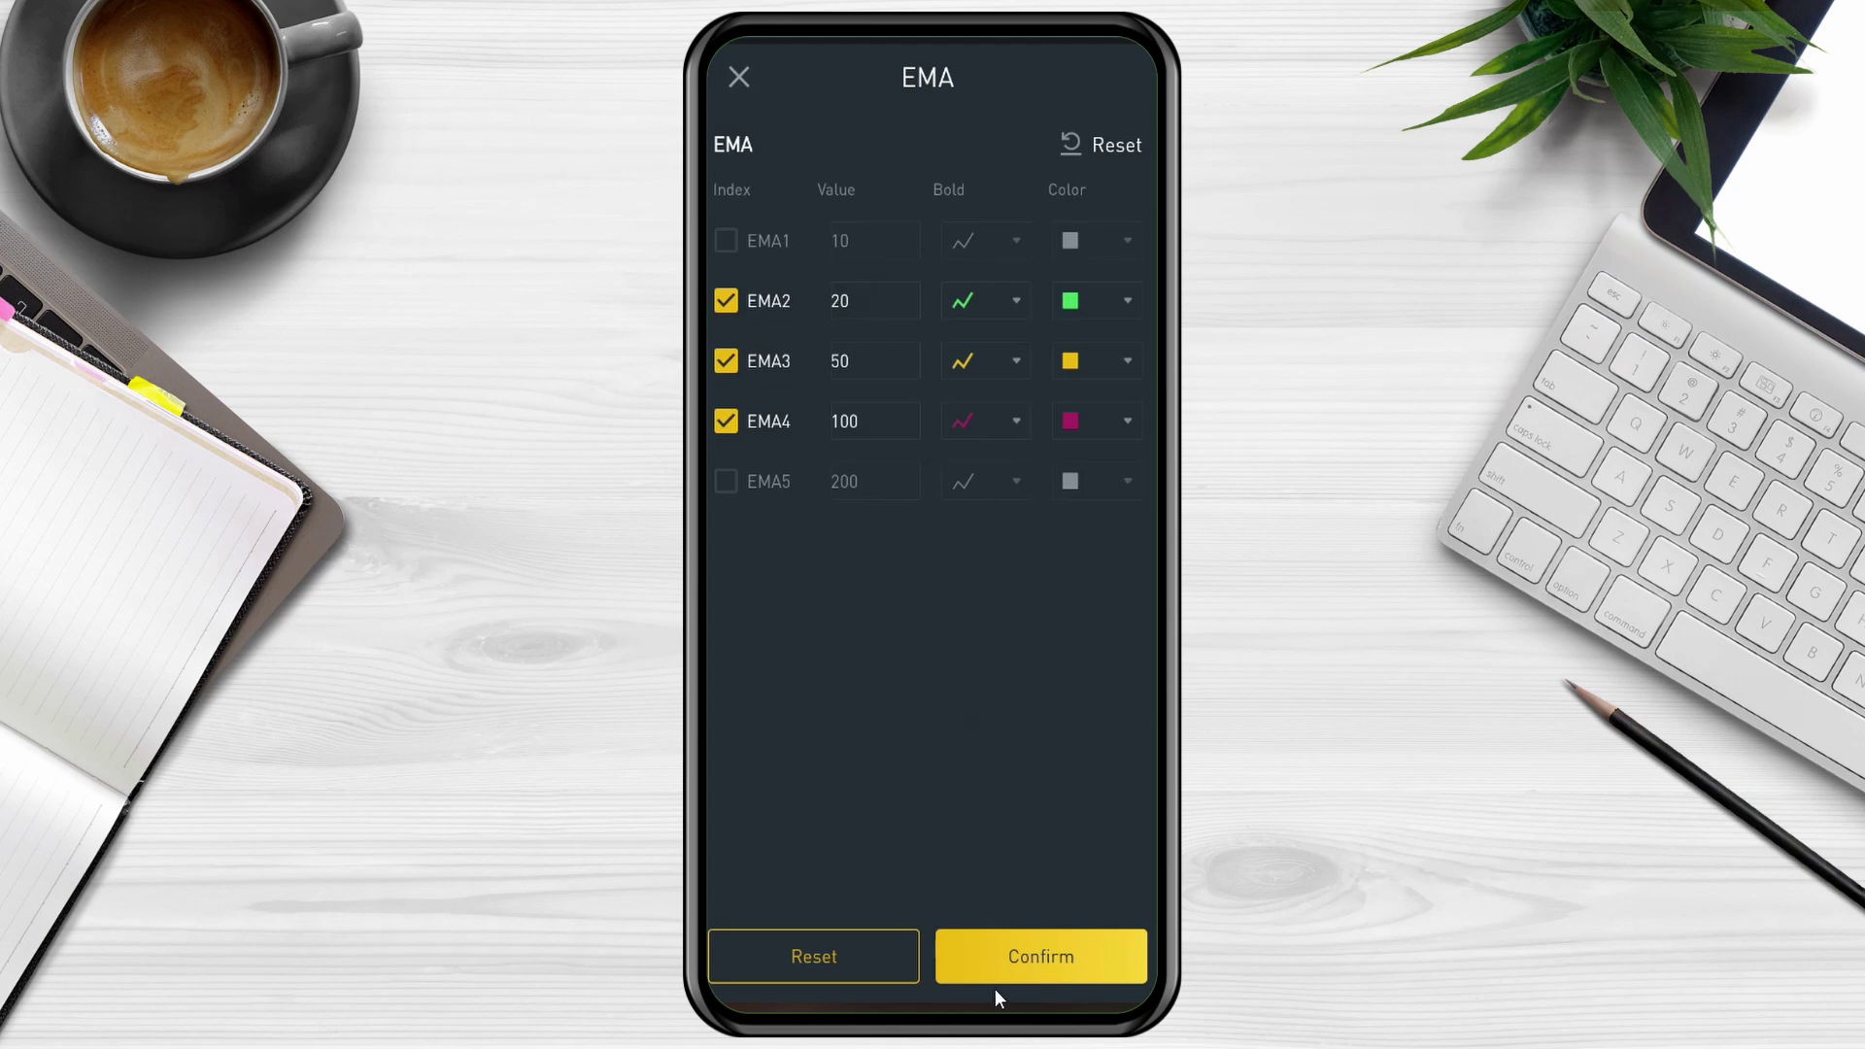
left_click(737, 77)
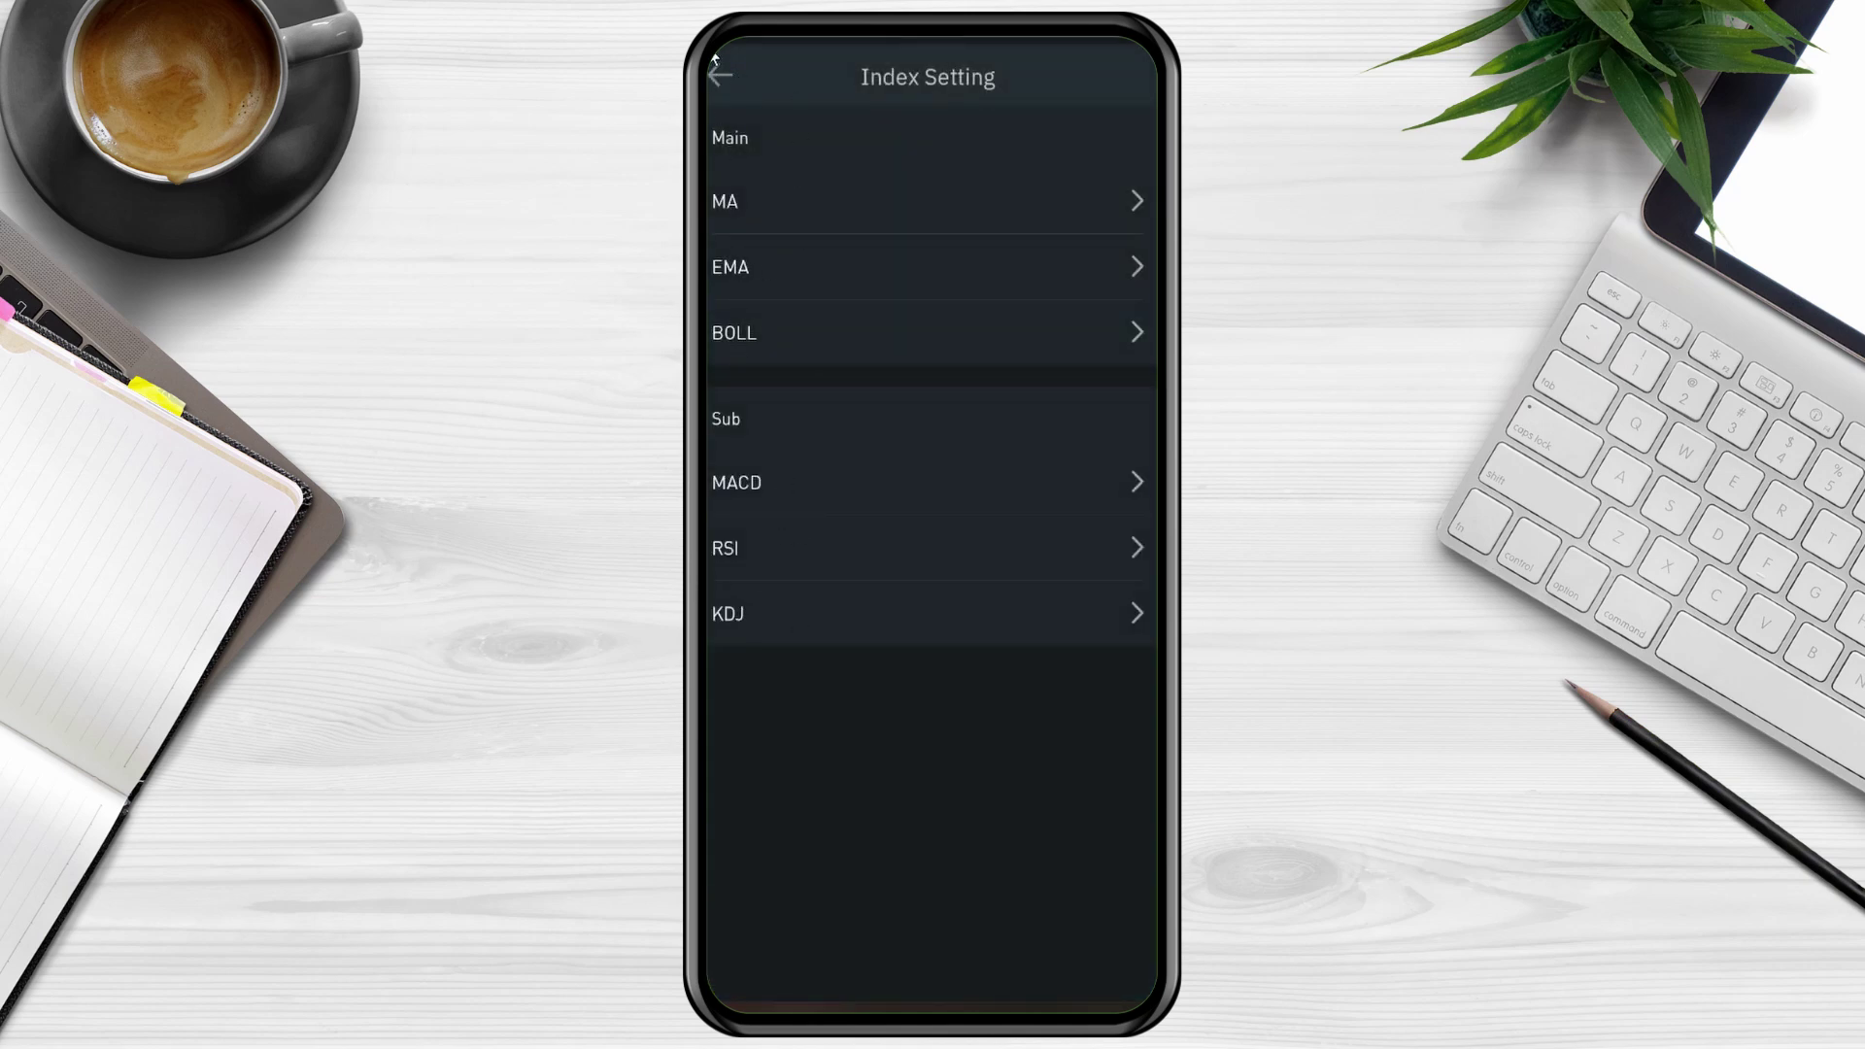
left_click(716, 68)
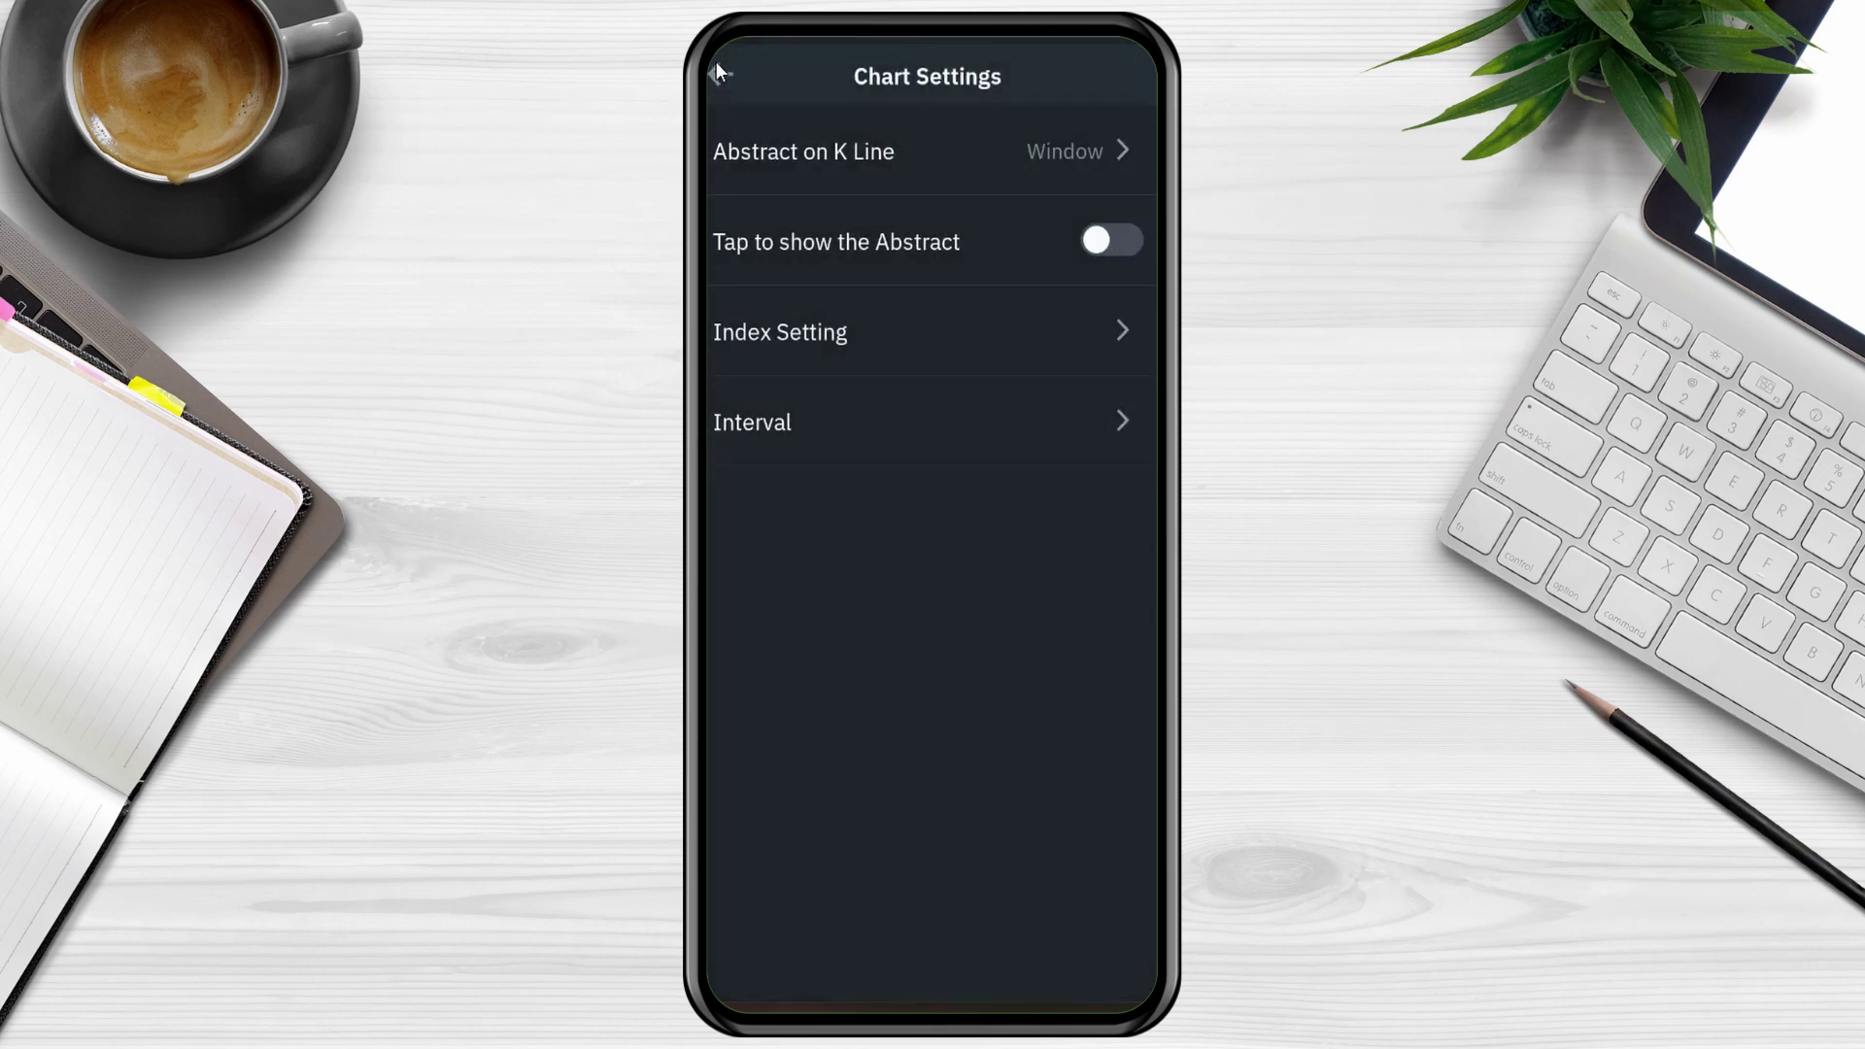
left_click(720, 74)
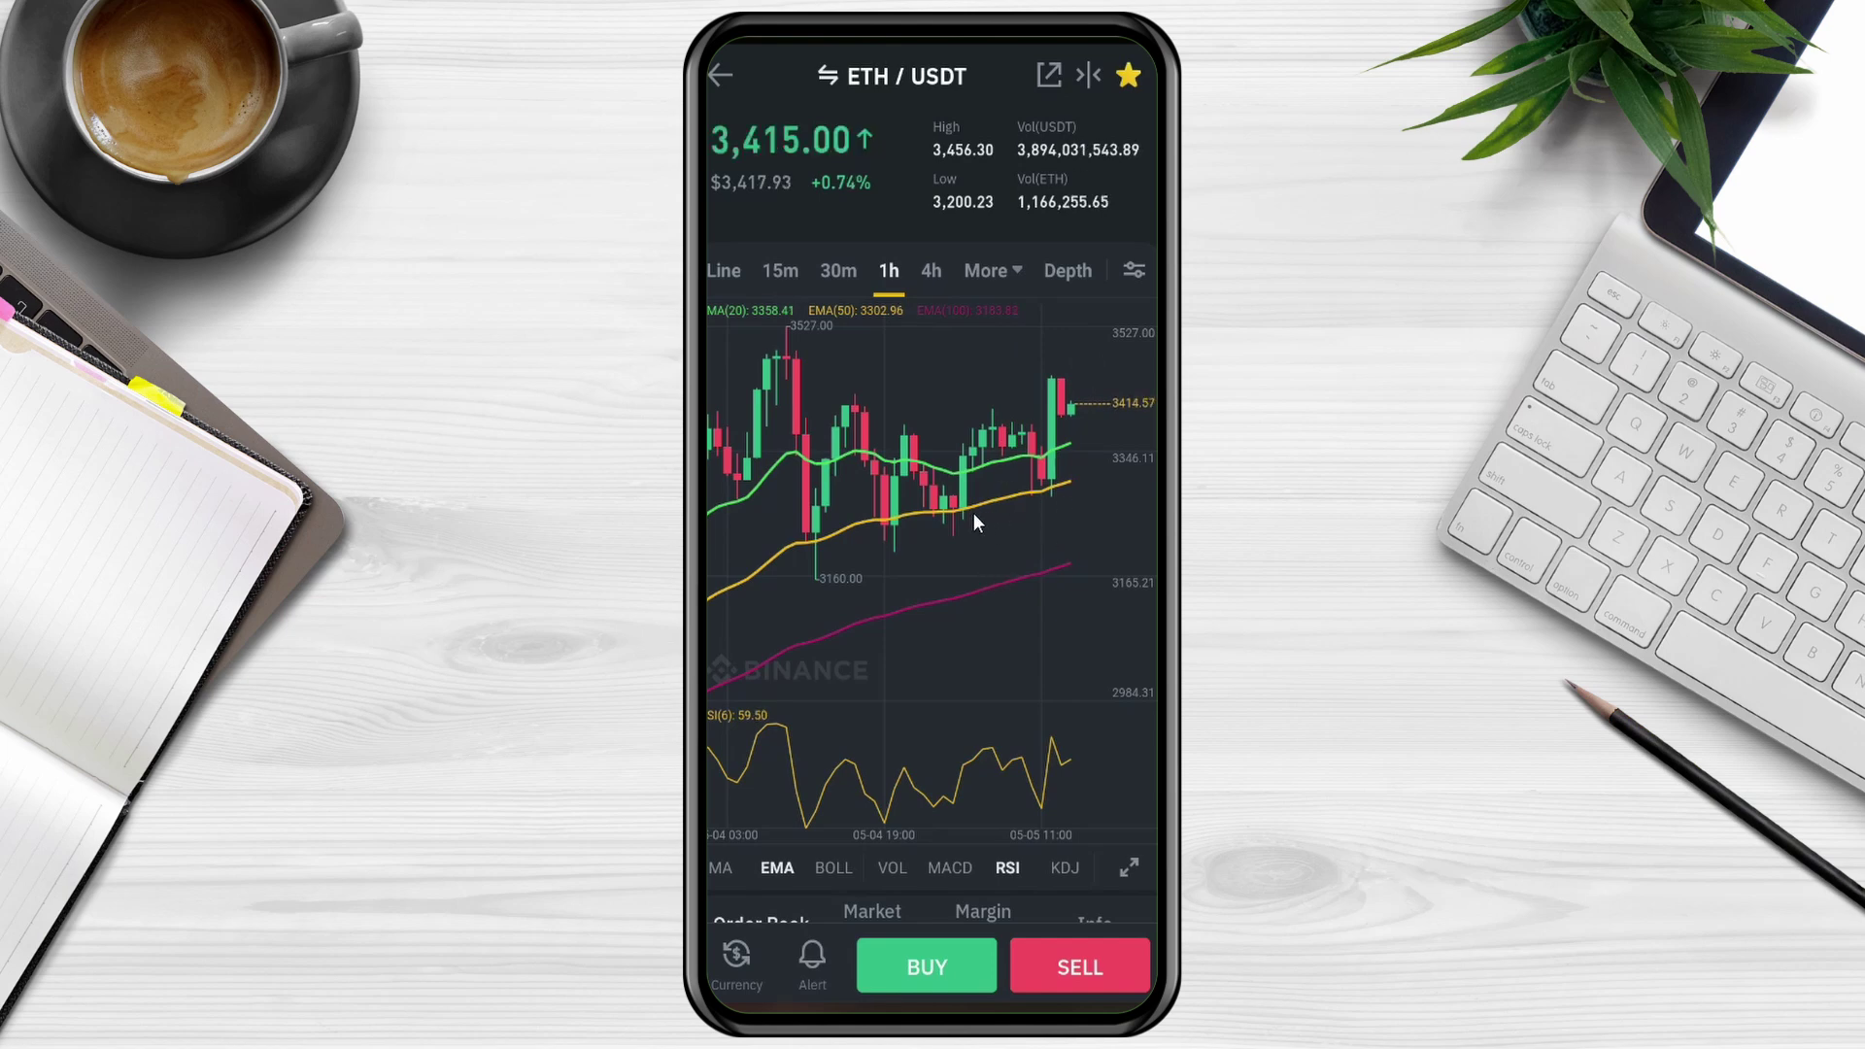
left_click(1032, 508)
left_click_drag(1030, 510, 1028, 515)
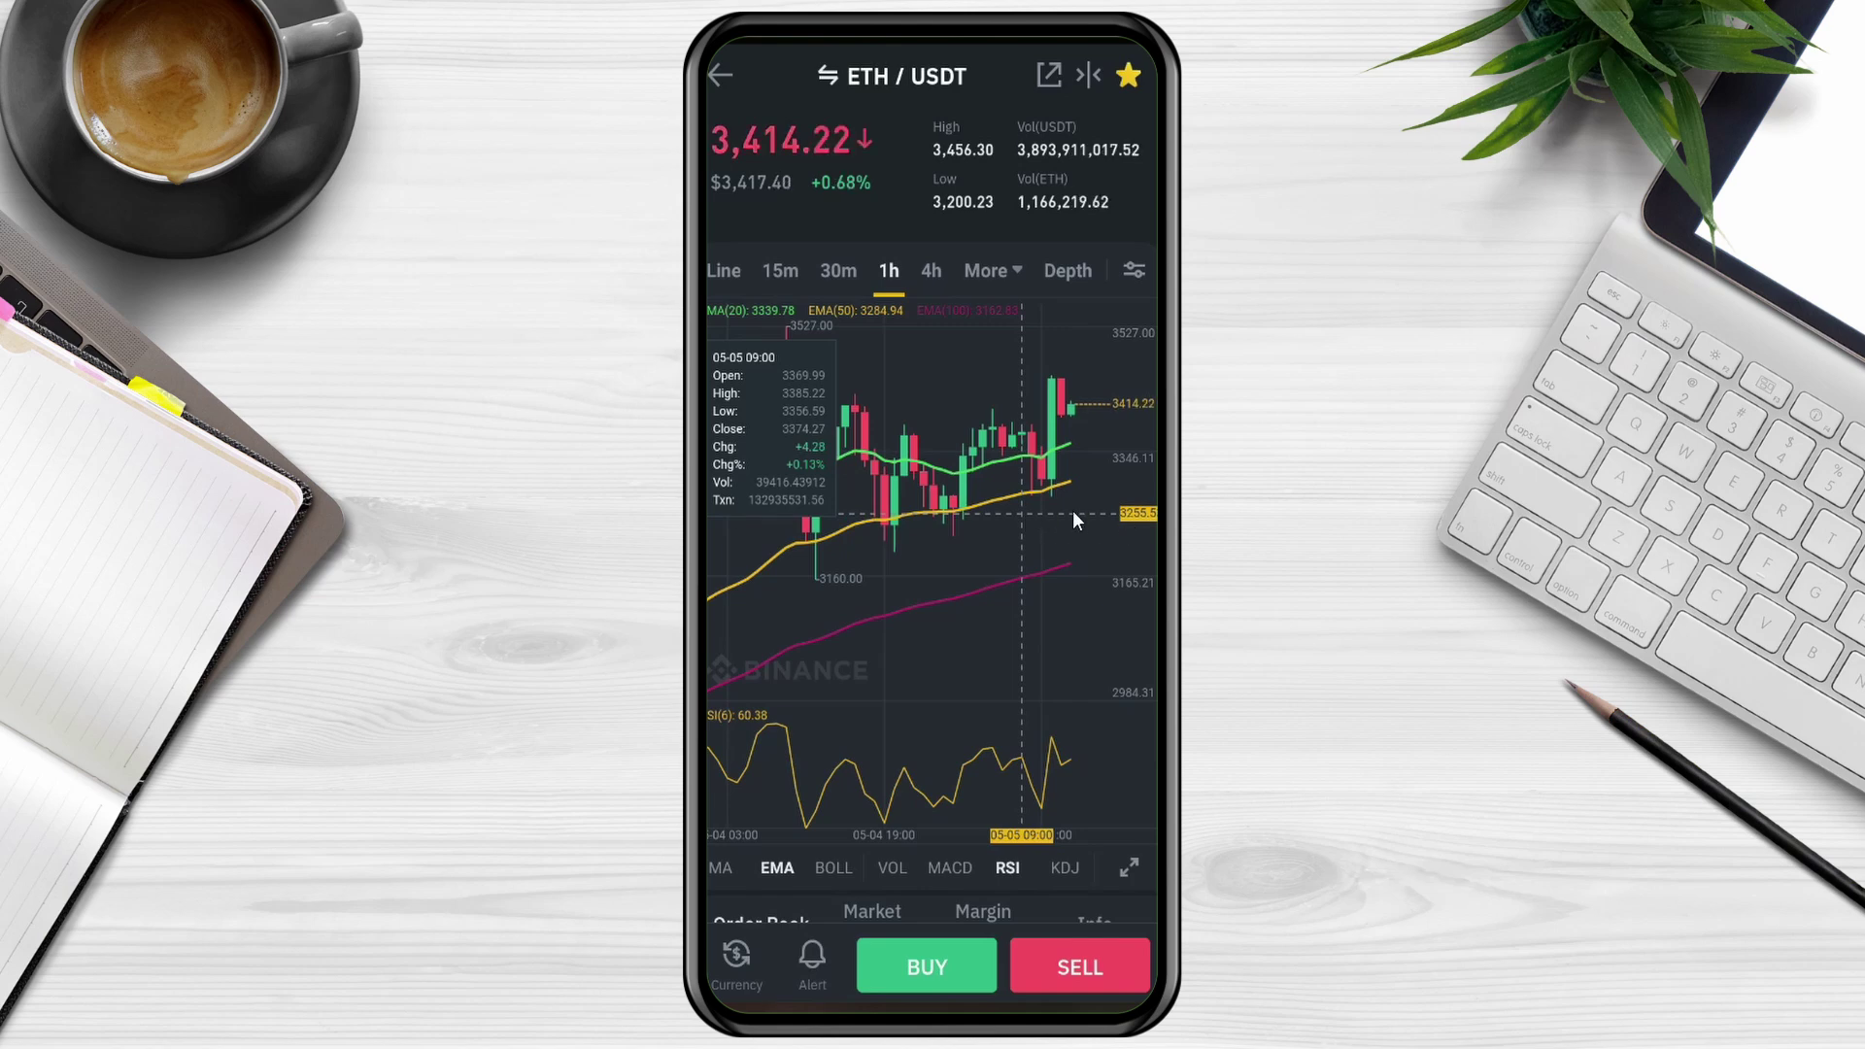
Step: View the alert types and the value entry of a "Price drops to" alert for ETH/USDT, and close it without creating it
left_click(810, 958)
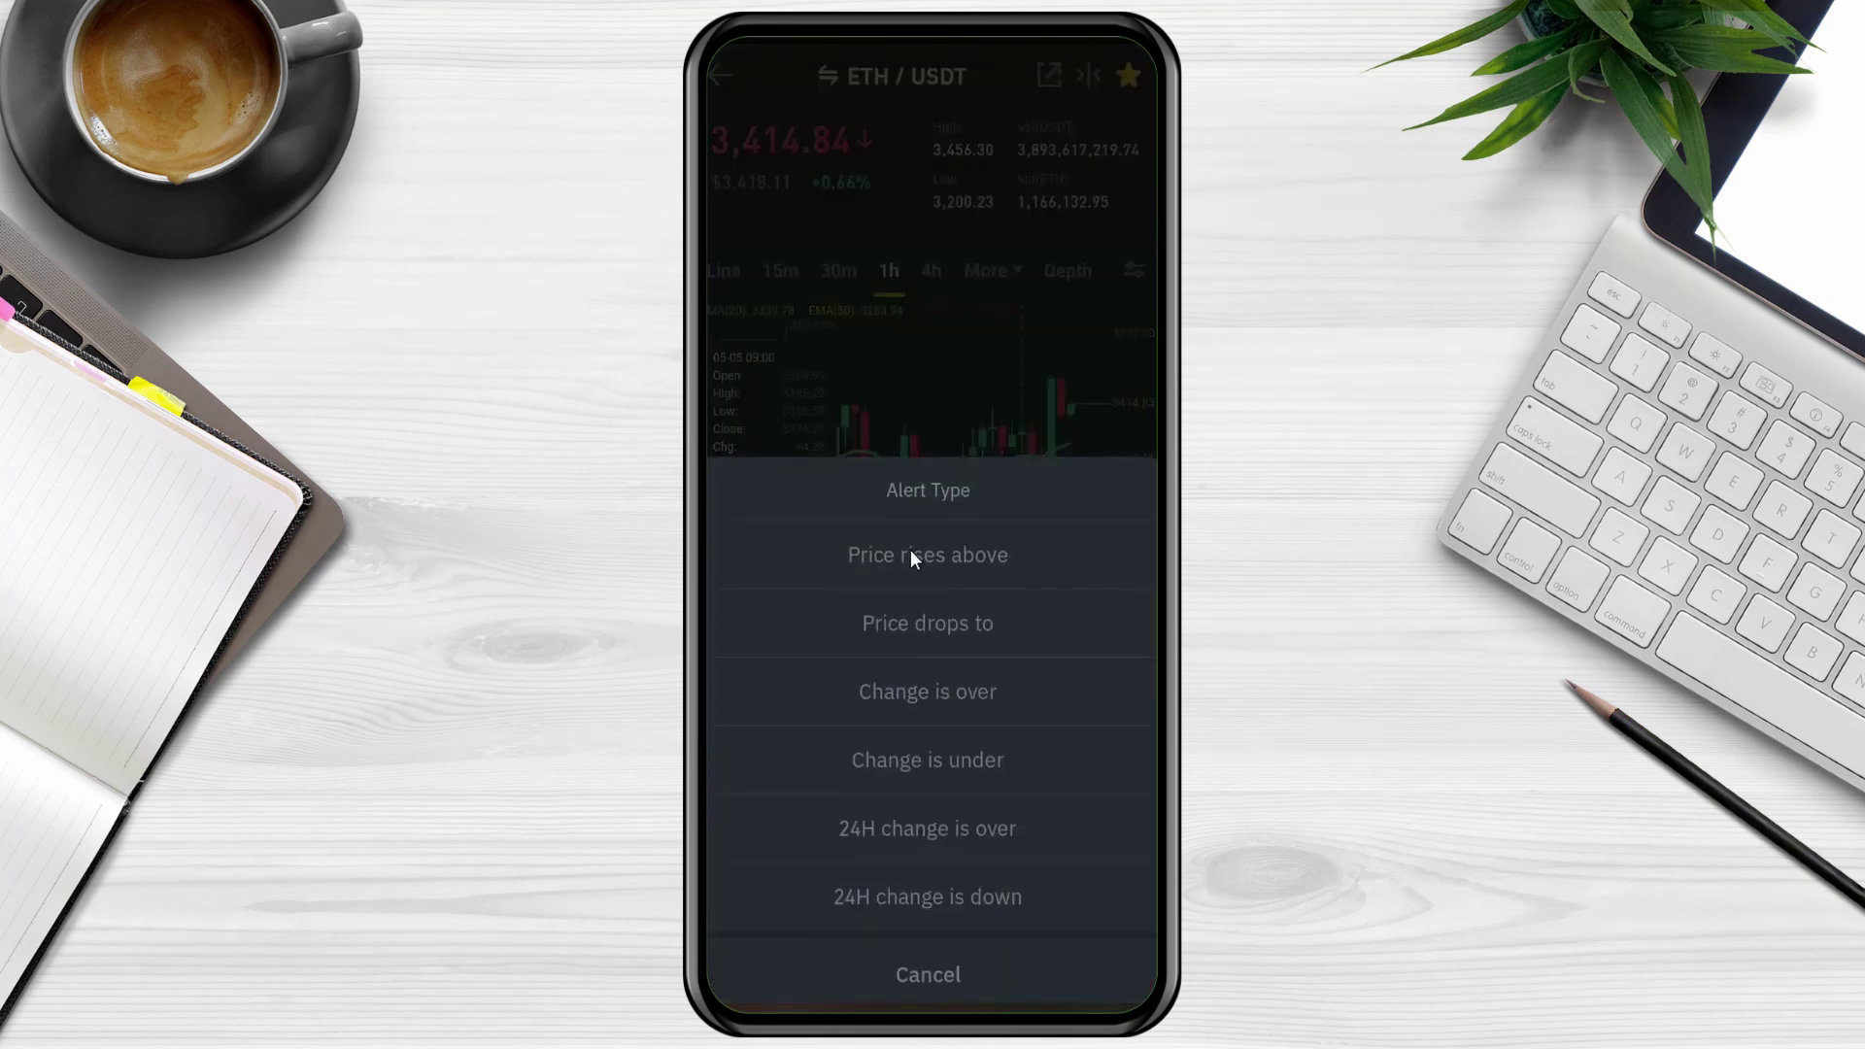
left_click(940, 626)
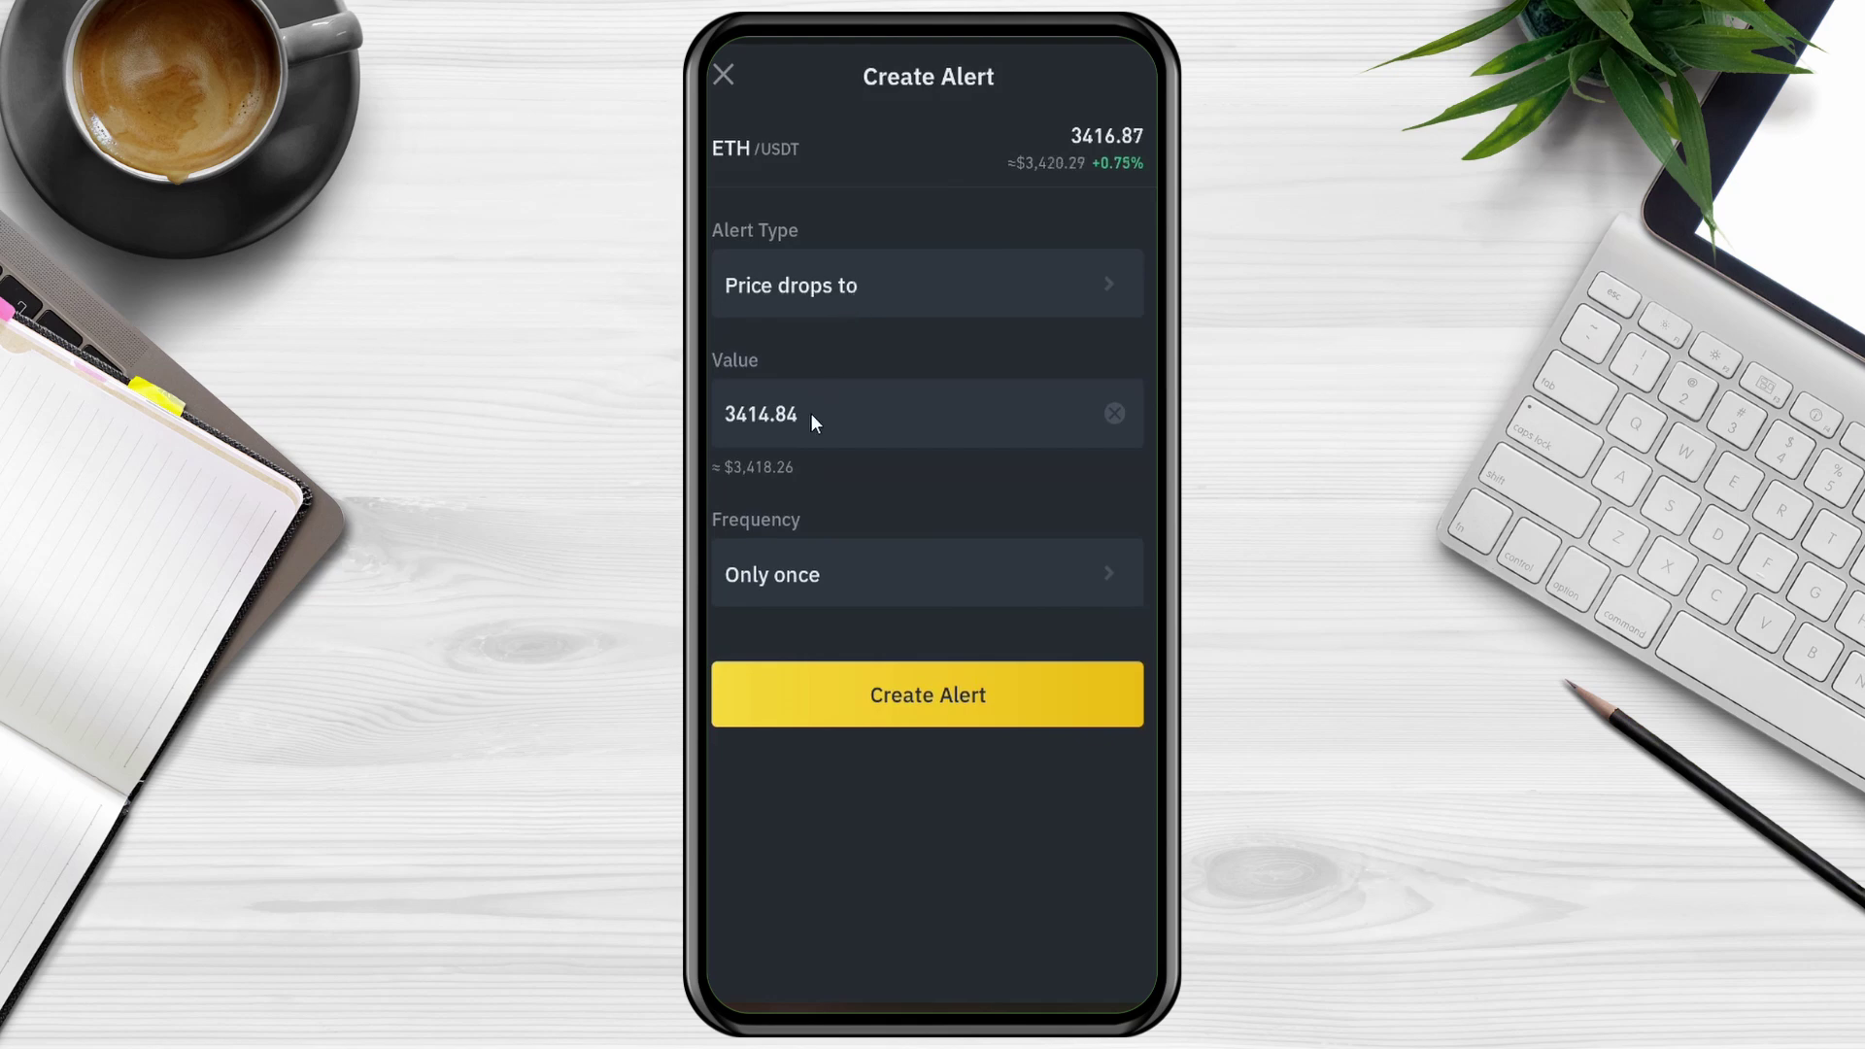
left_click(853, 412)
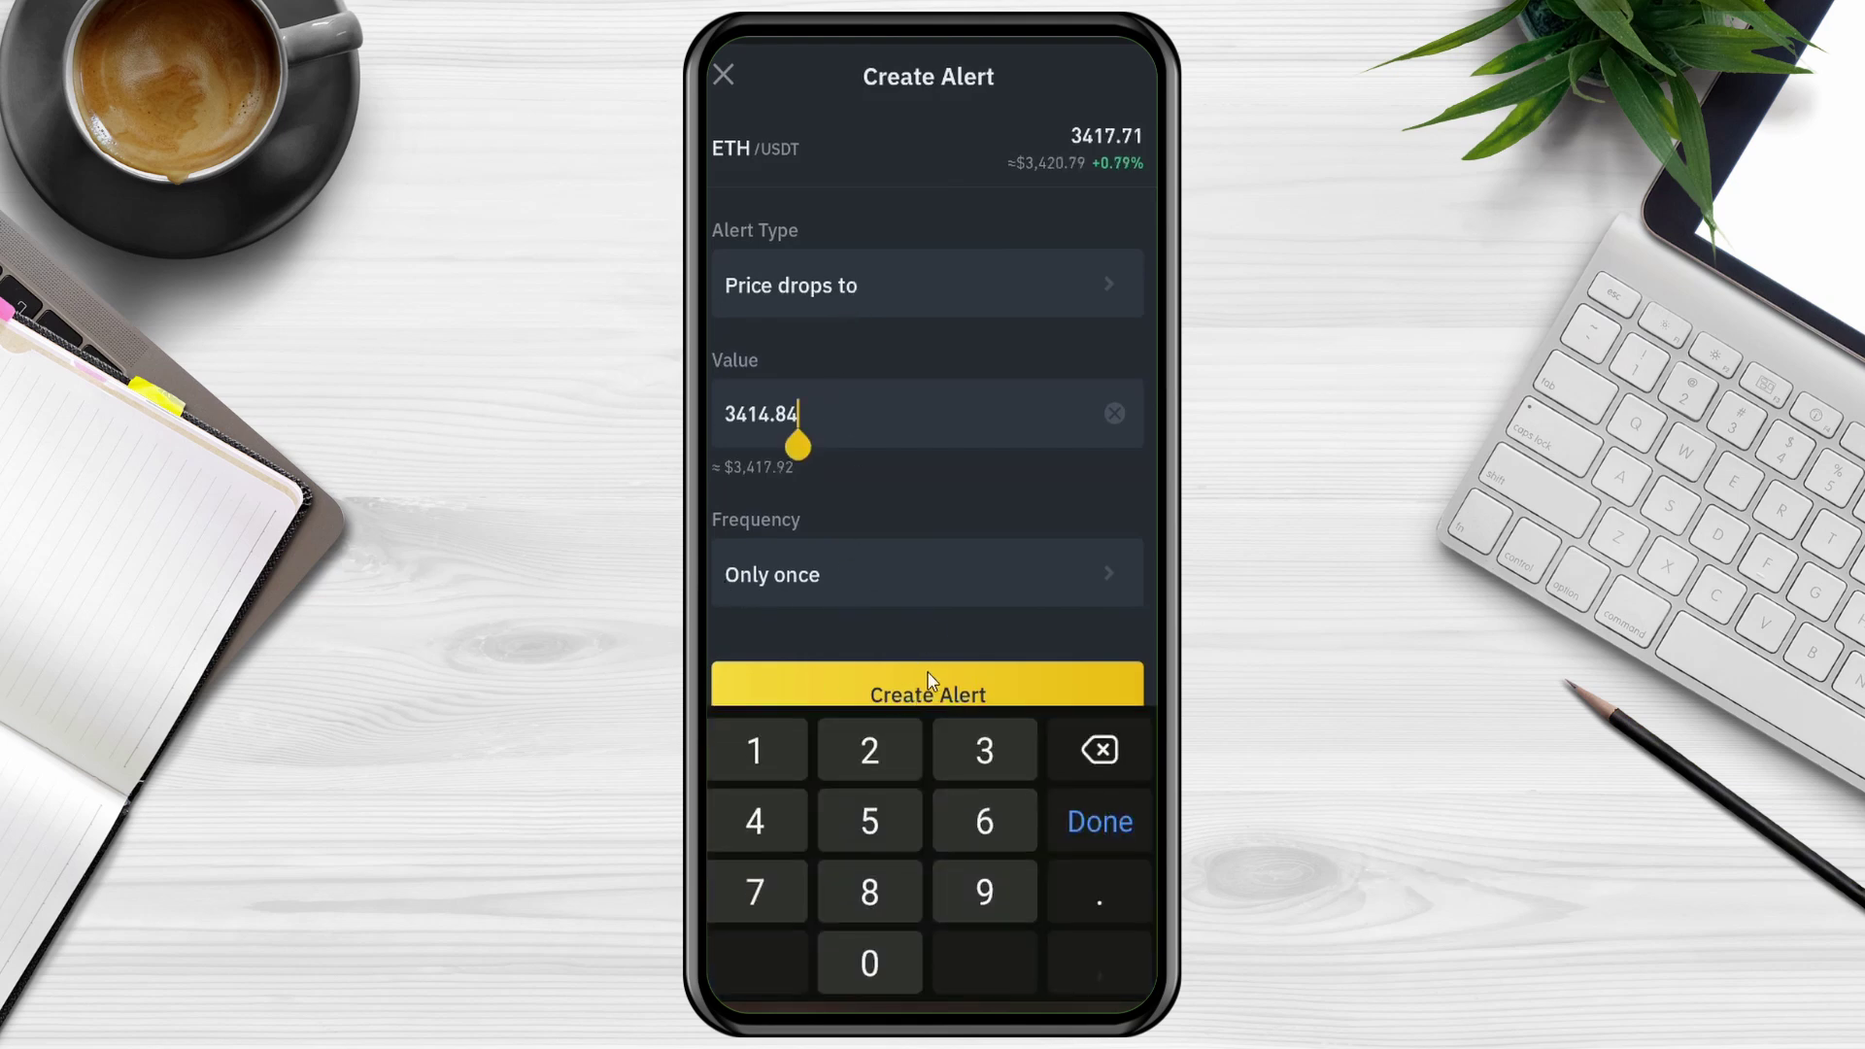
left_click(726, 72)
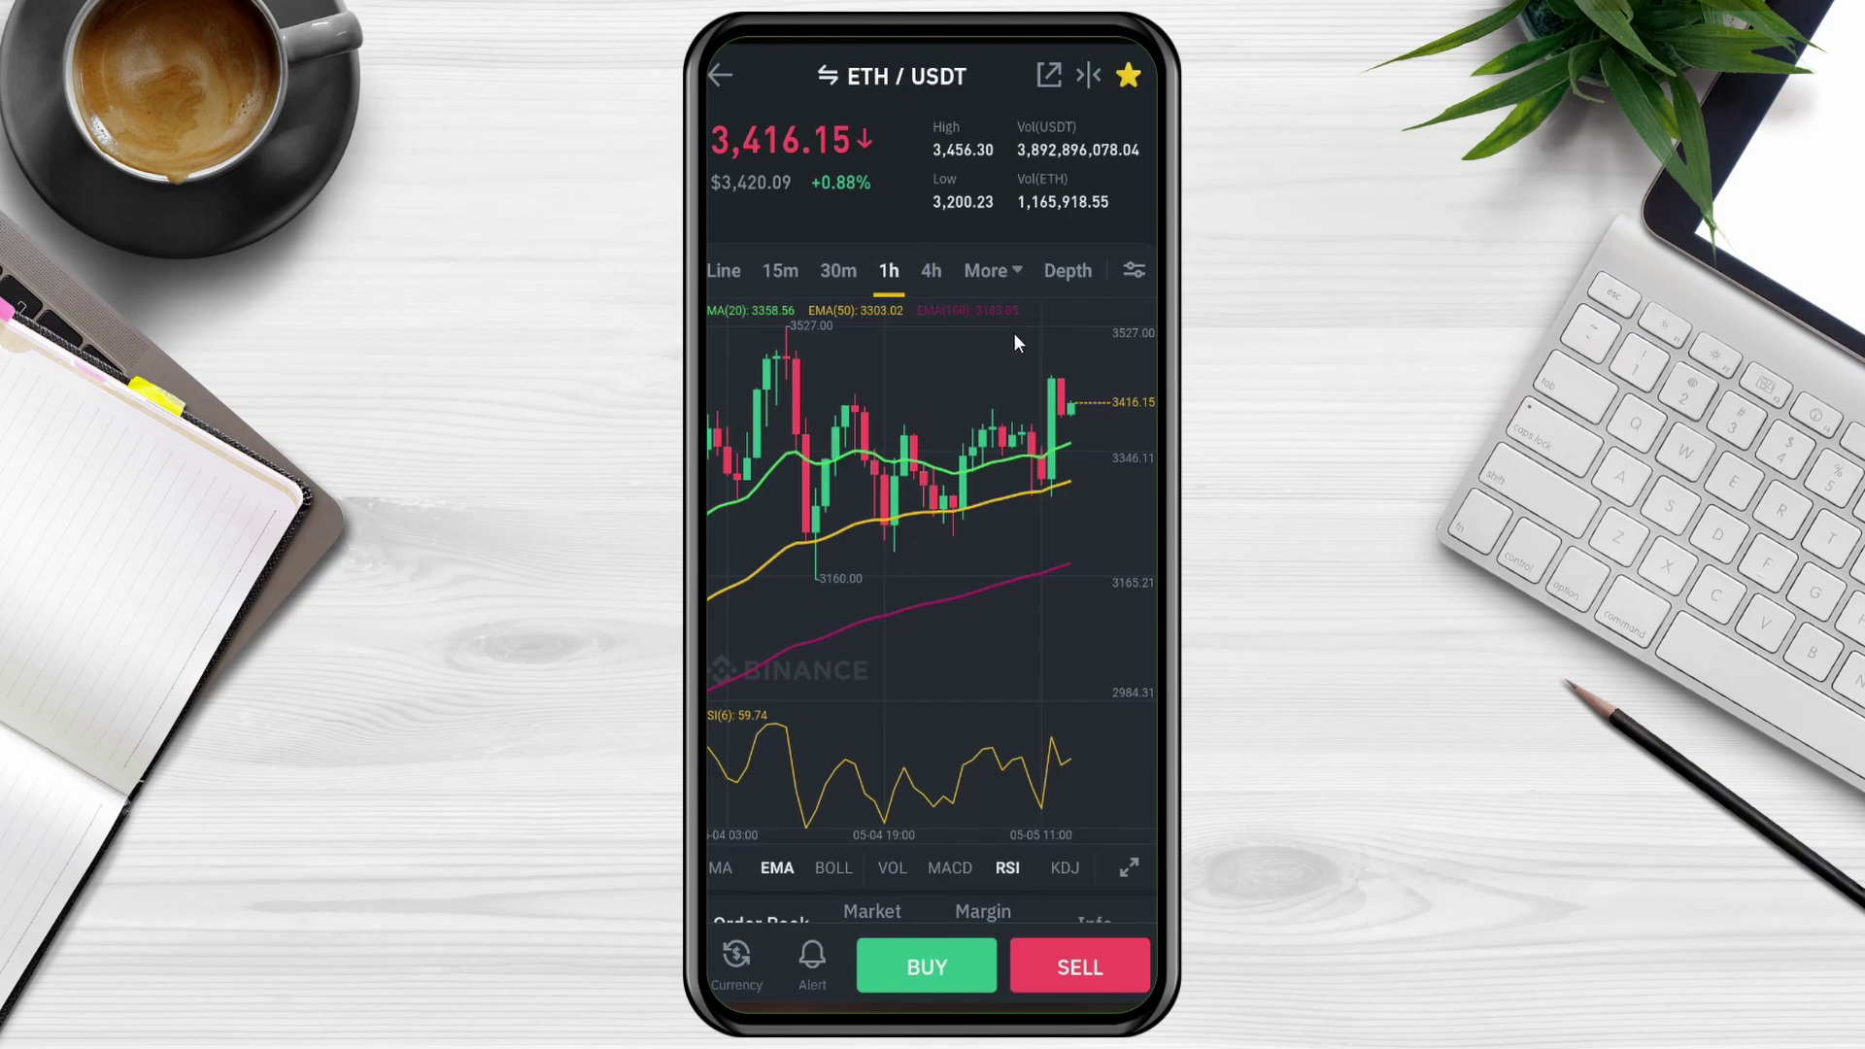
Step: Start a market buy order for ETH using 50% of the available USDT, and check the ETH/USDT chart before returning to the order form
left_click(969, 948)
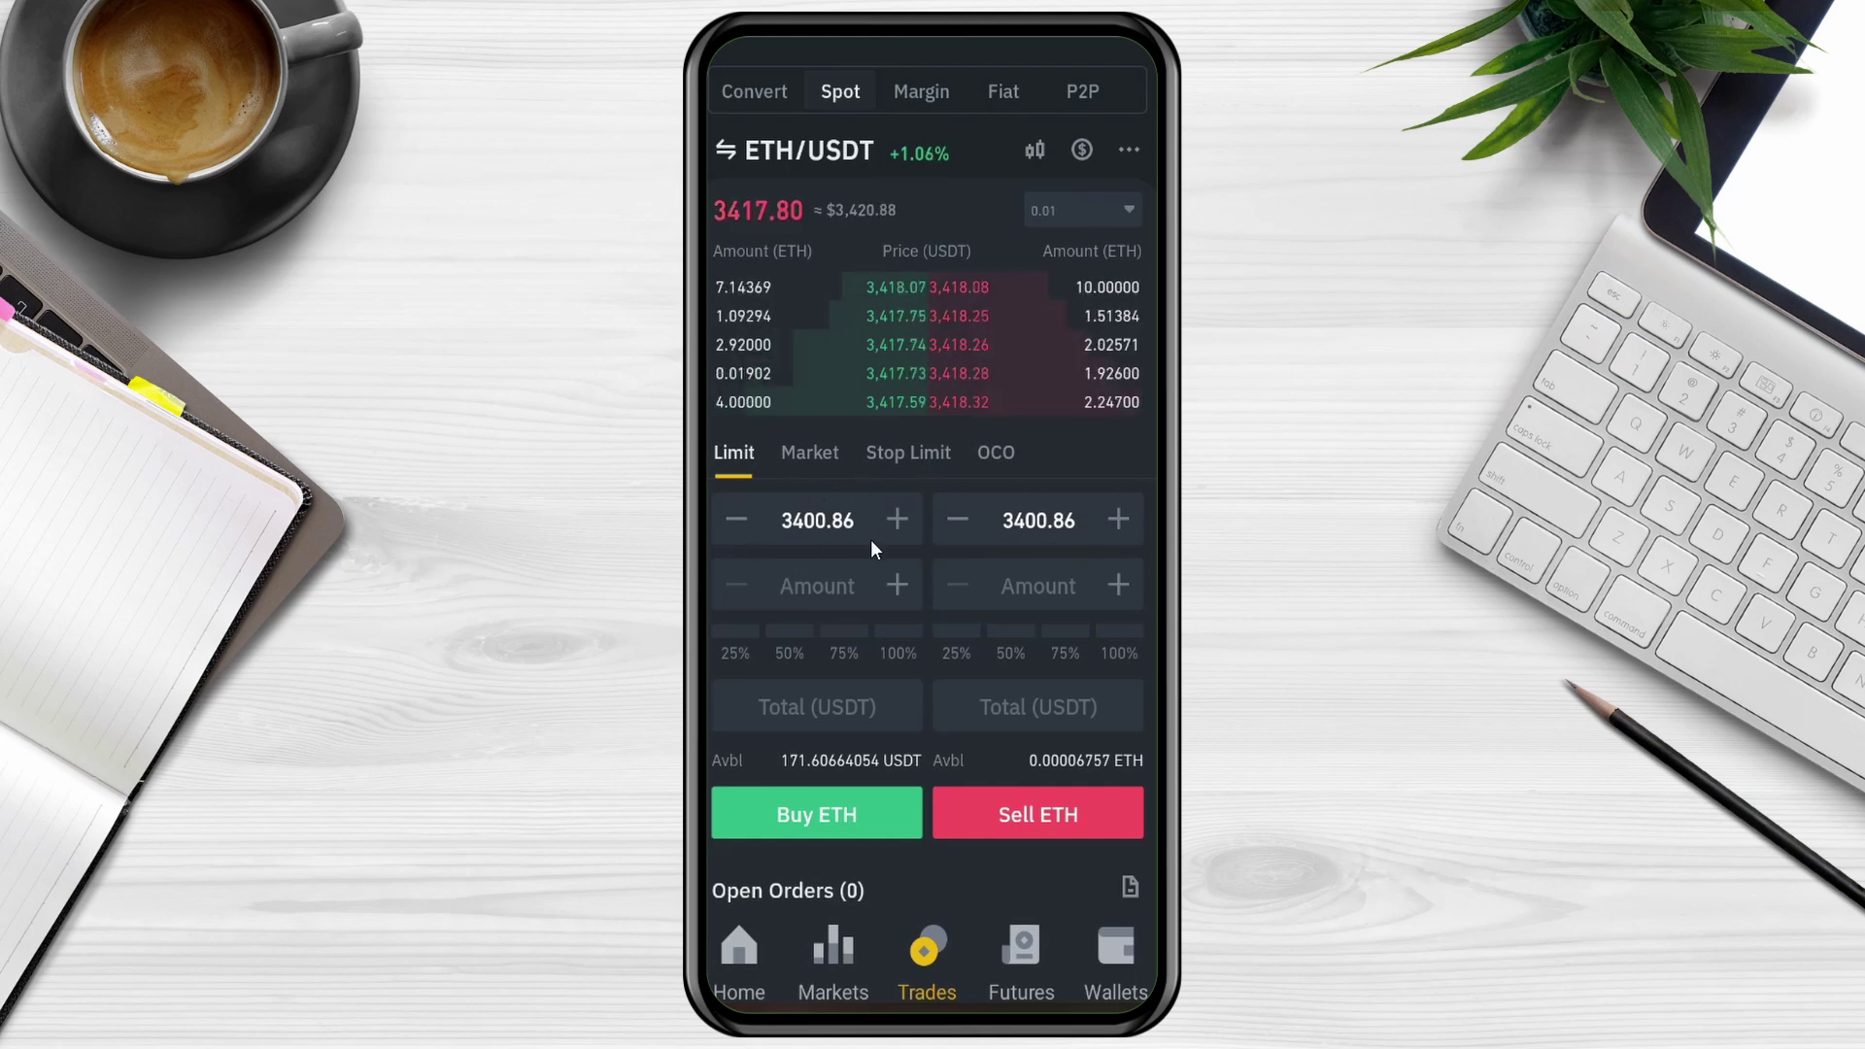
left_click(816, 455)
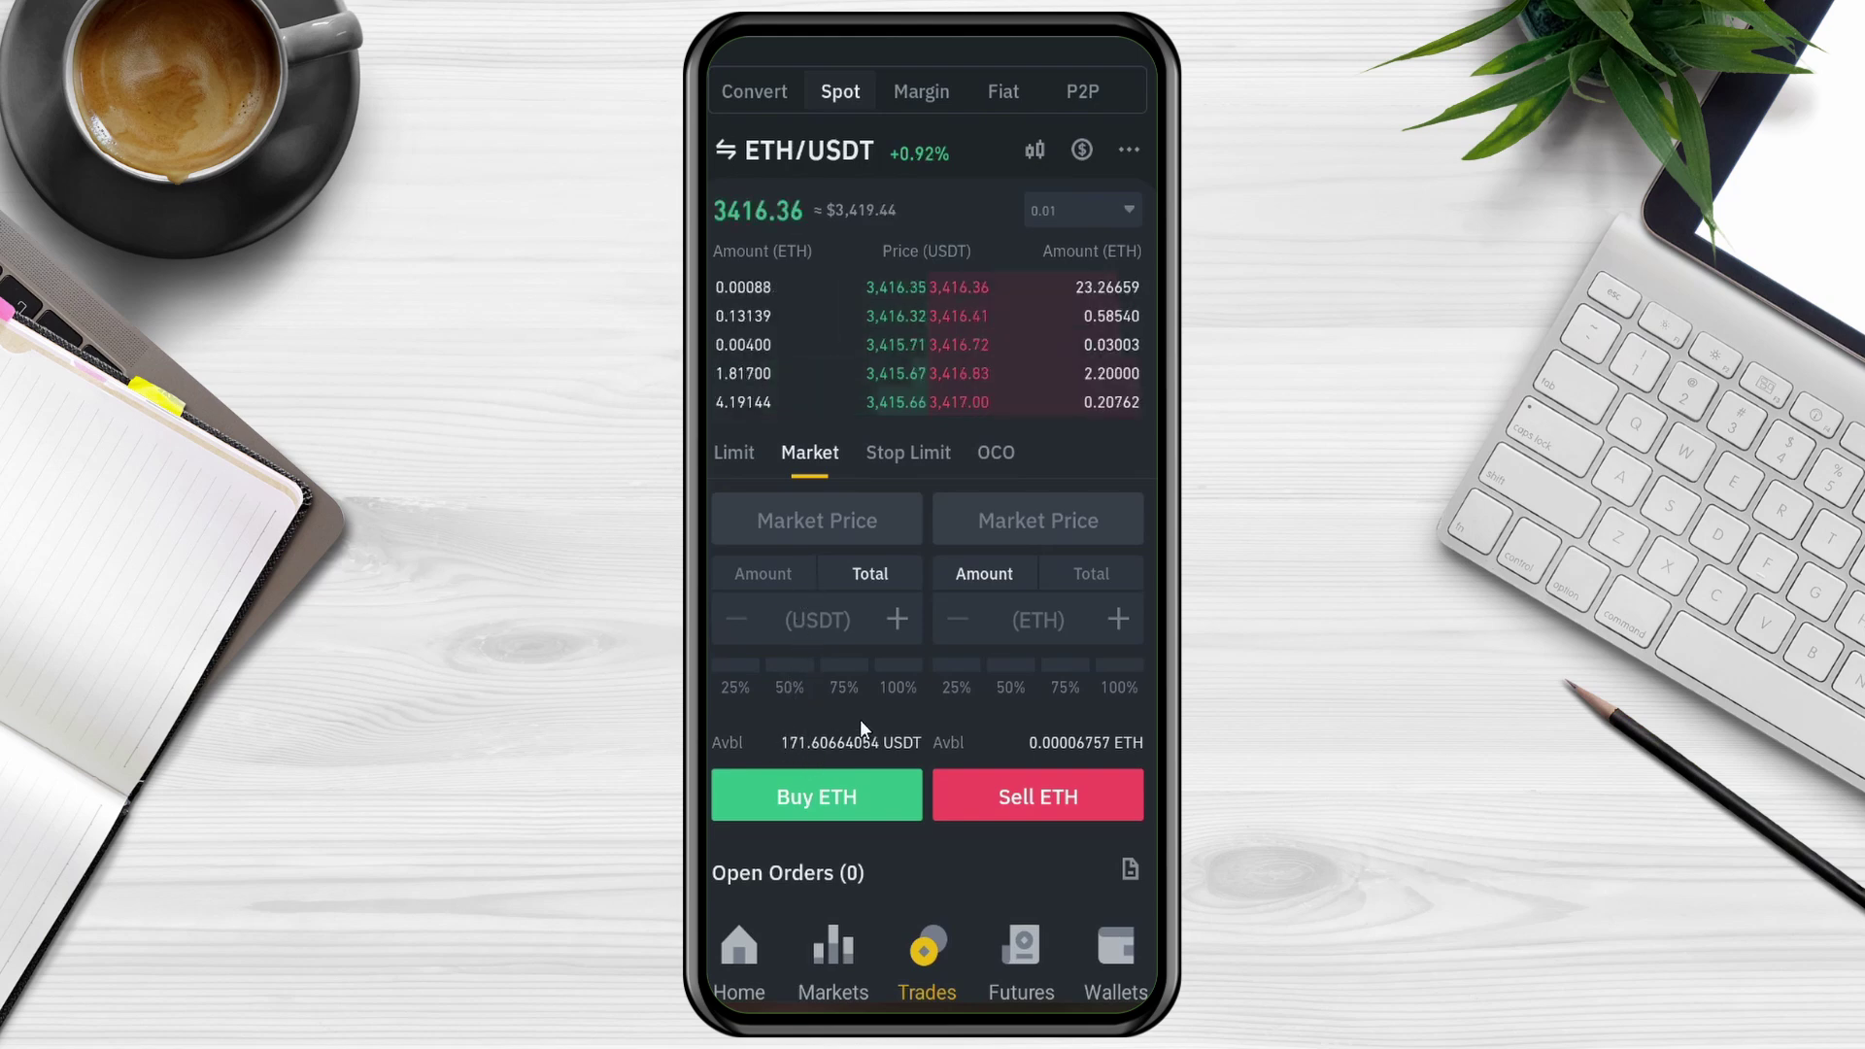
left_click(793, 665)
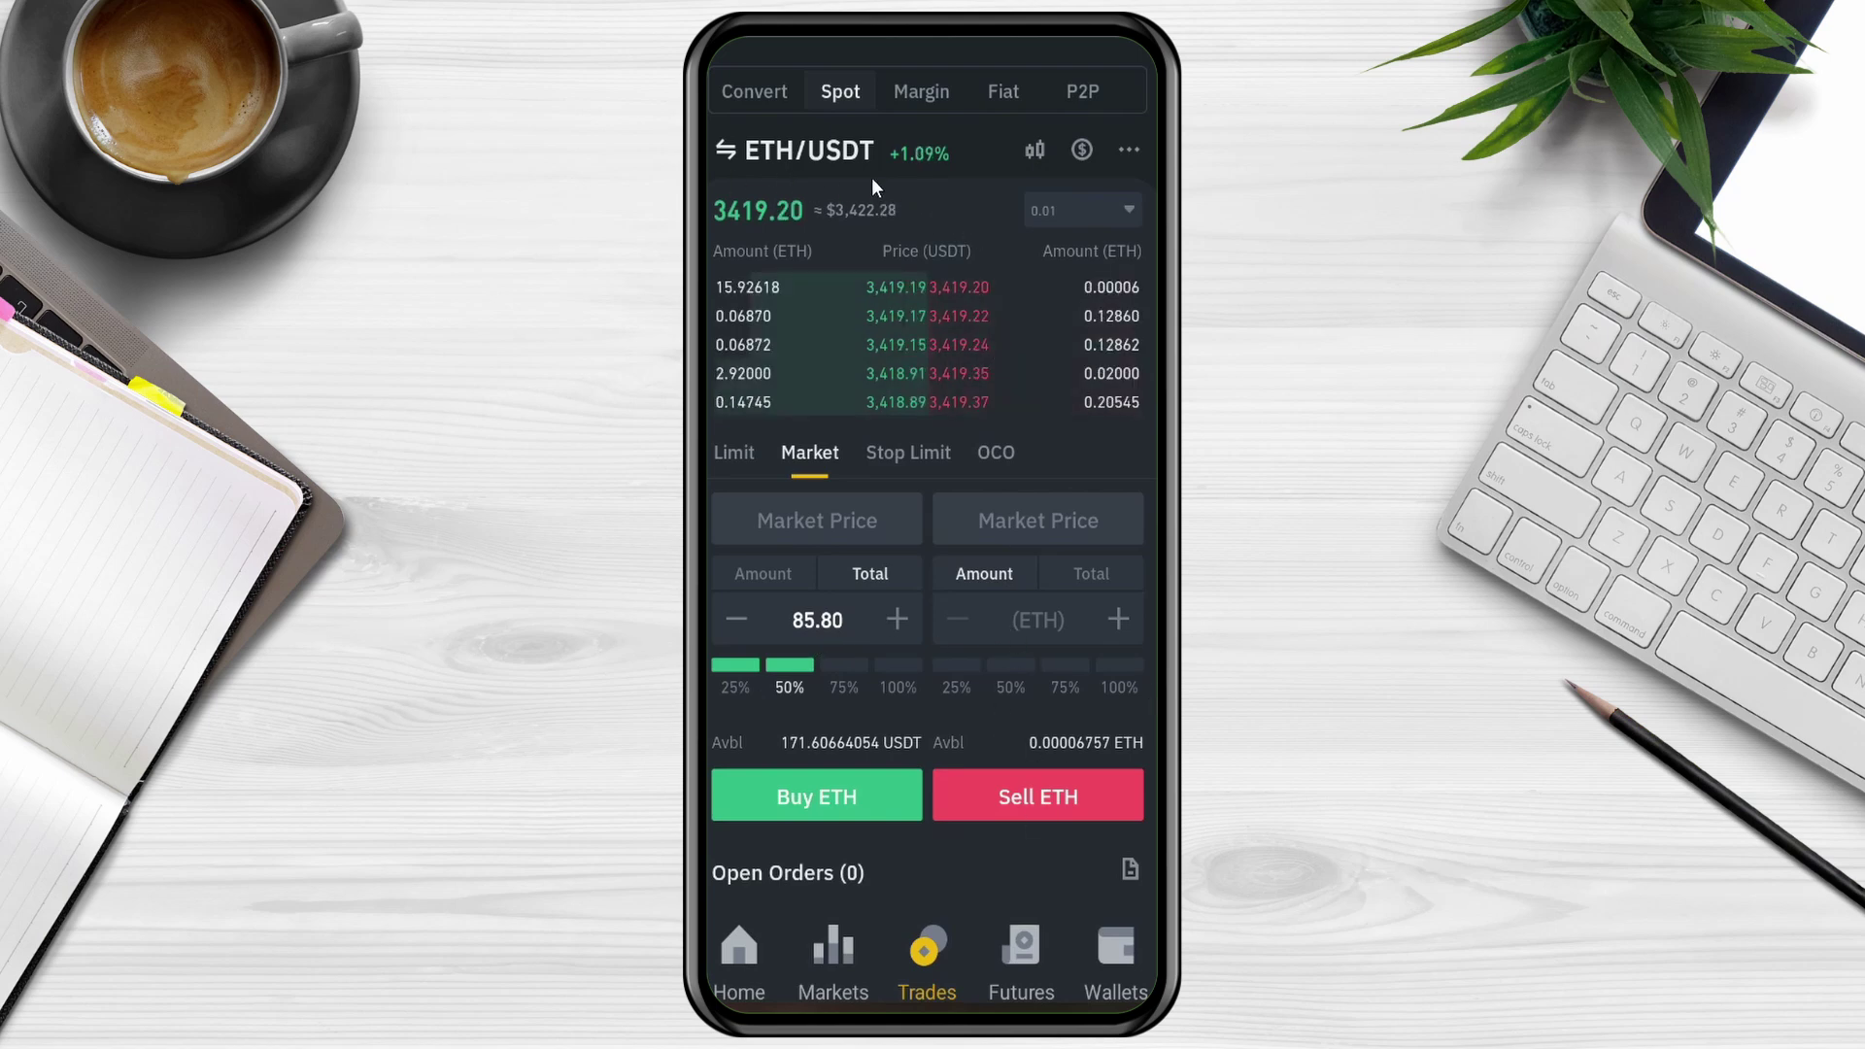
left_click(1036, 152)
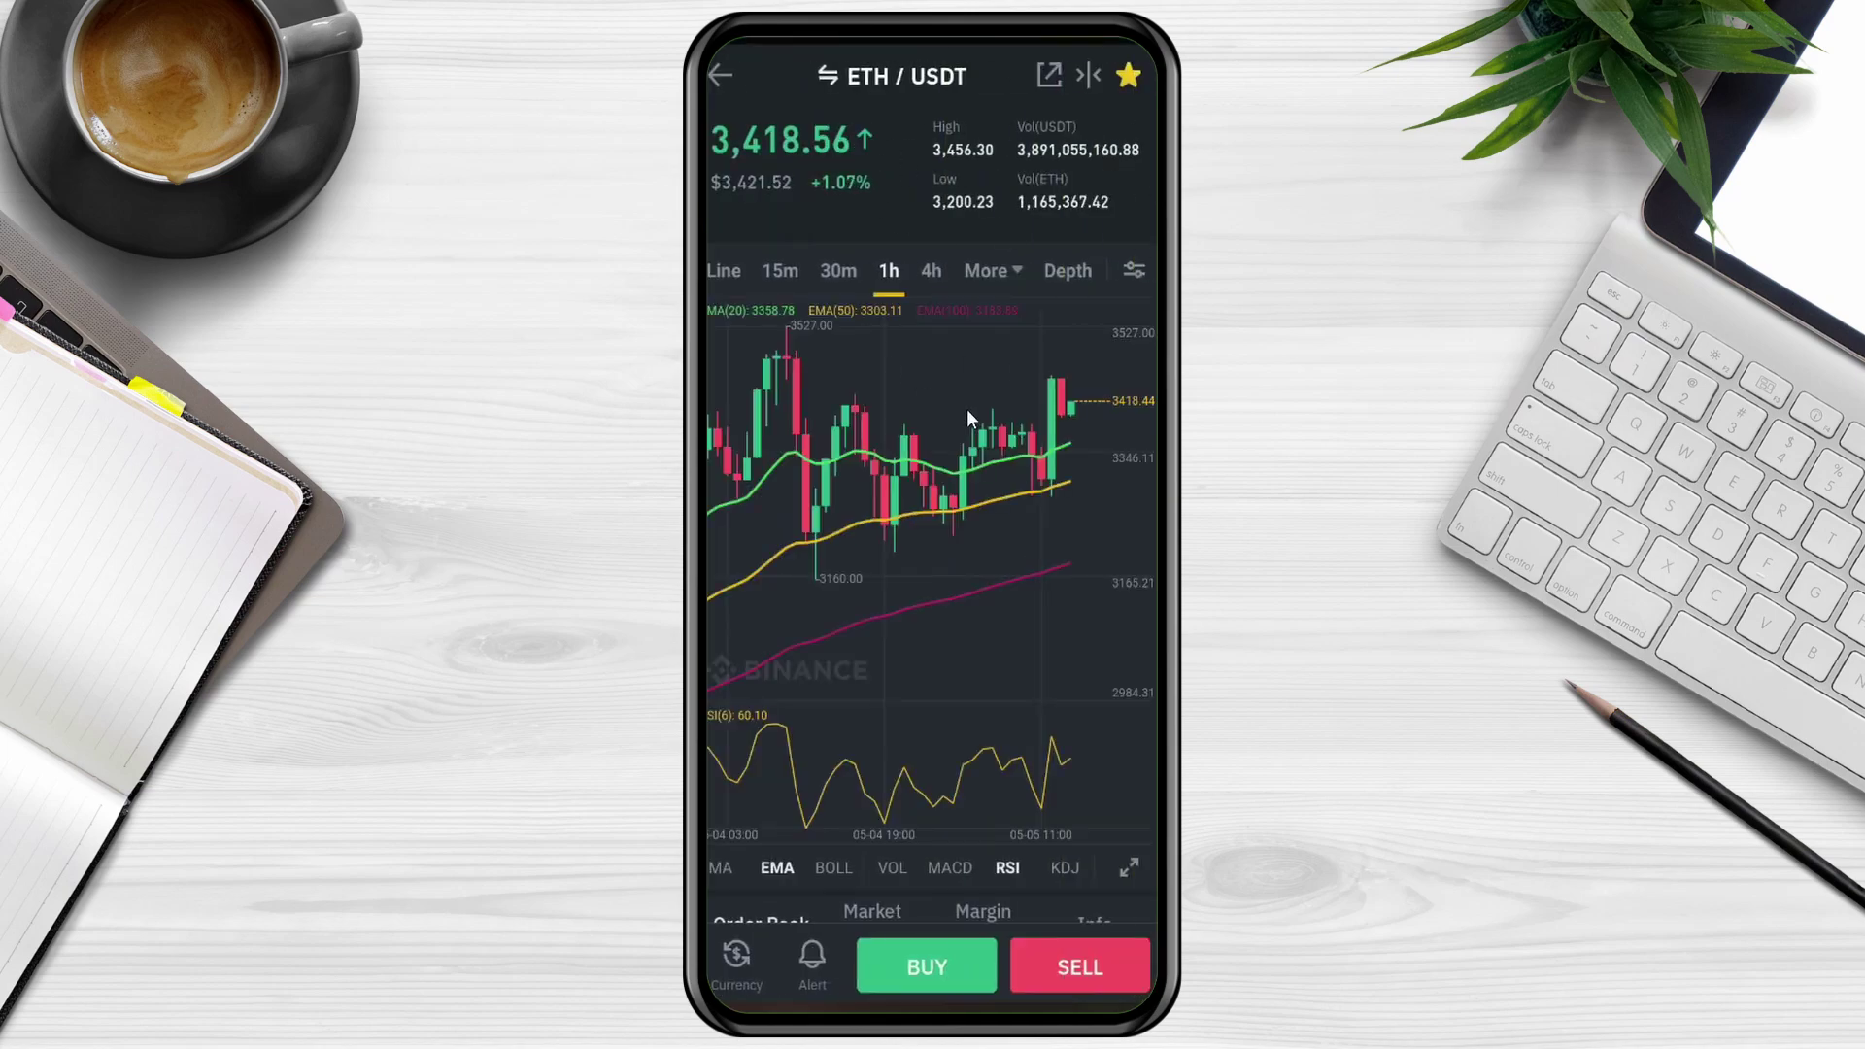
left_click(721, 76)
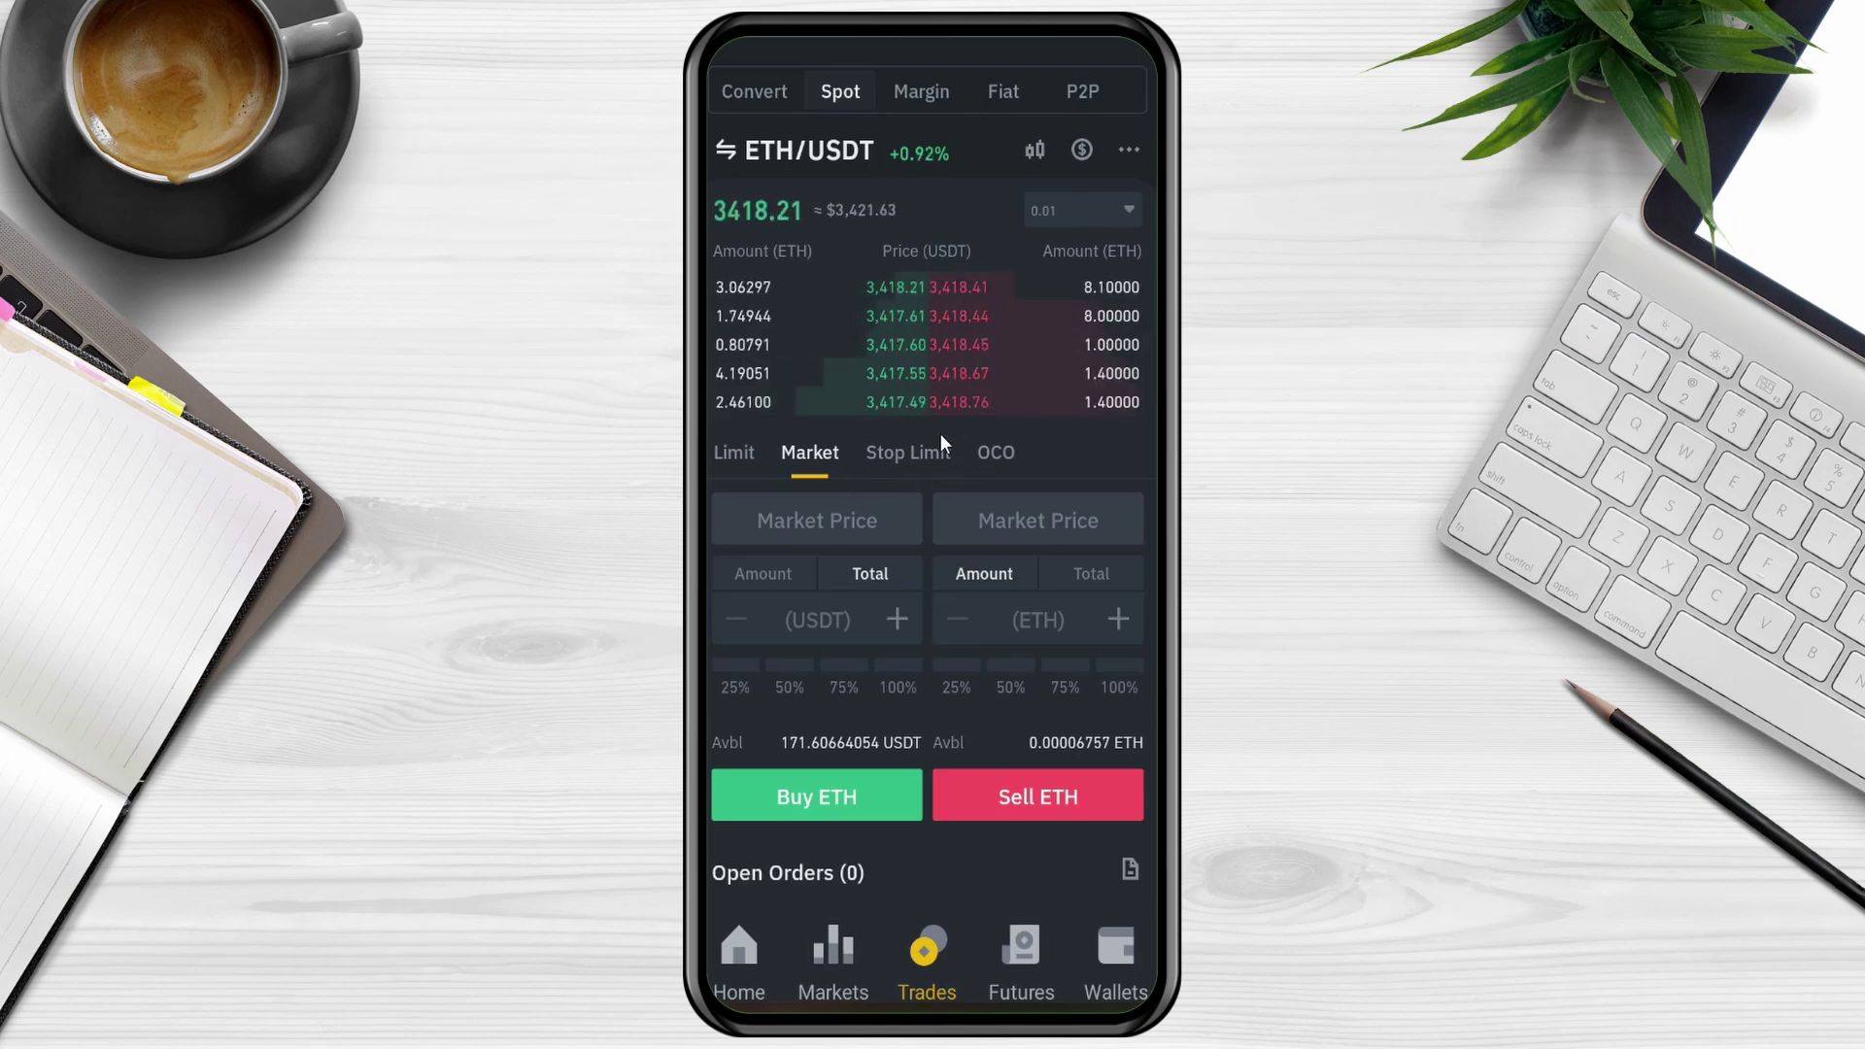
Step: Switch the ETH/USDT order form to Stop Limit and set the sell order's stop price to 3010.00 USDT
left_click(896, 458)
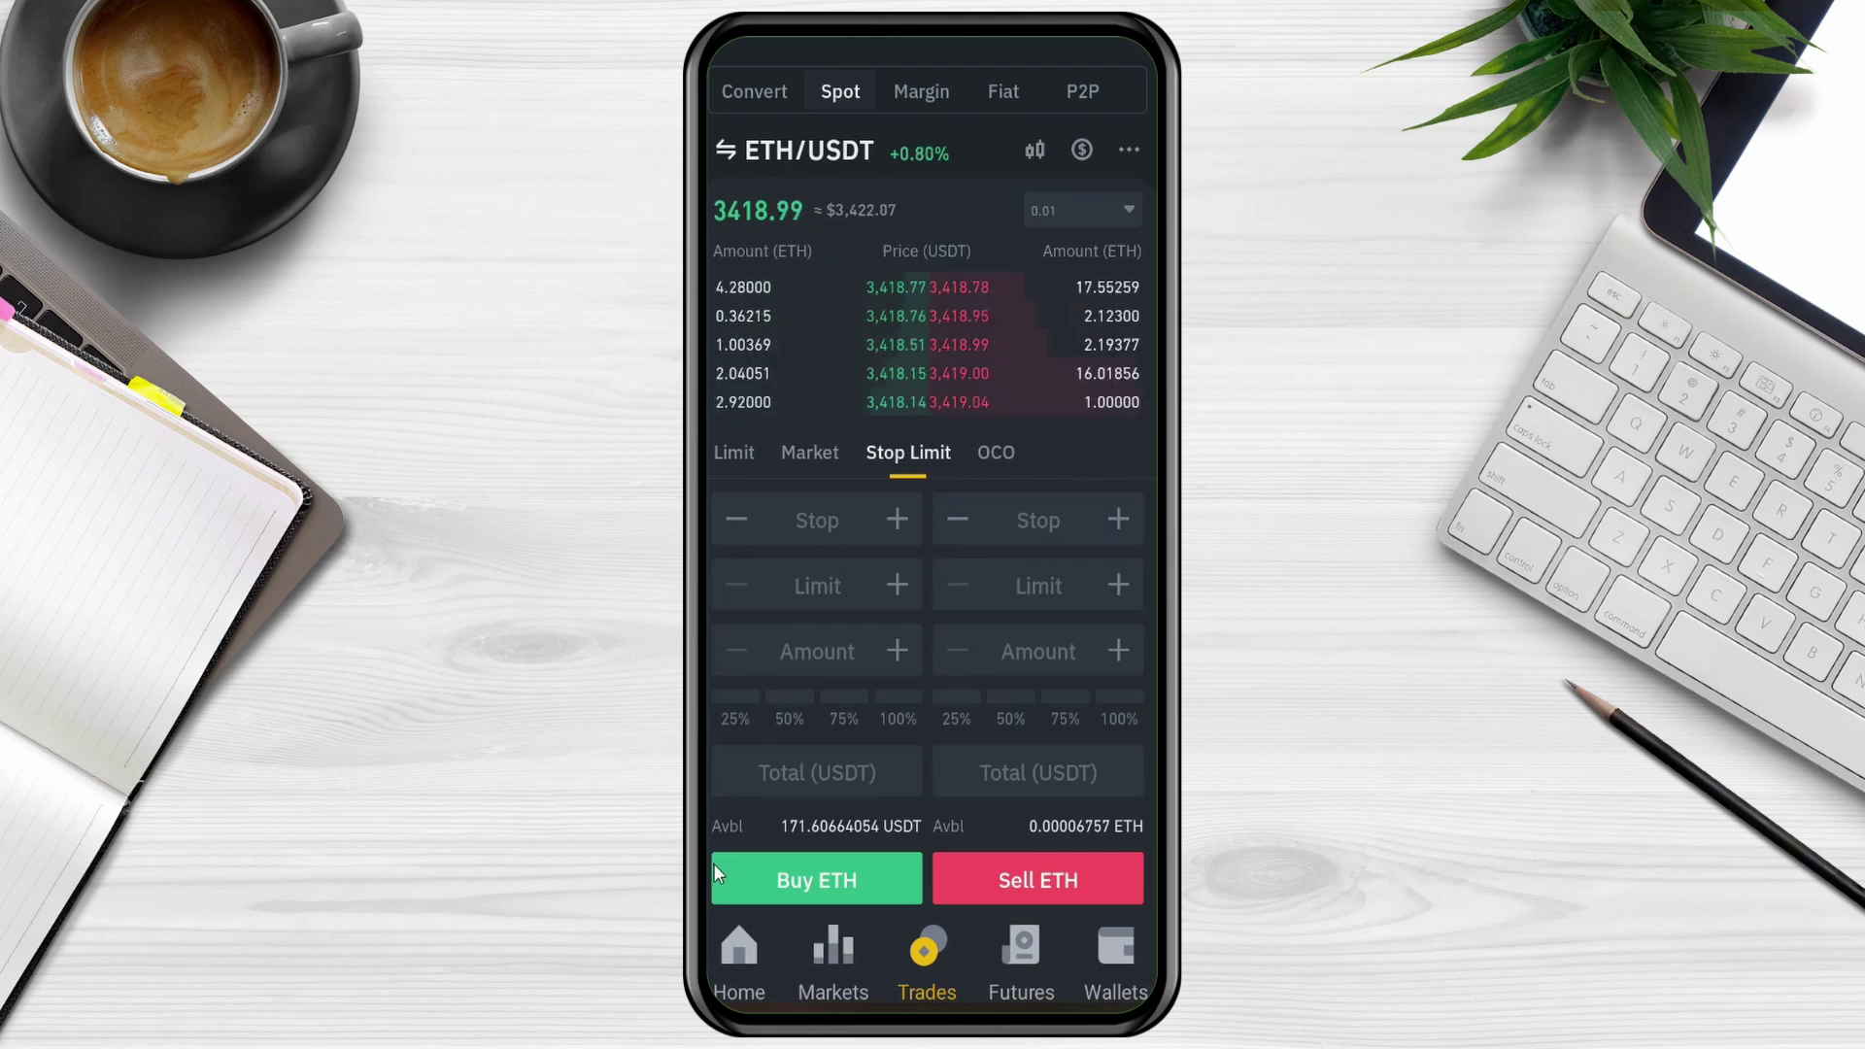
left_click(1042, 525)
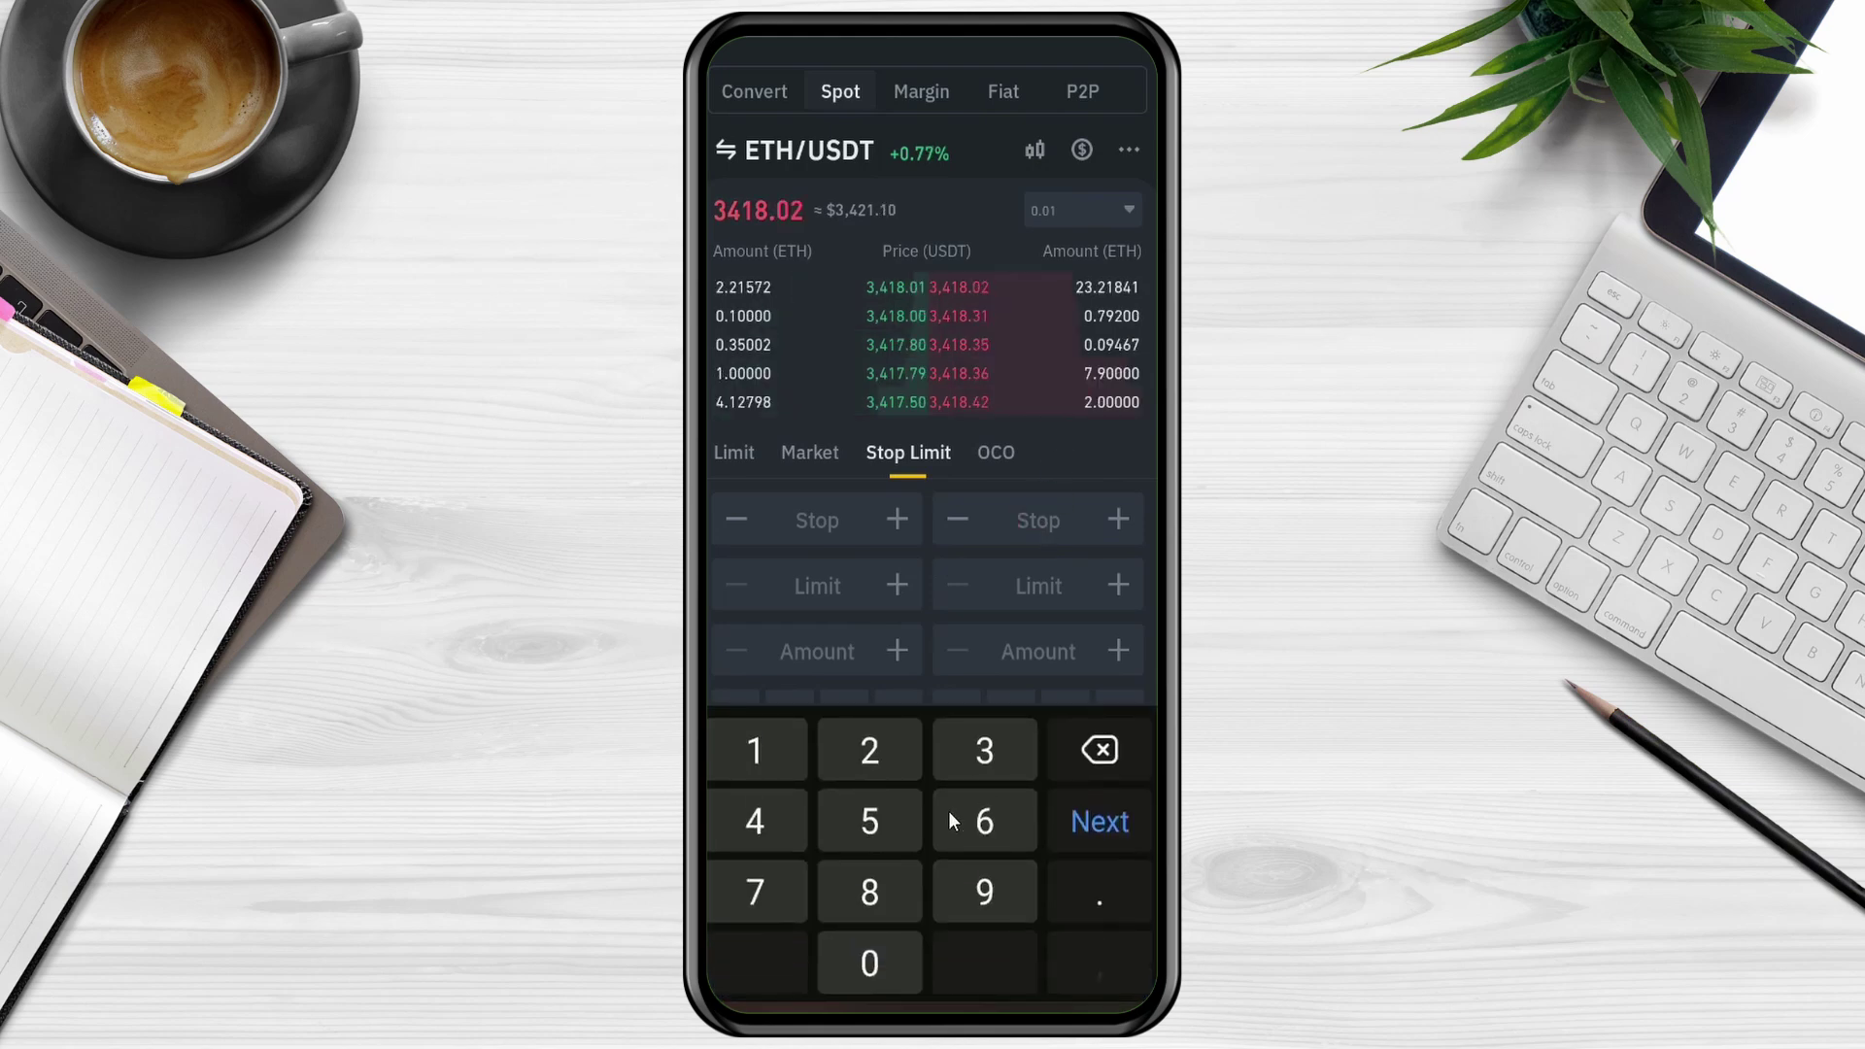
left_click(976, 761)
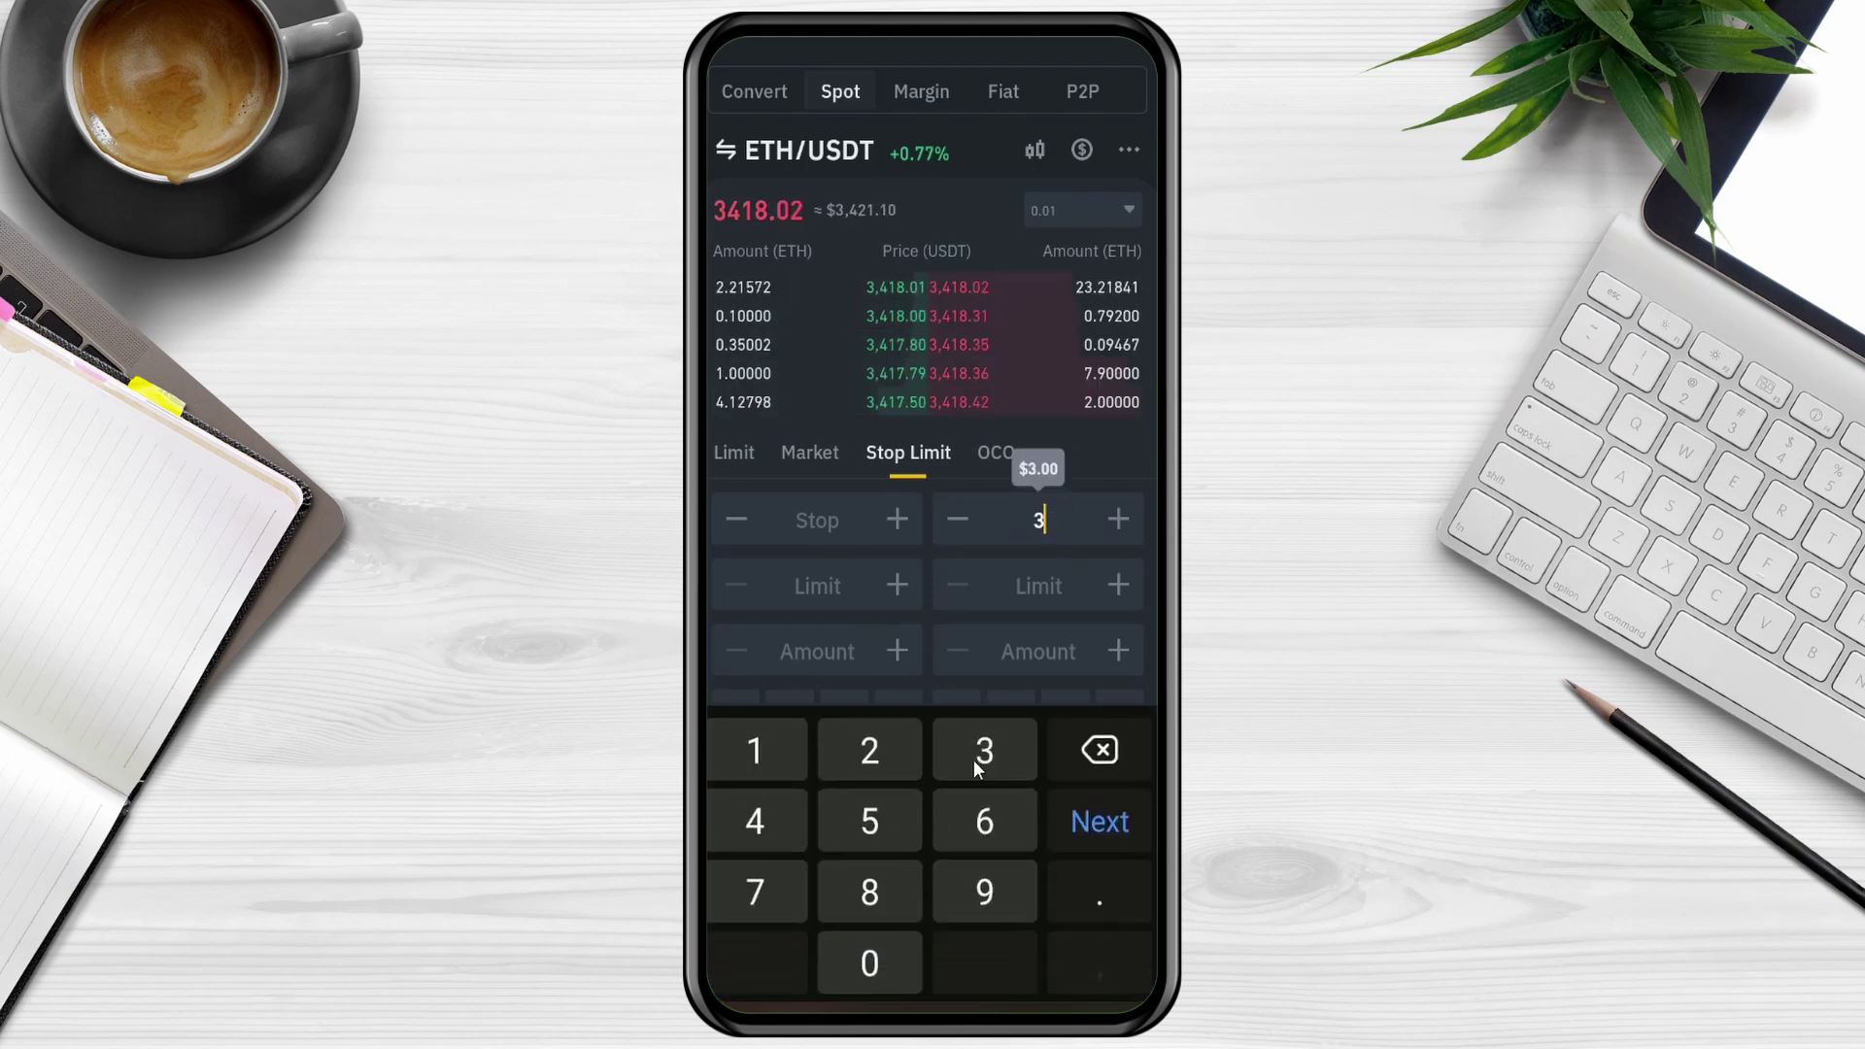
left_click(868, 936)
left_click(768, 762)
left_click(870, 957)
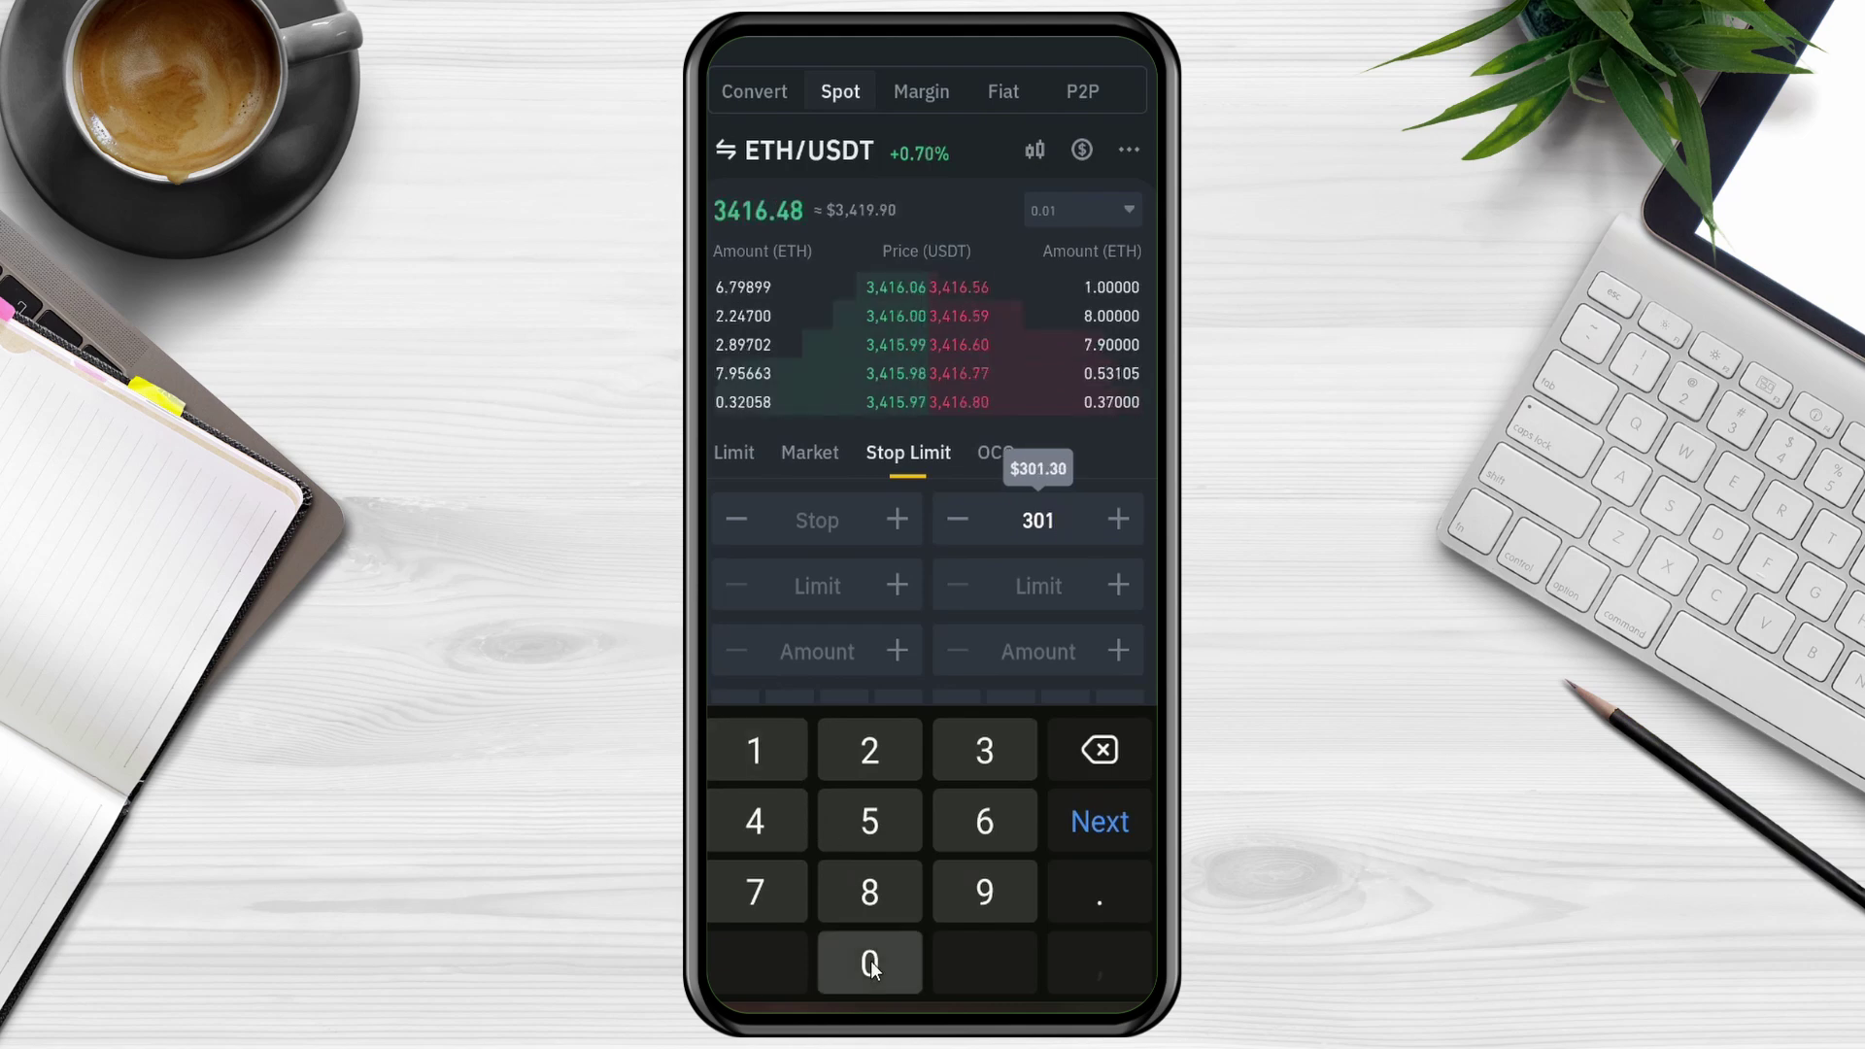
left_click(1066, 912)
left_click(892, 956)
left_click(892, 956)
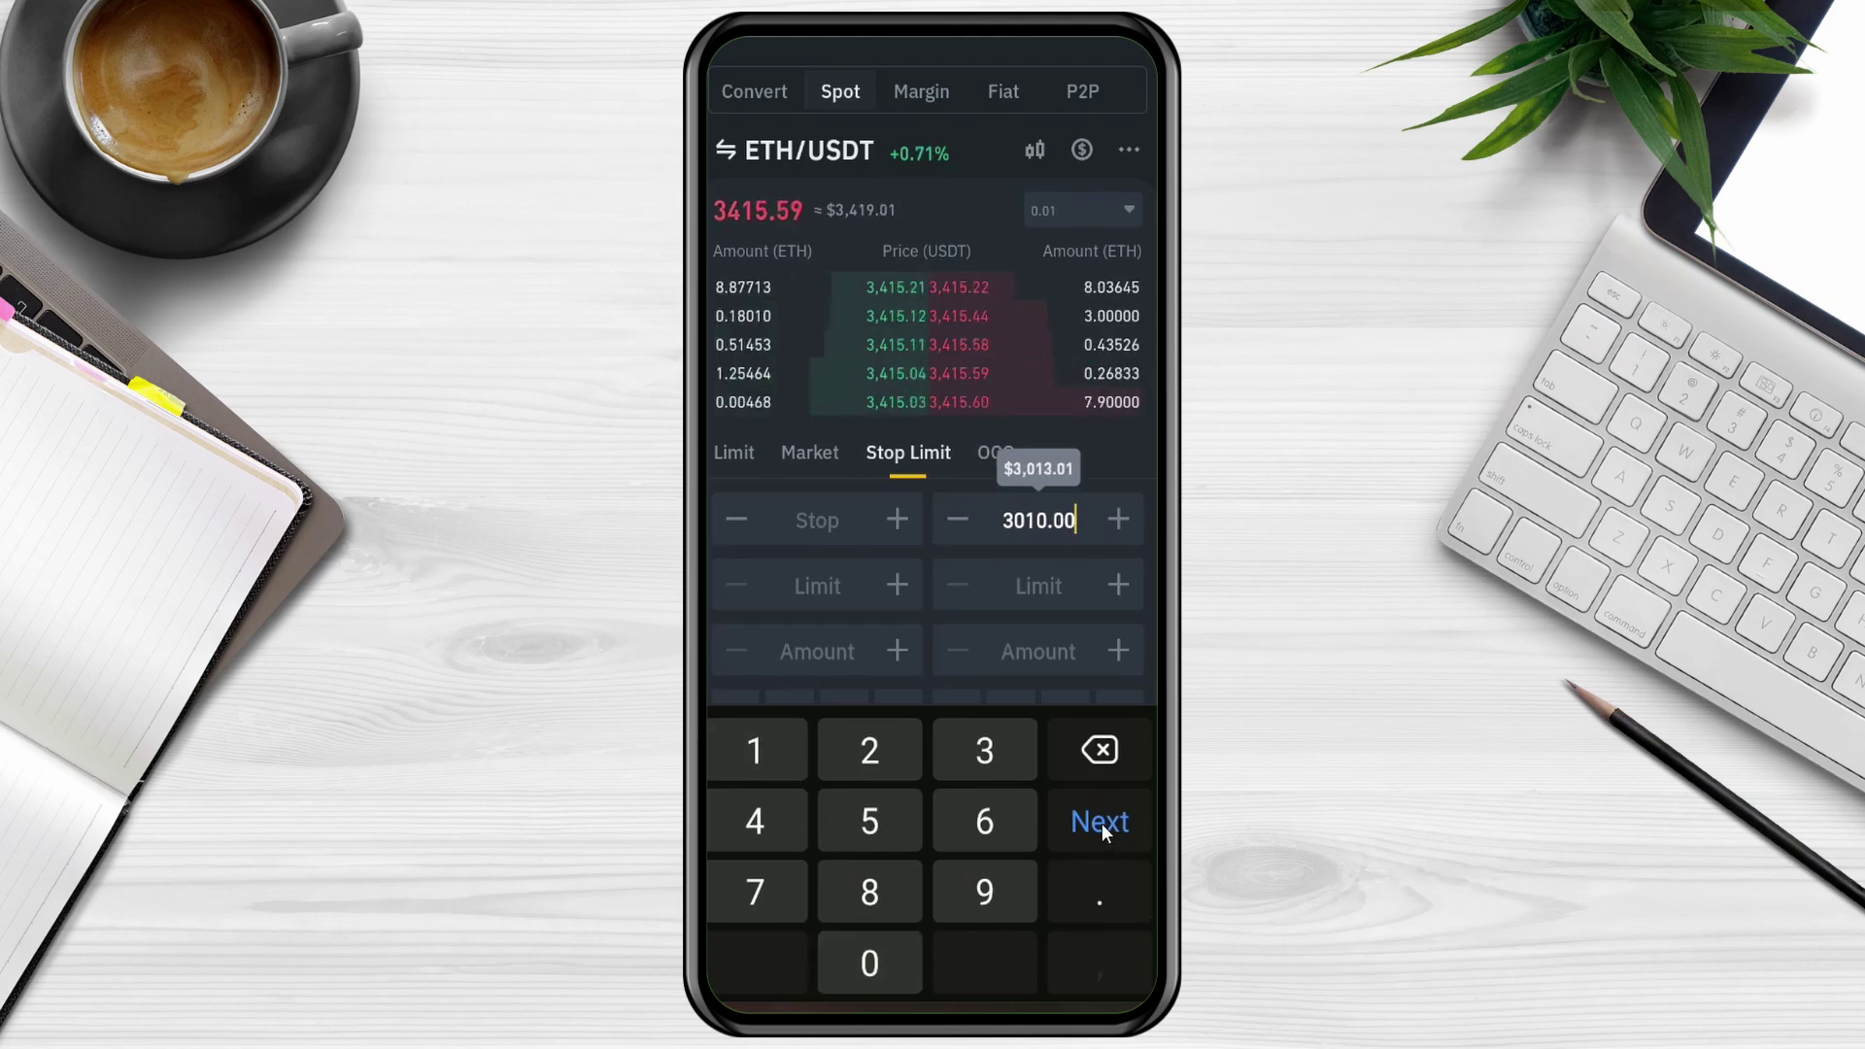
left_click(1102, 824)
Step: Set the limit price of the ETH sell order to 3000.00 USDT
left_click(1057, 596)
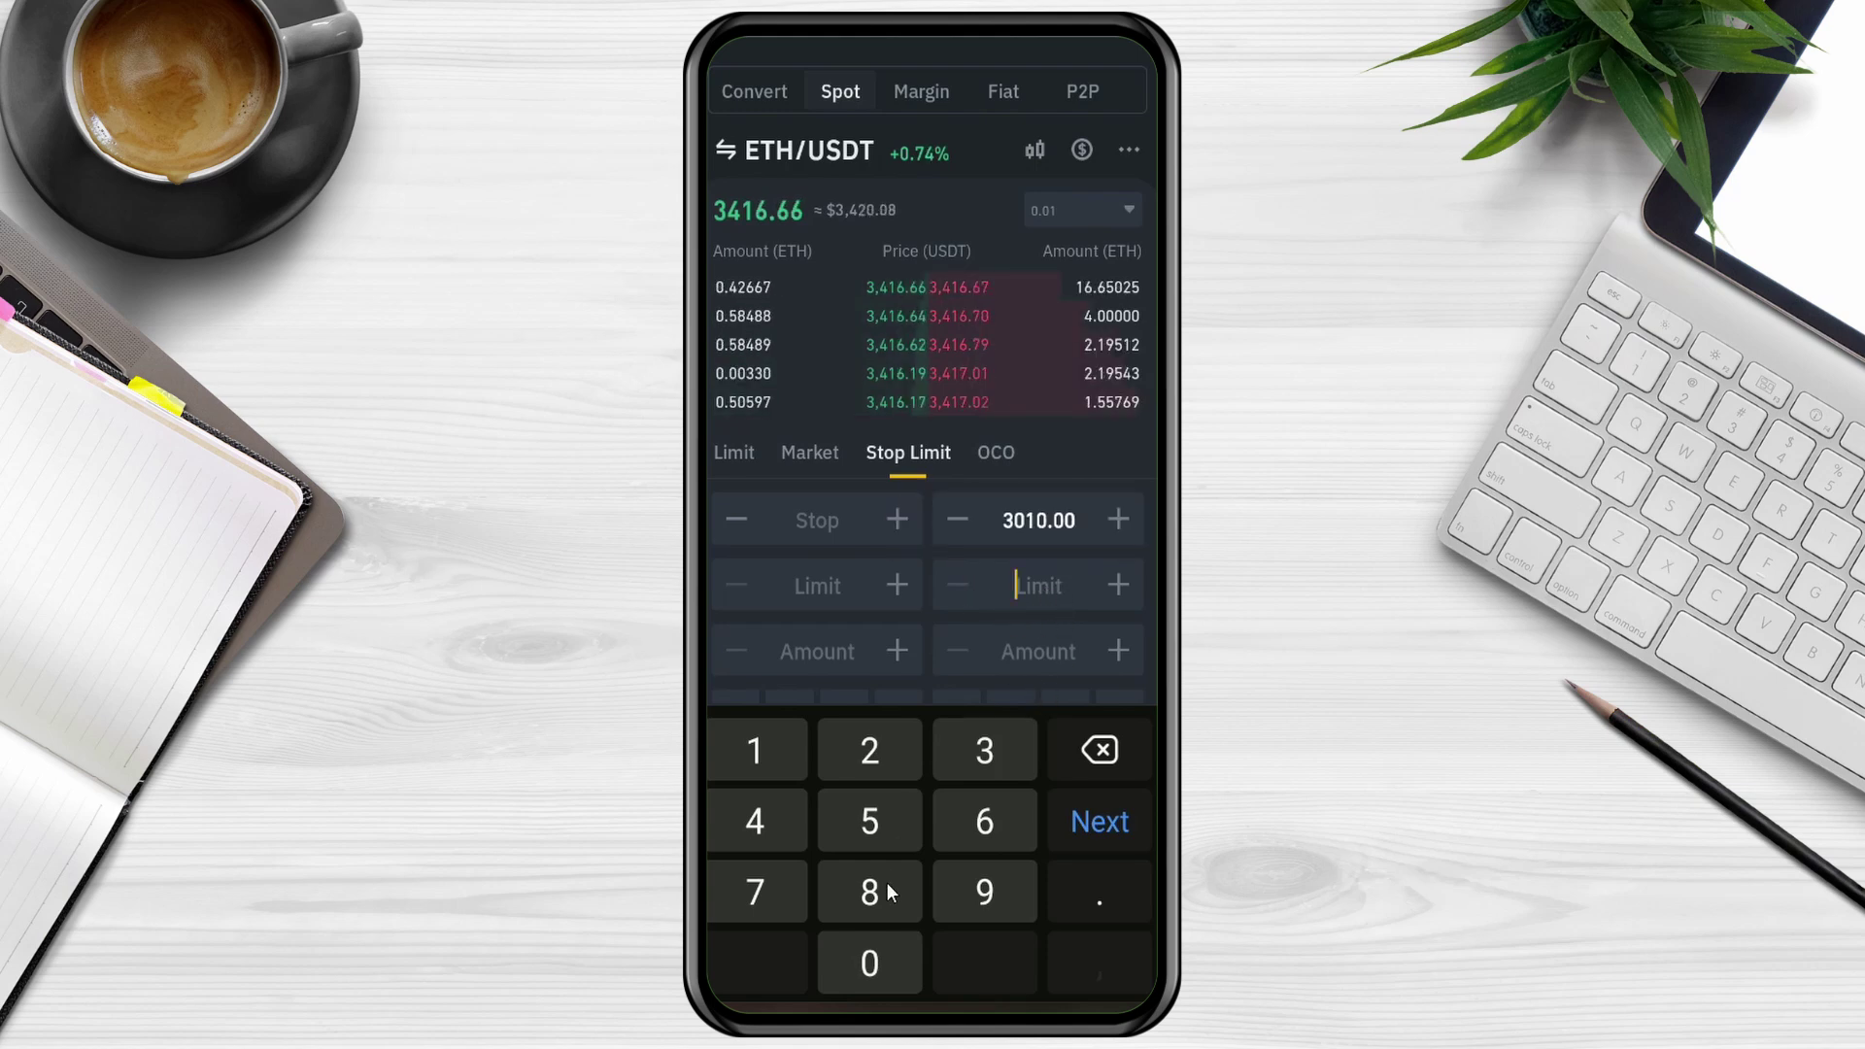
left_click(971, 748)
left_click(888, 953)
left_click(888, 953)
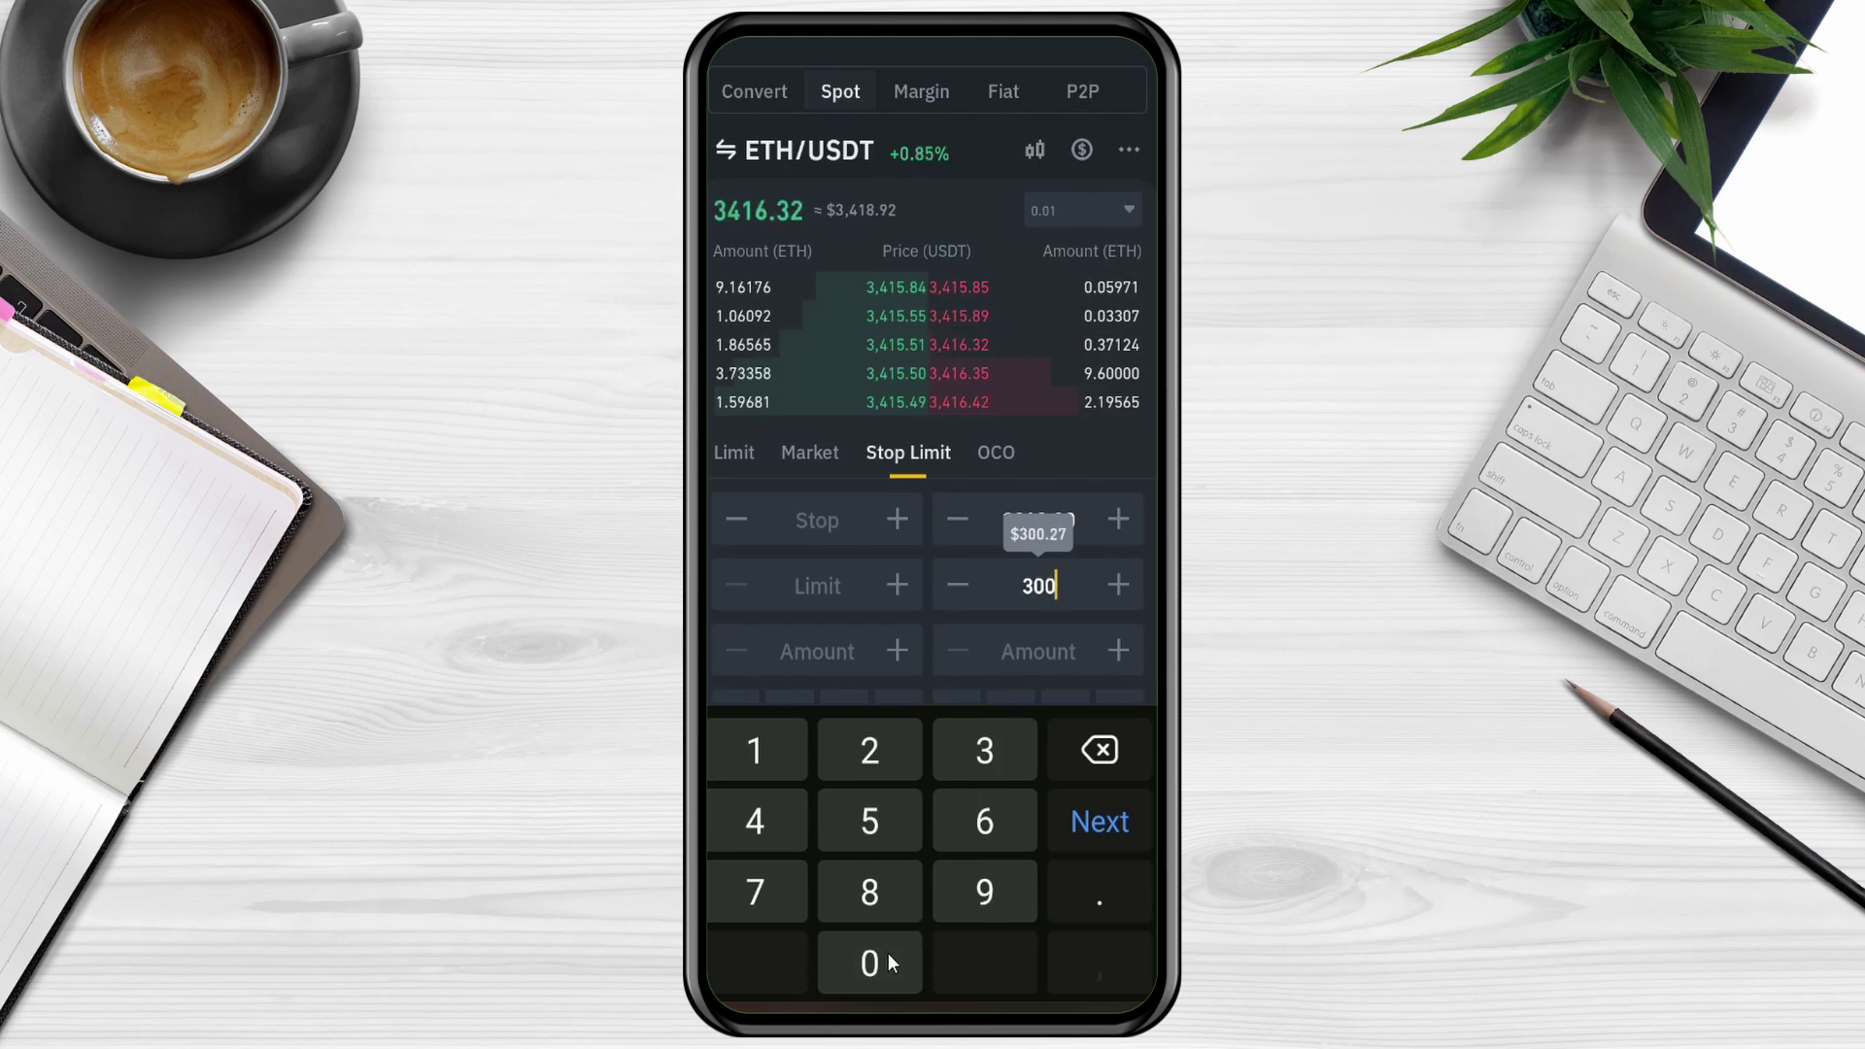
left_click(888, 953)
left_click(1086, 888)
left_click(875, 962)
left_click(875, 962)
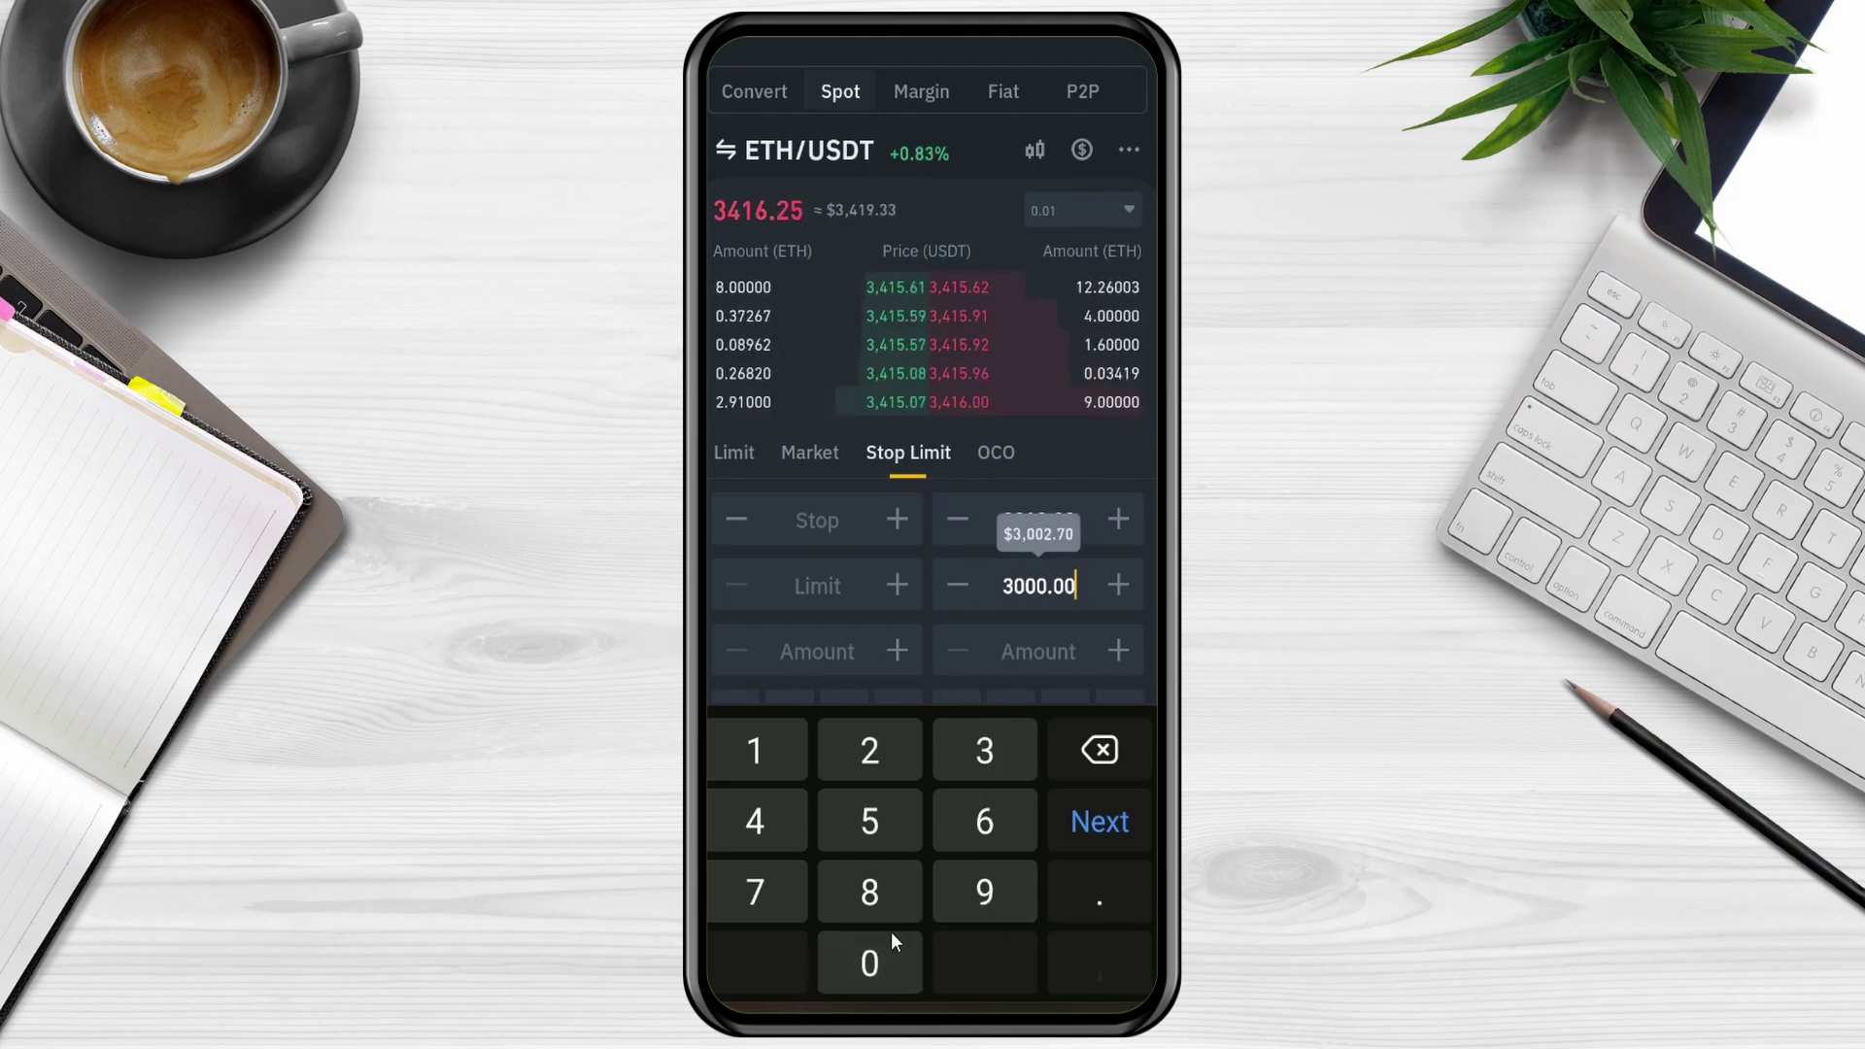
Step: Set the sell amount to 100% of the available ETH, then submit and confirm the stop-limit sell order
left_click(1041, 649)
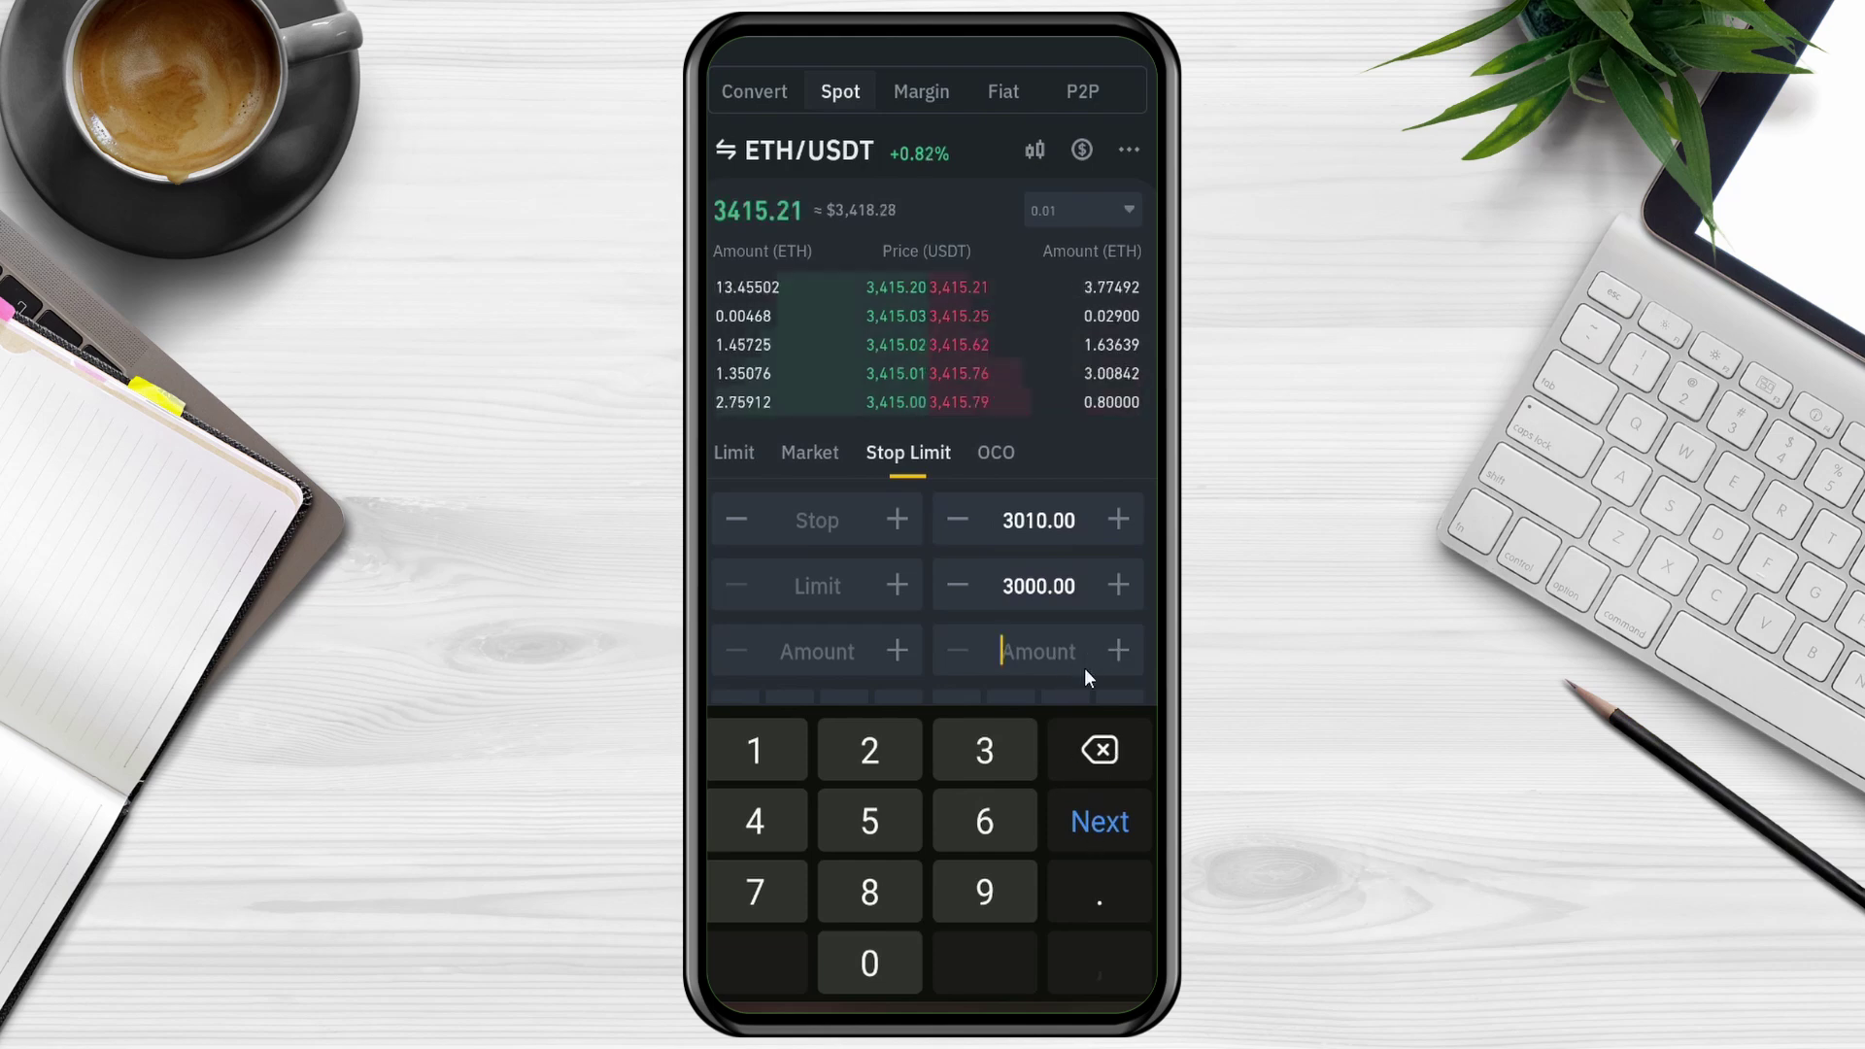
left_click(1071, 695)
left_click(1100, 822)
left_click(1107, 627)
left_click(1110, 824)
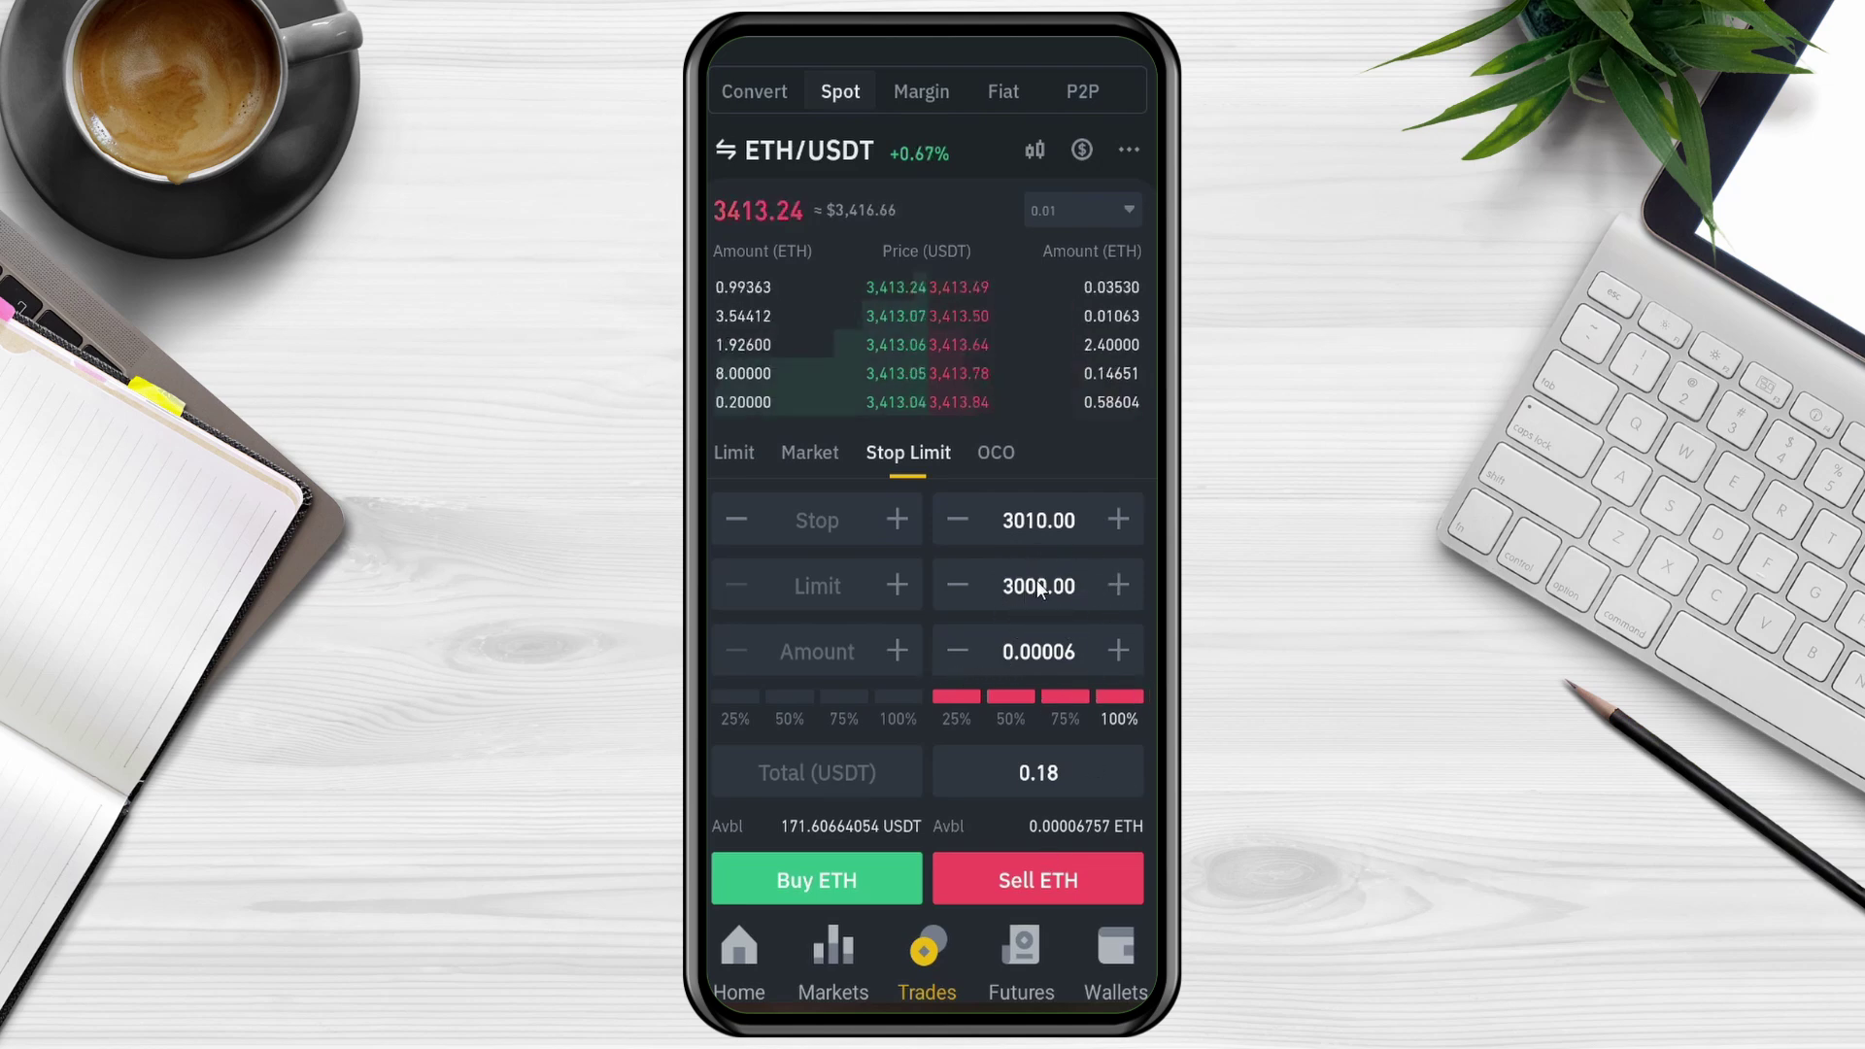
left_click(1055, 879)
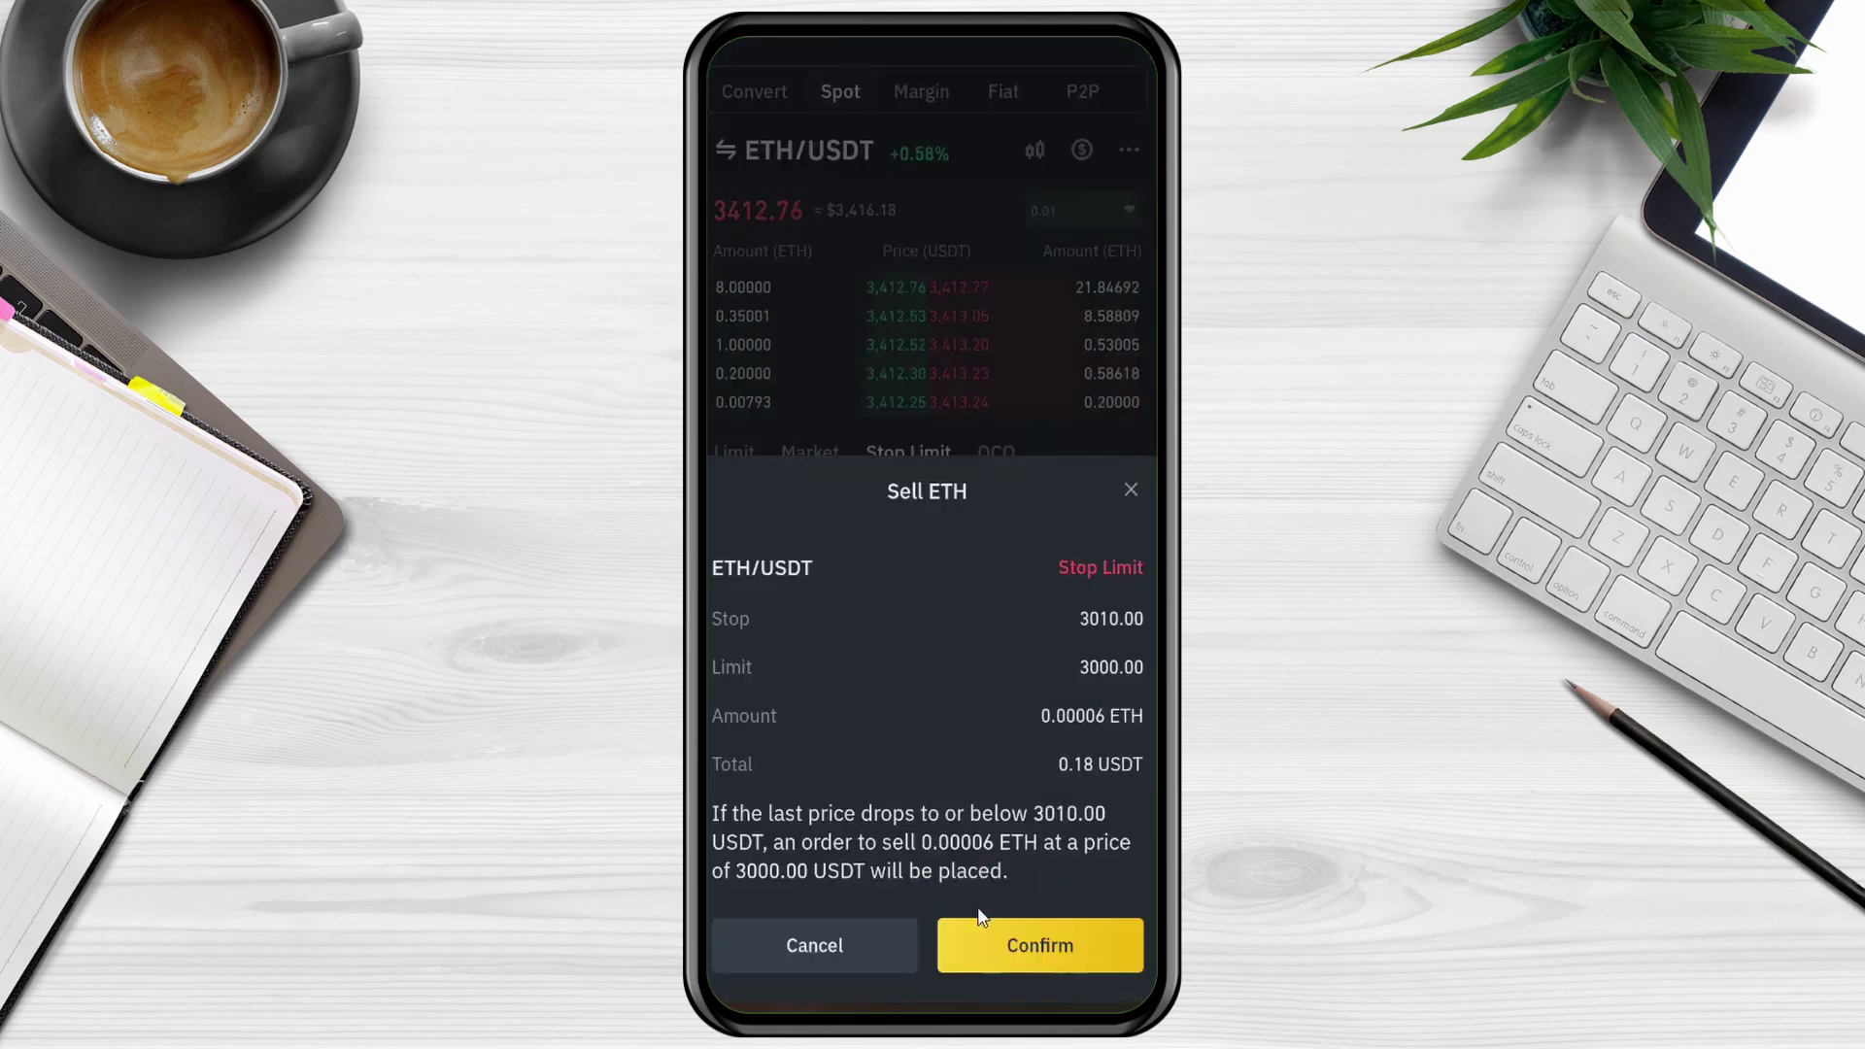
left_click(1056, 948)
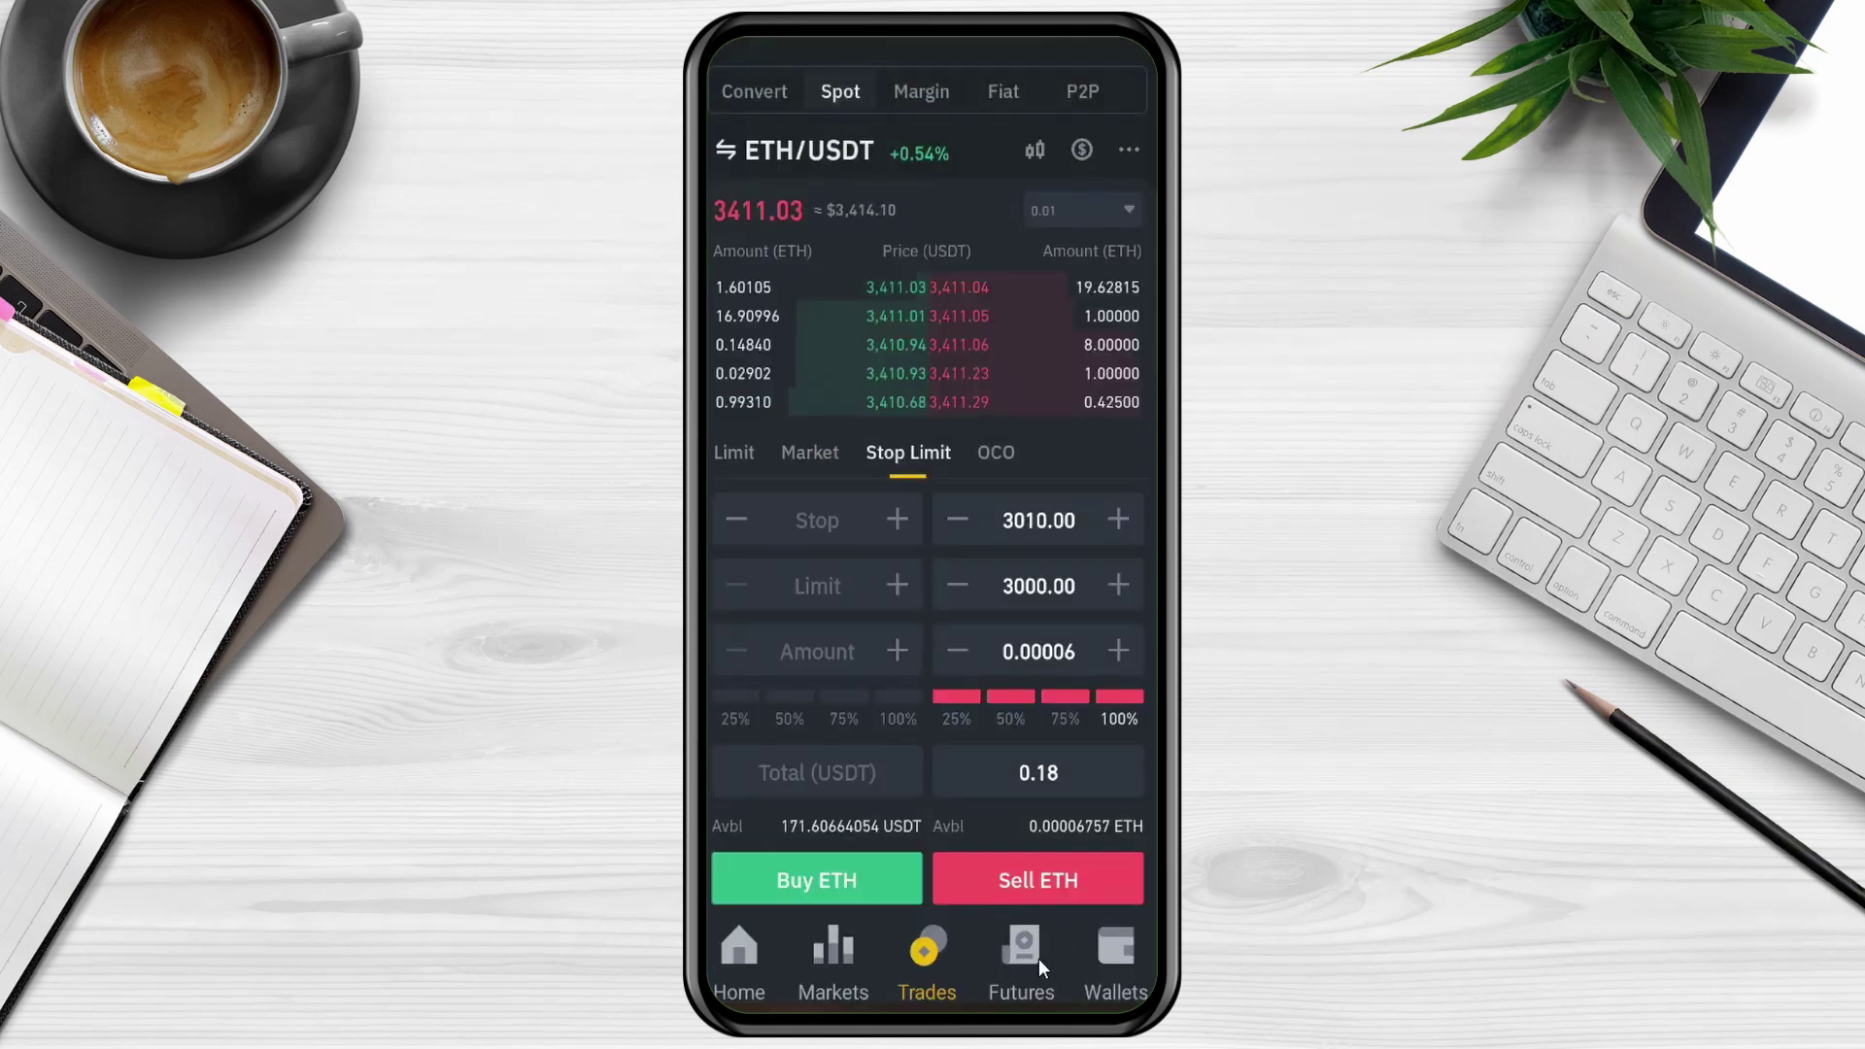
Step: View the BTCUSDT perpetual futures page, and return to spot trading to open the Convert page
left_click(1023, 953)
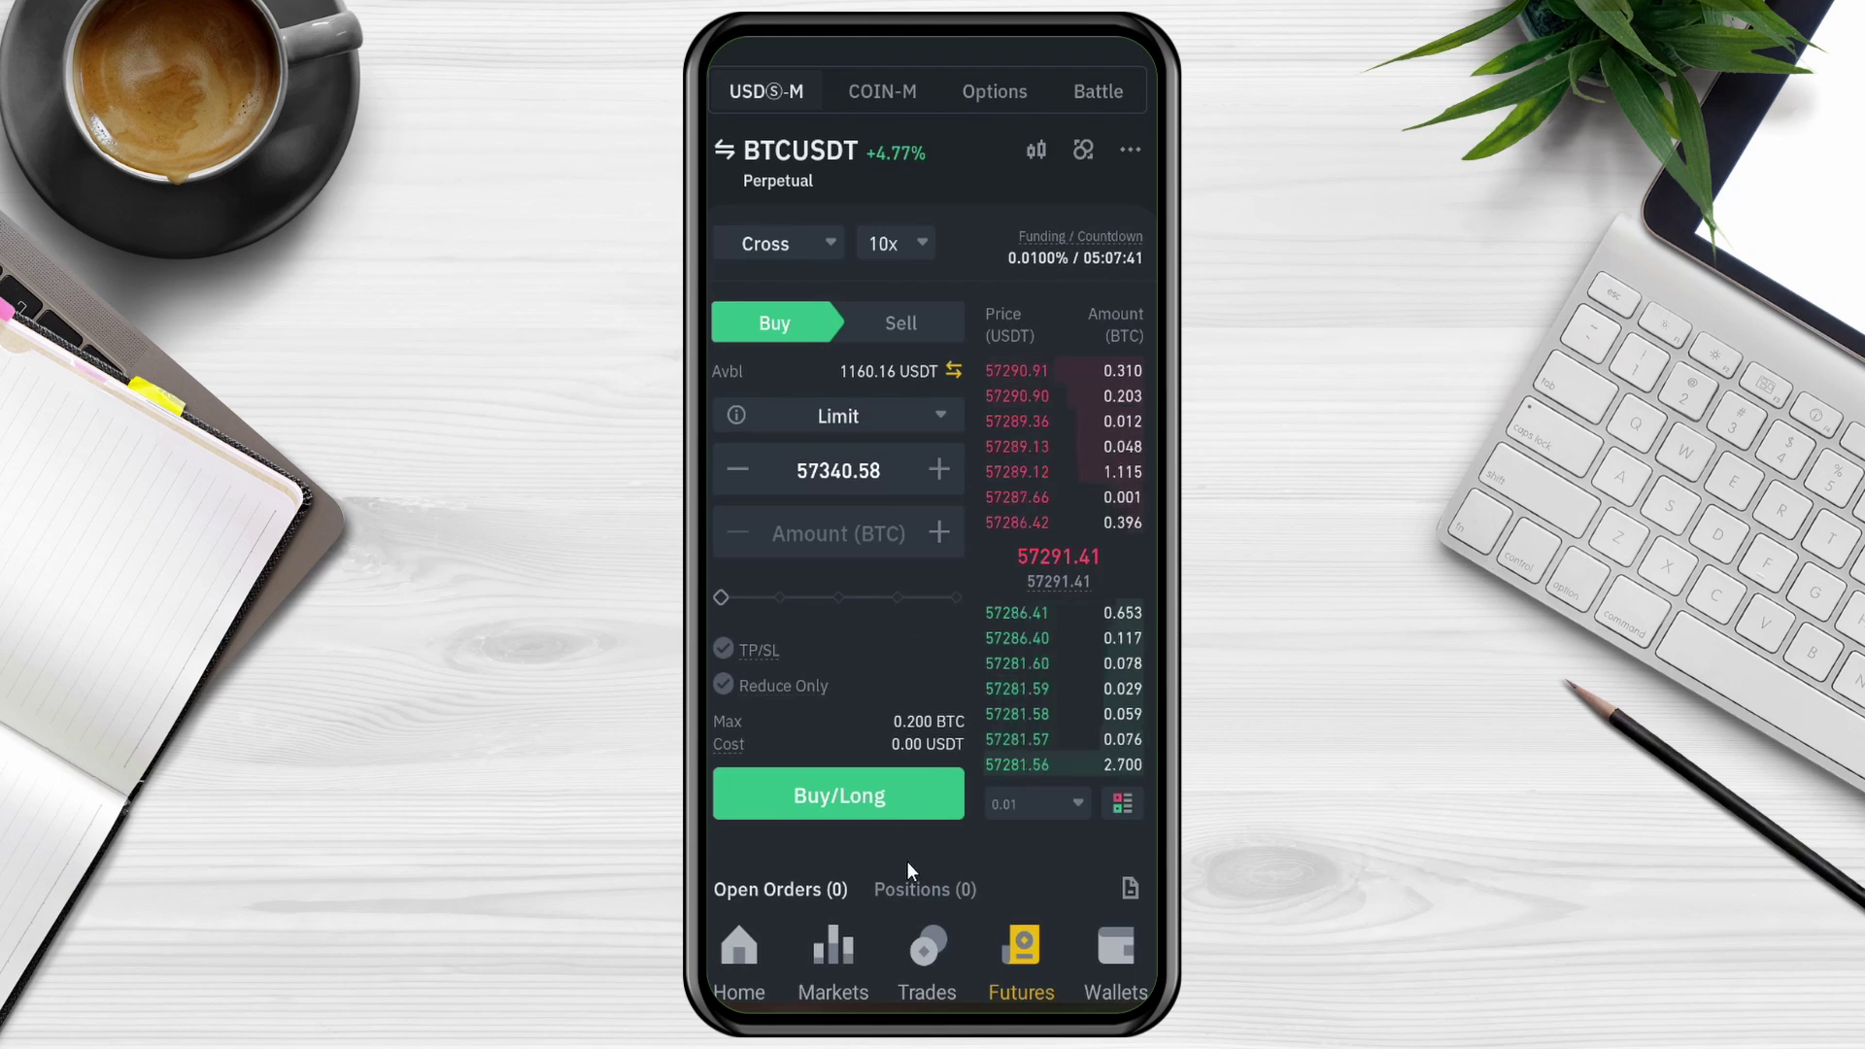
left_click(892, 934)
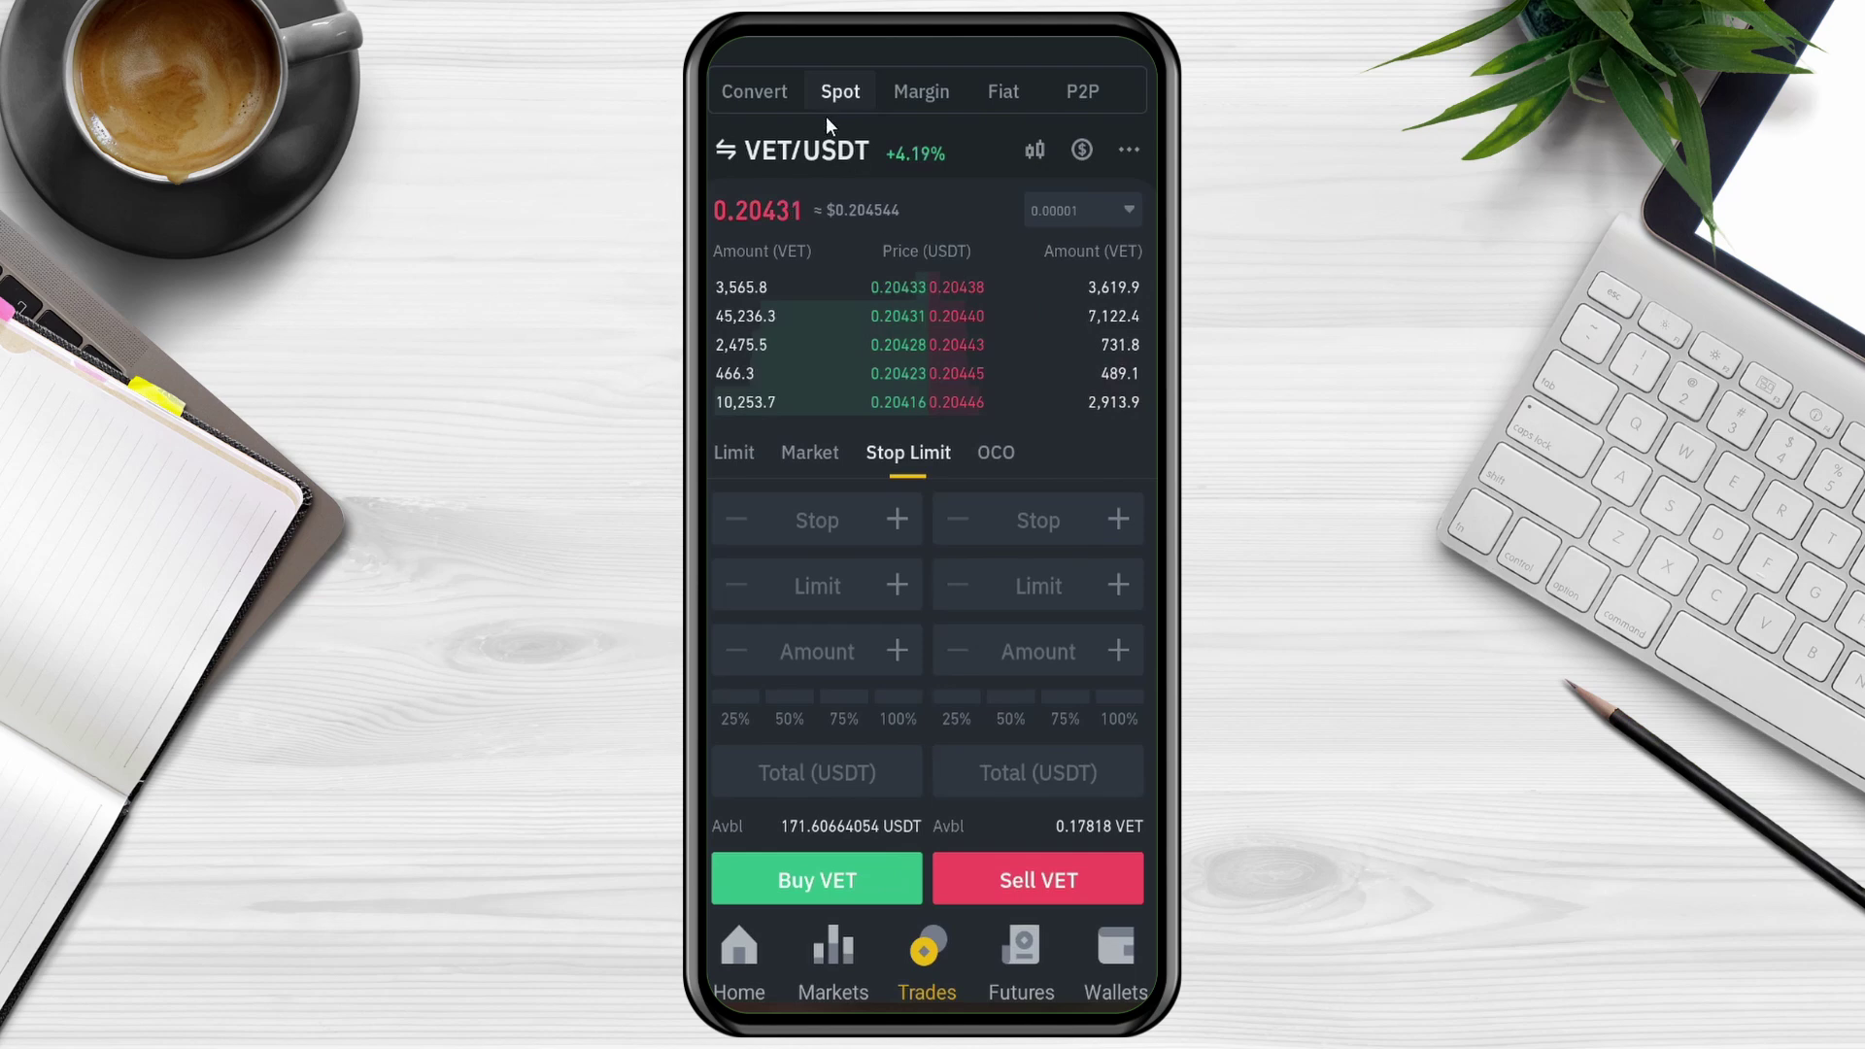
left_click(766, 90)
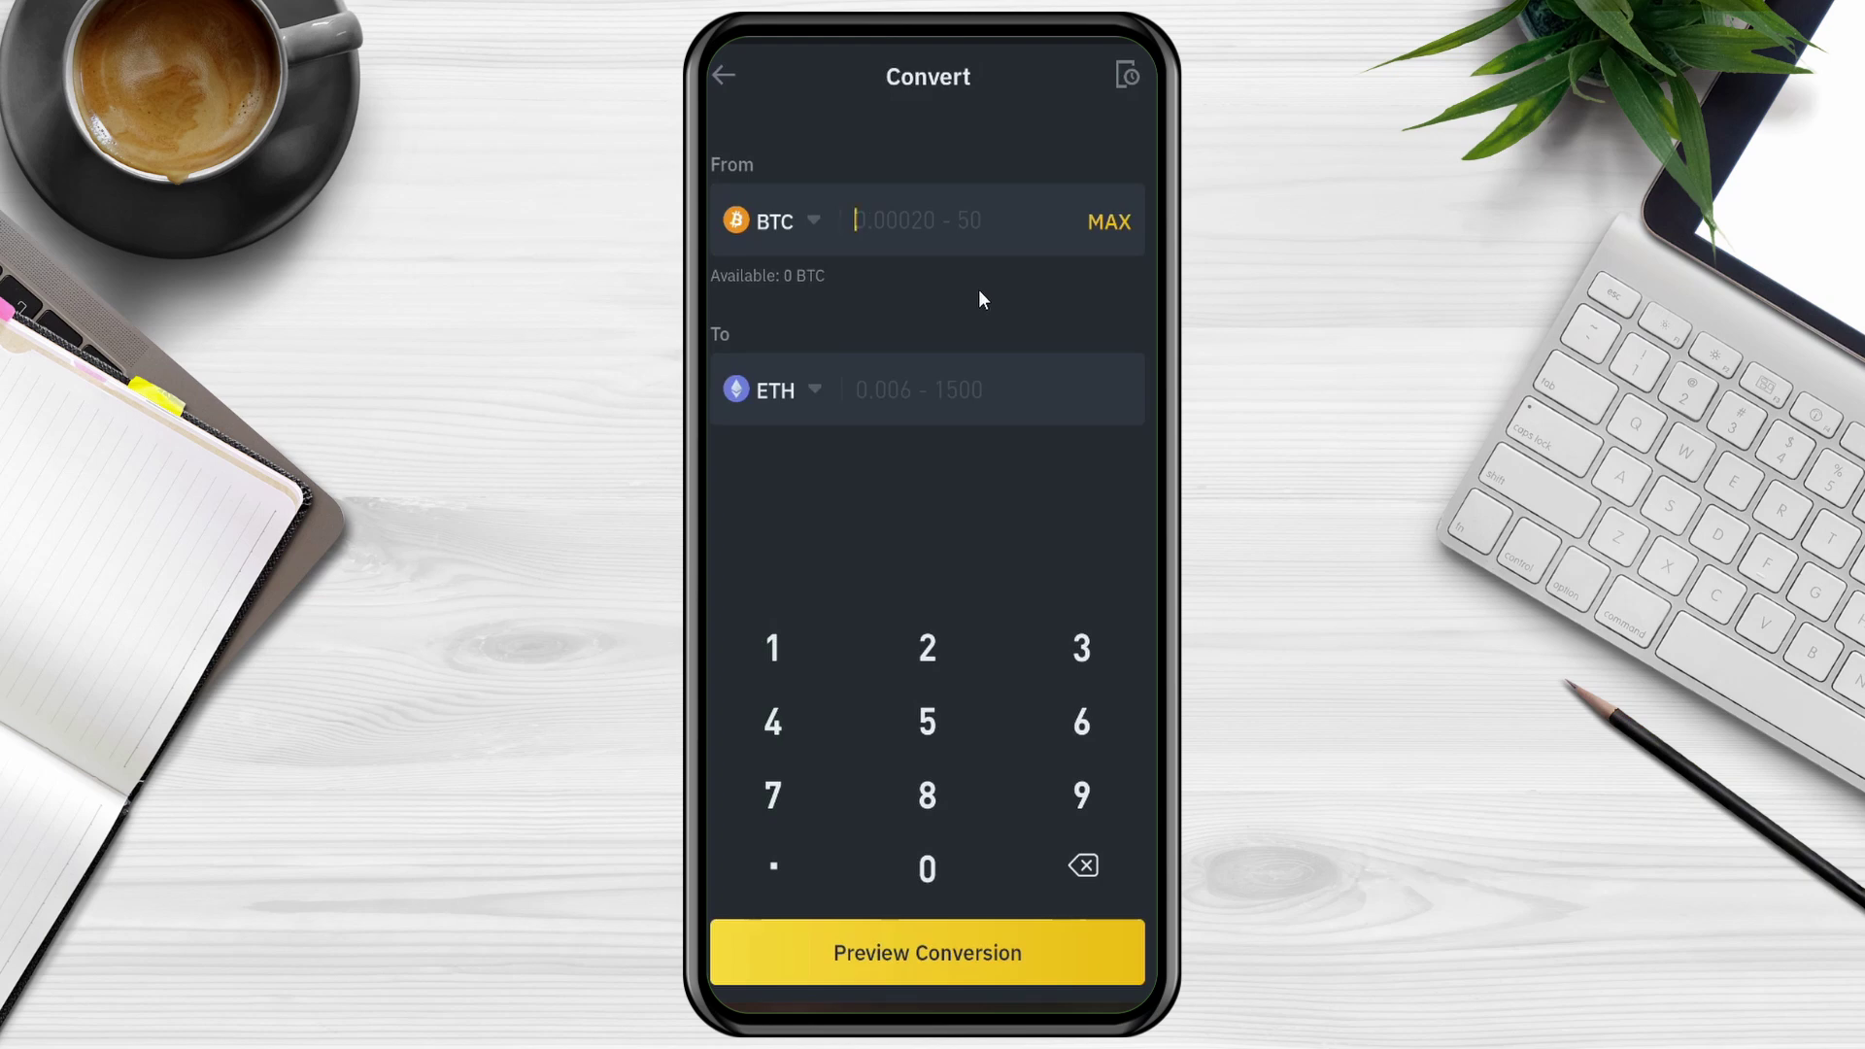
Step: Set the conversion pair from USDT to BNB, searching for each coin, and confirm the selection
left_click(806, 219)
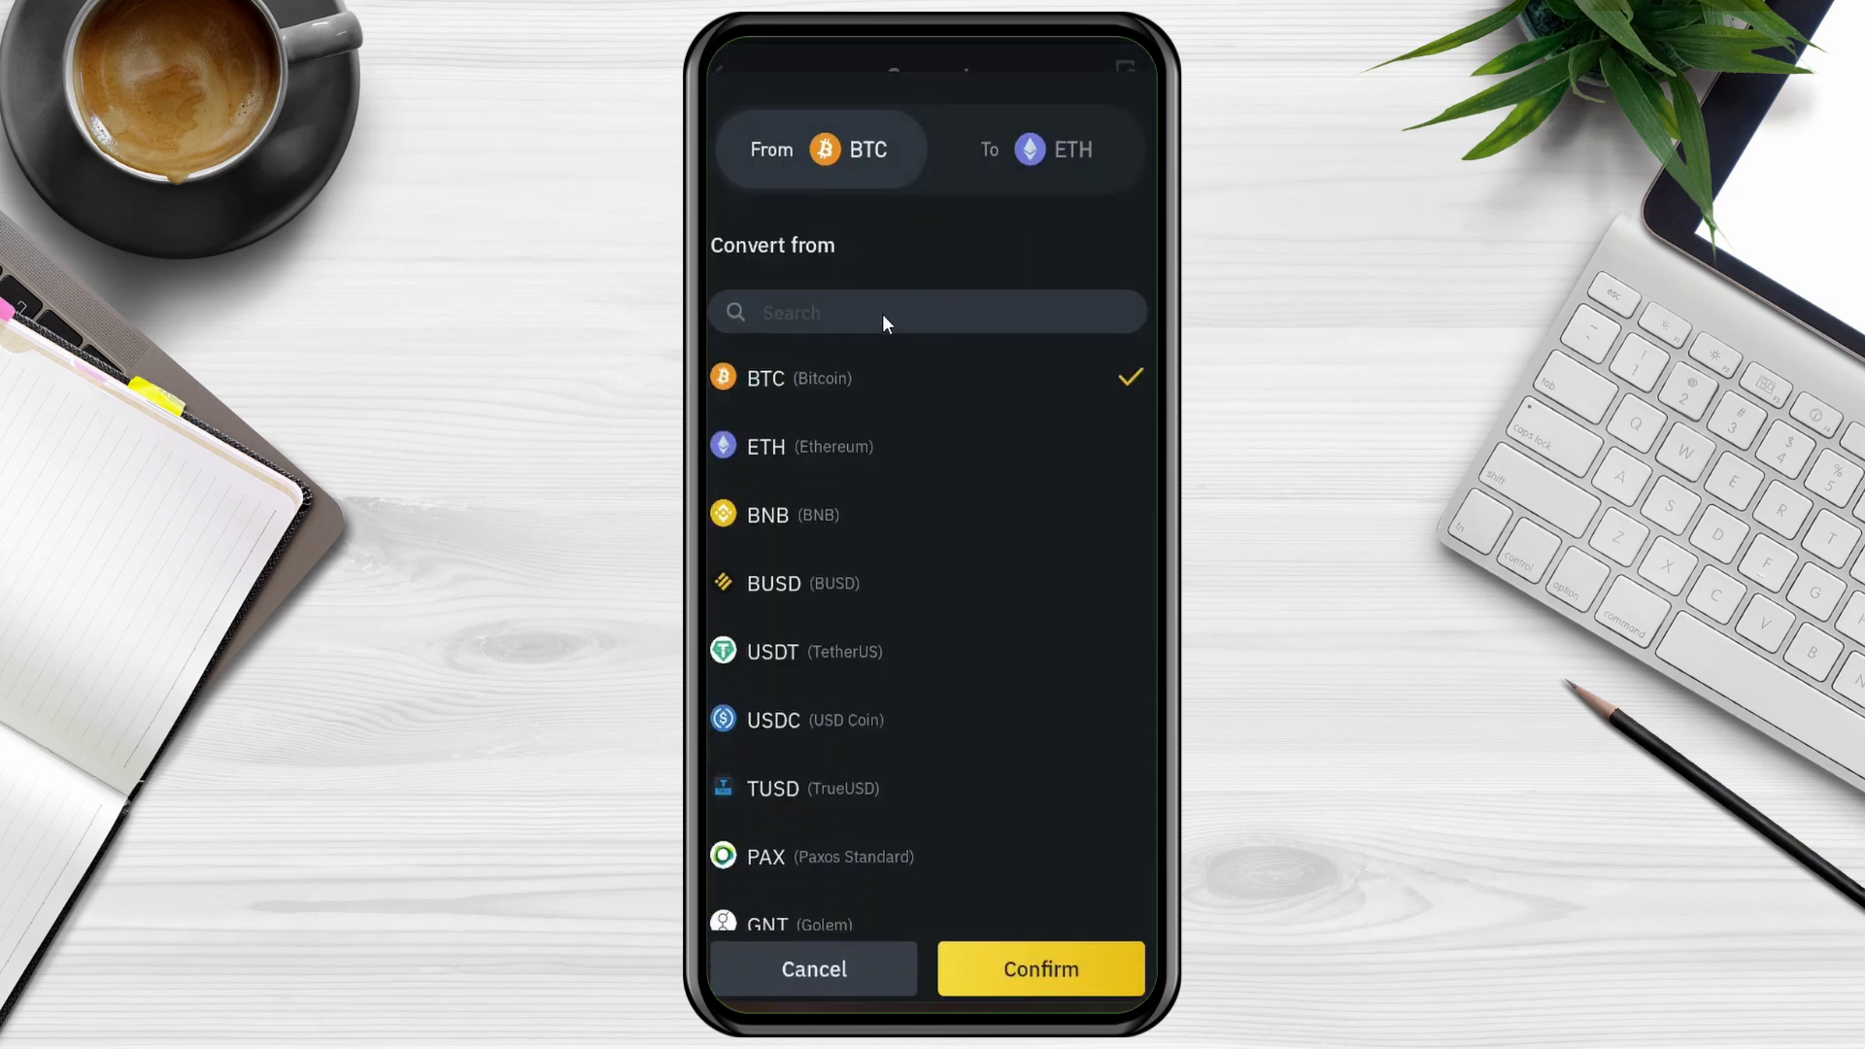
left_click(878, 313)
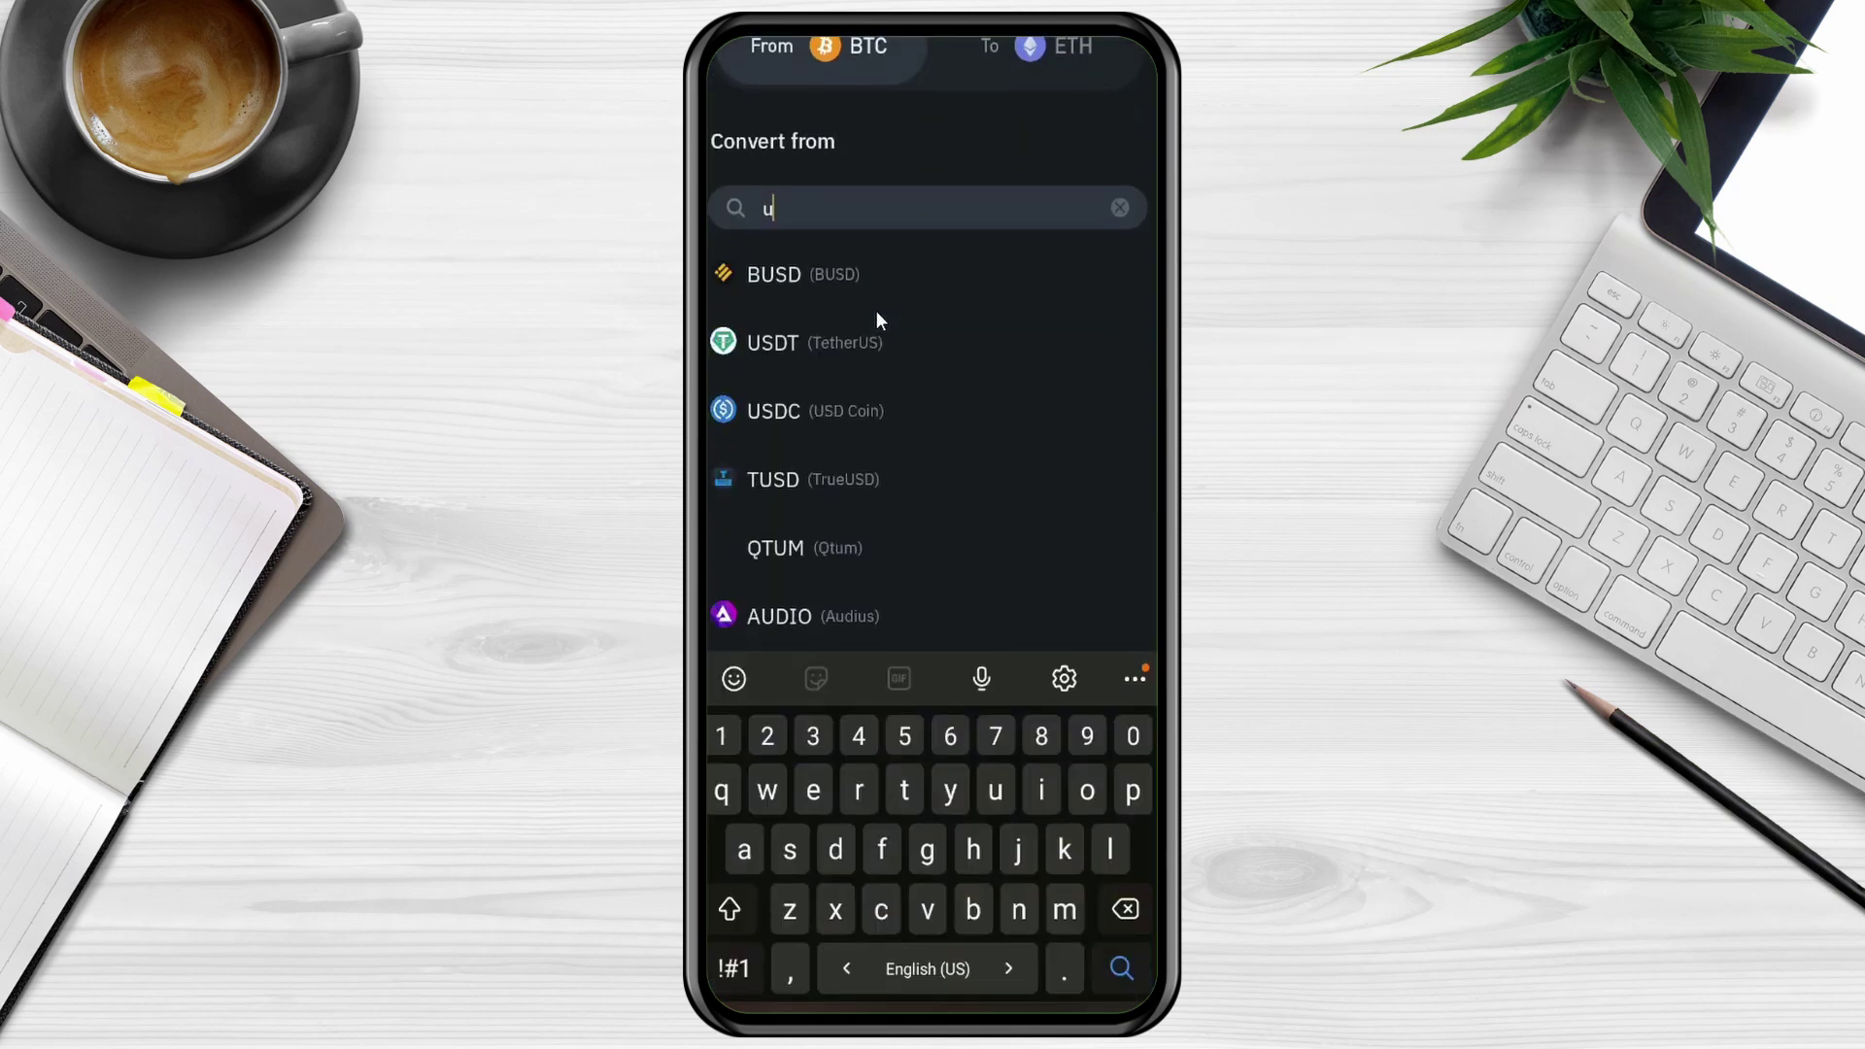
type("usdt")
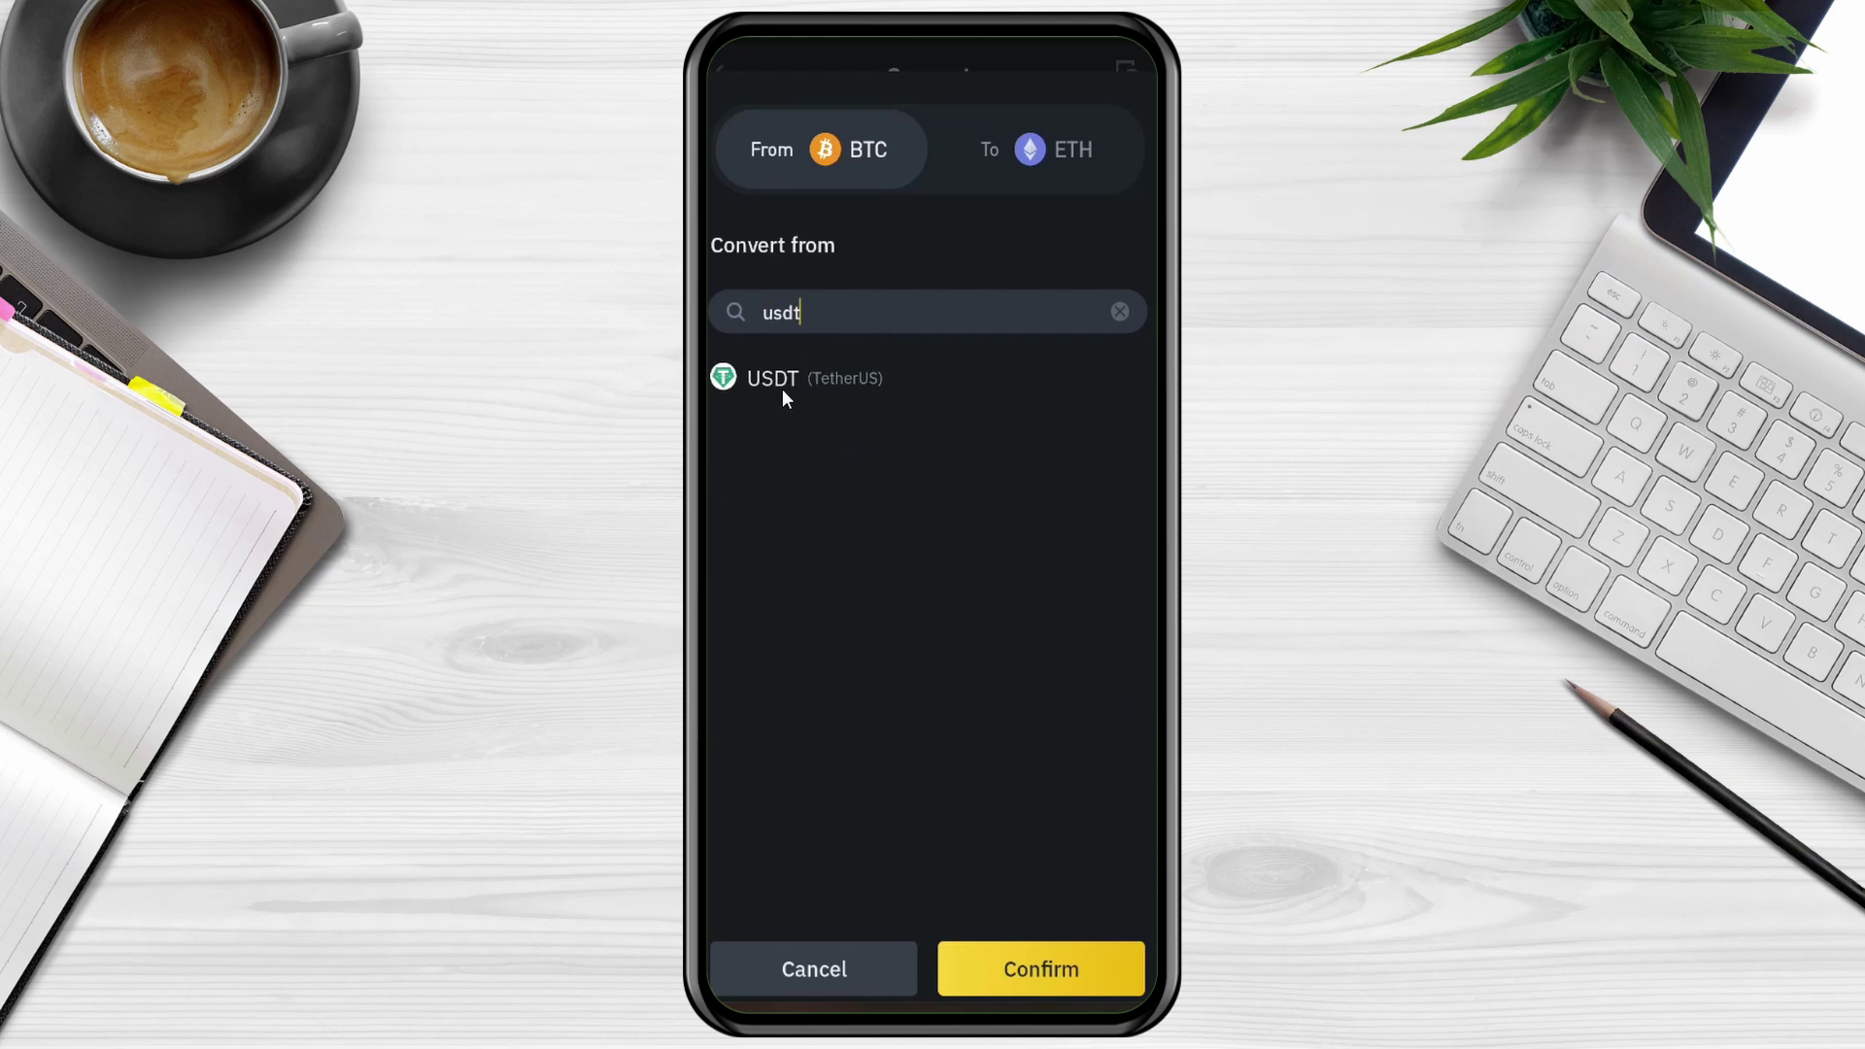
left_click(784, 388)
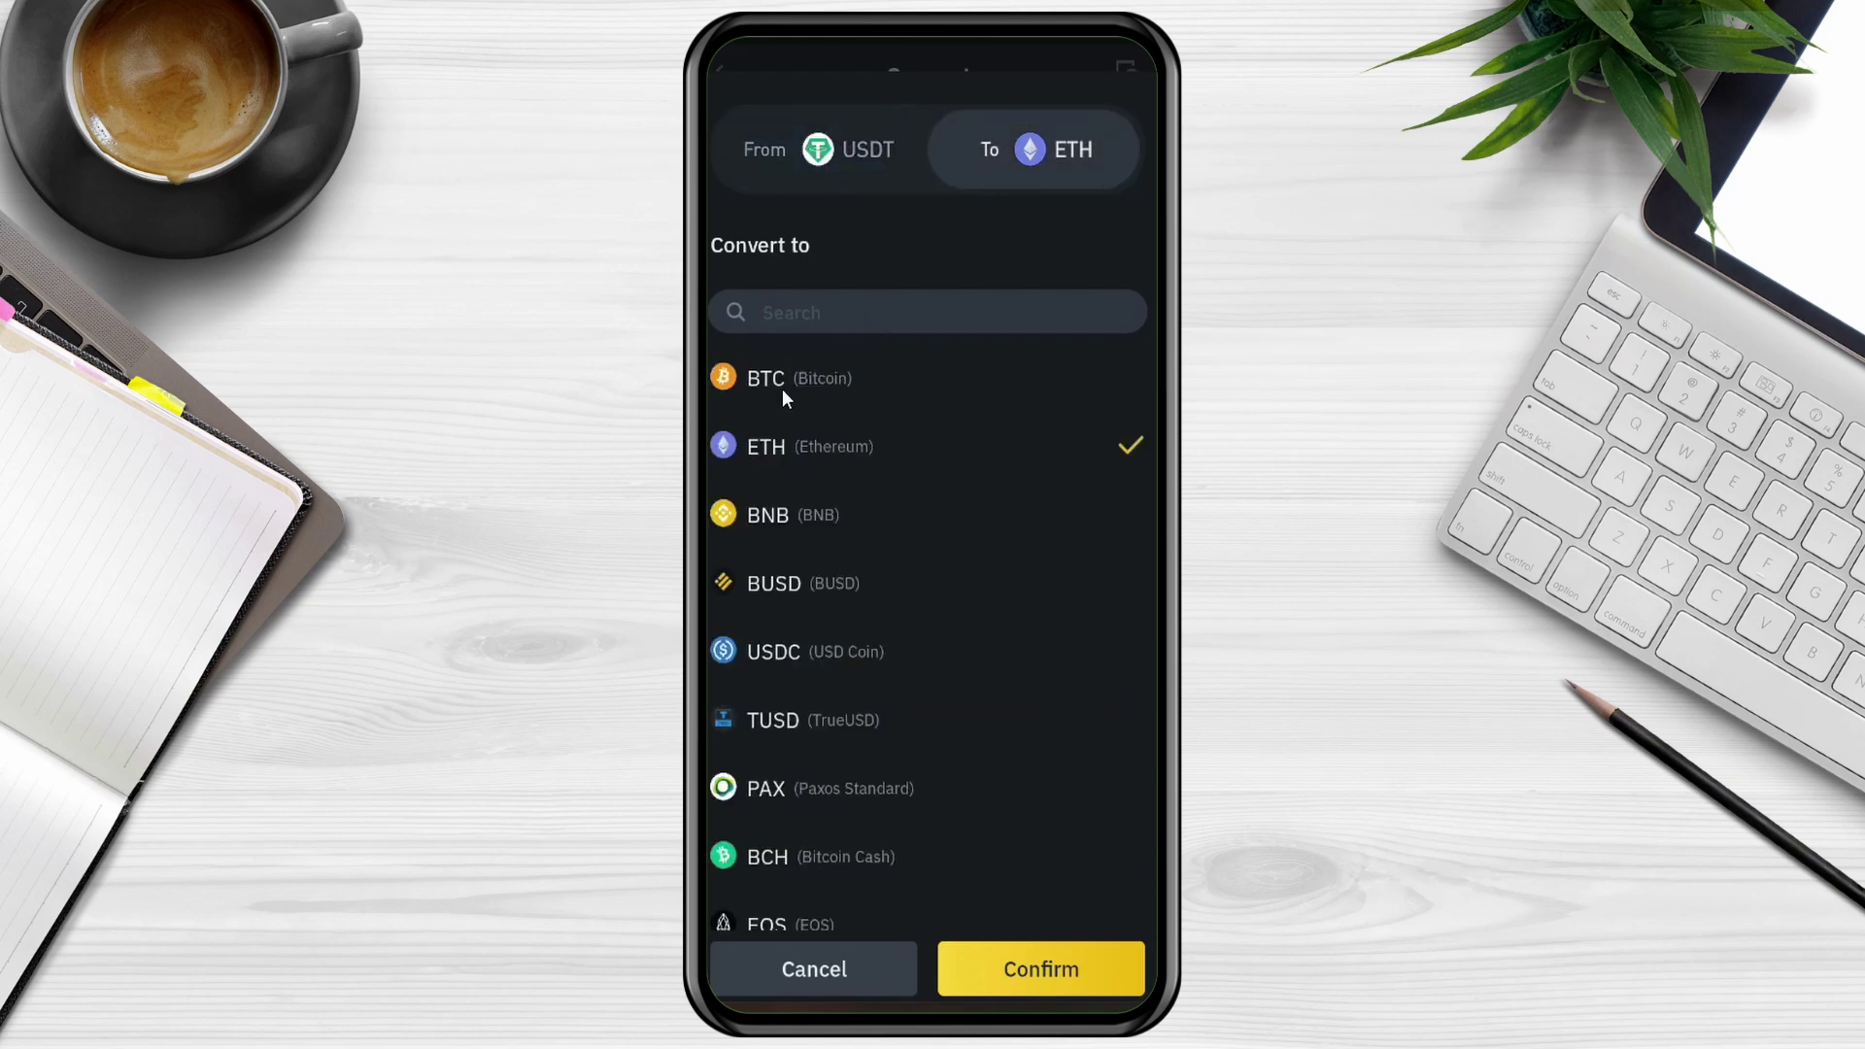
left_click(798, 309)
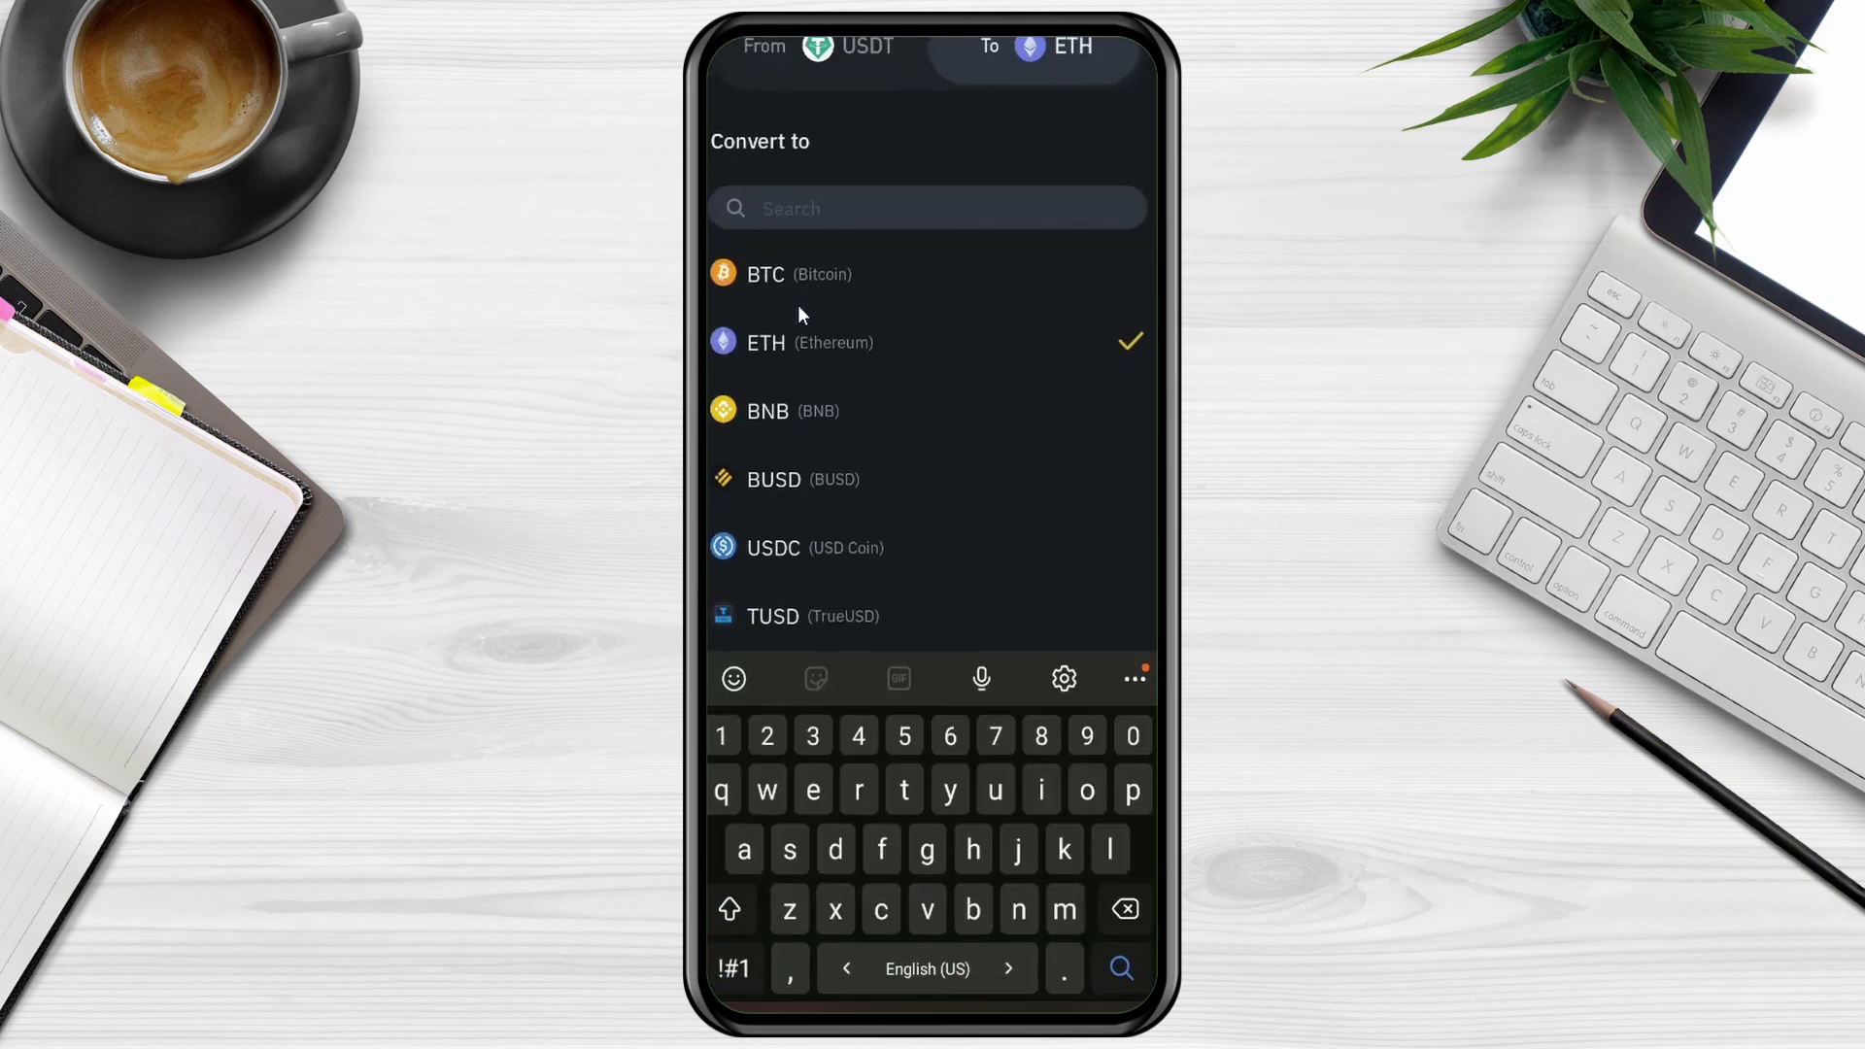
type("bnb")
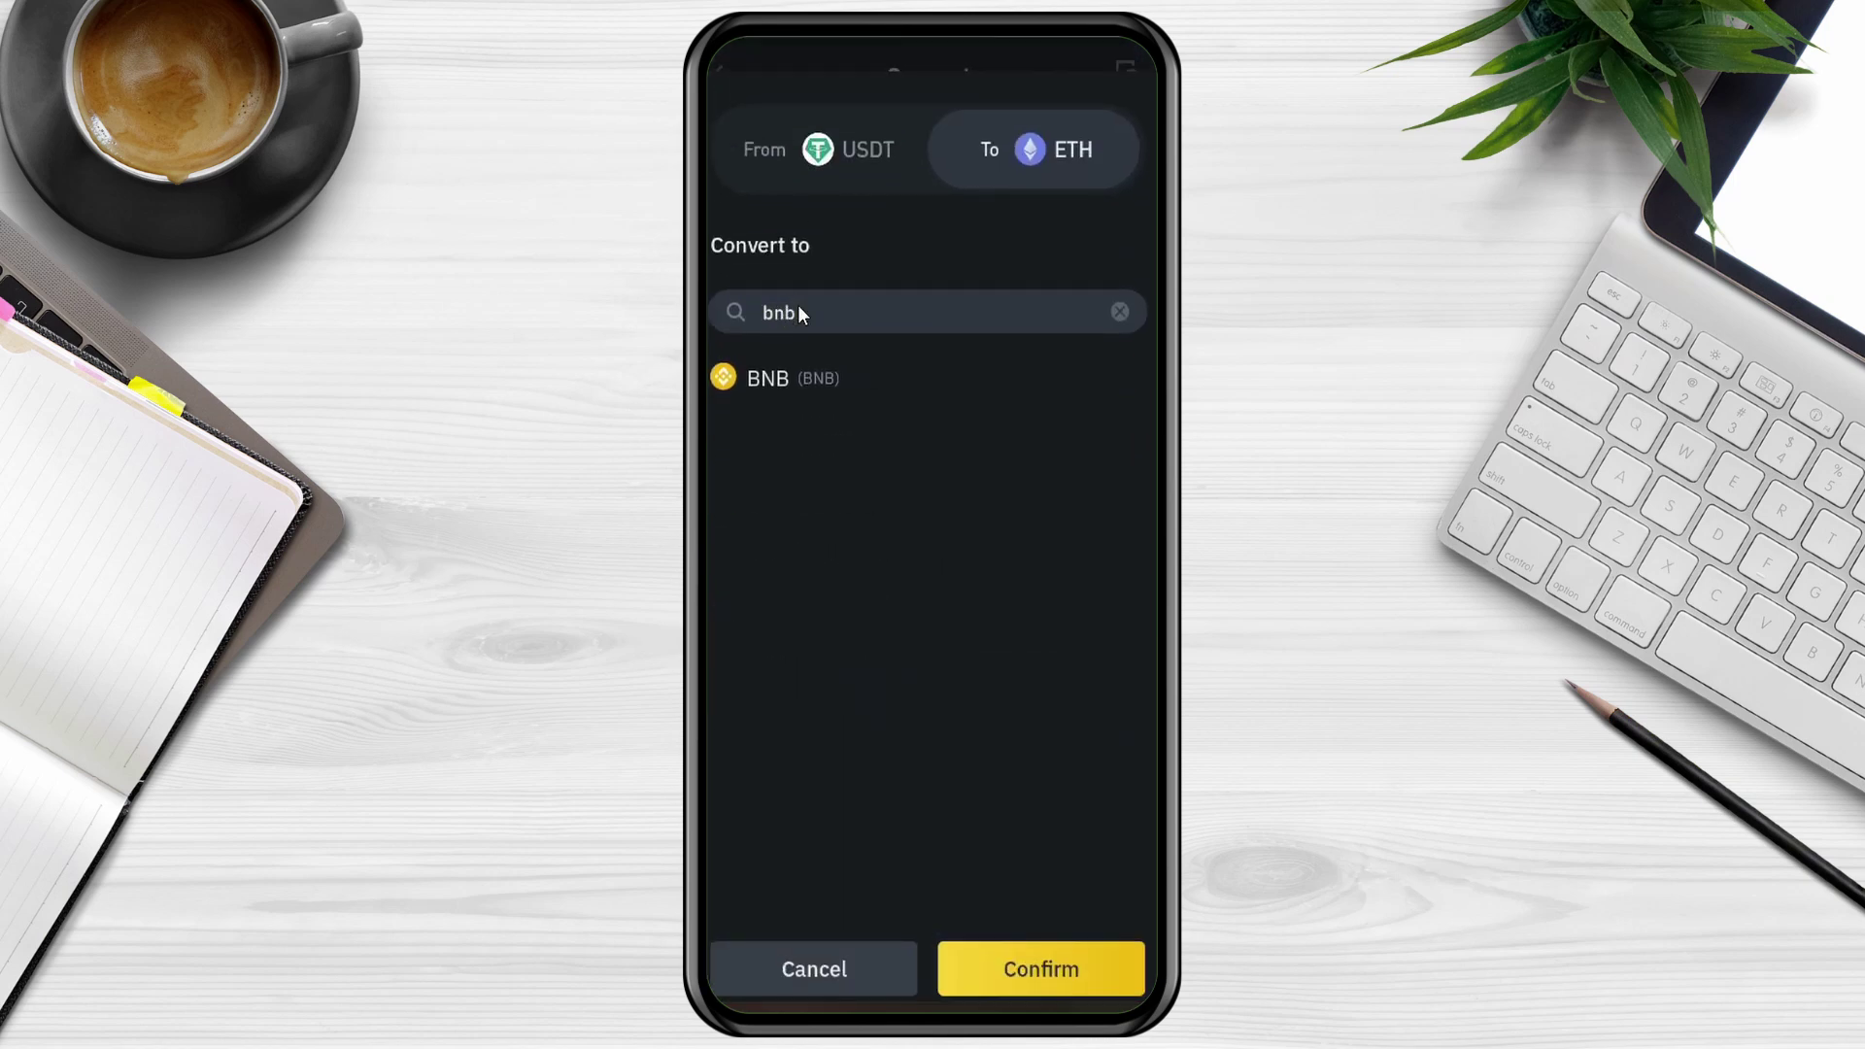
left_click(737, 377)
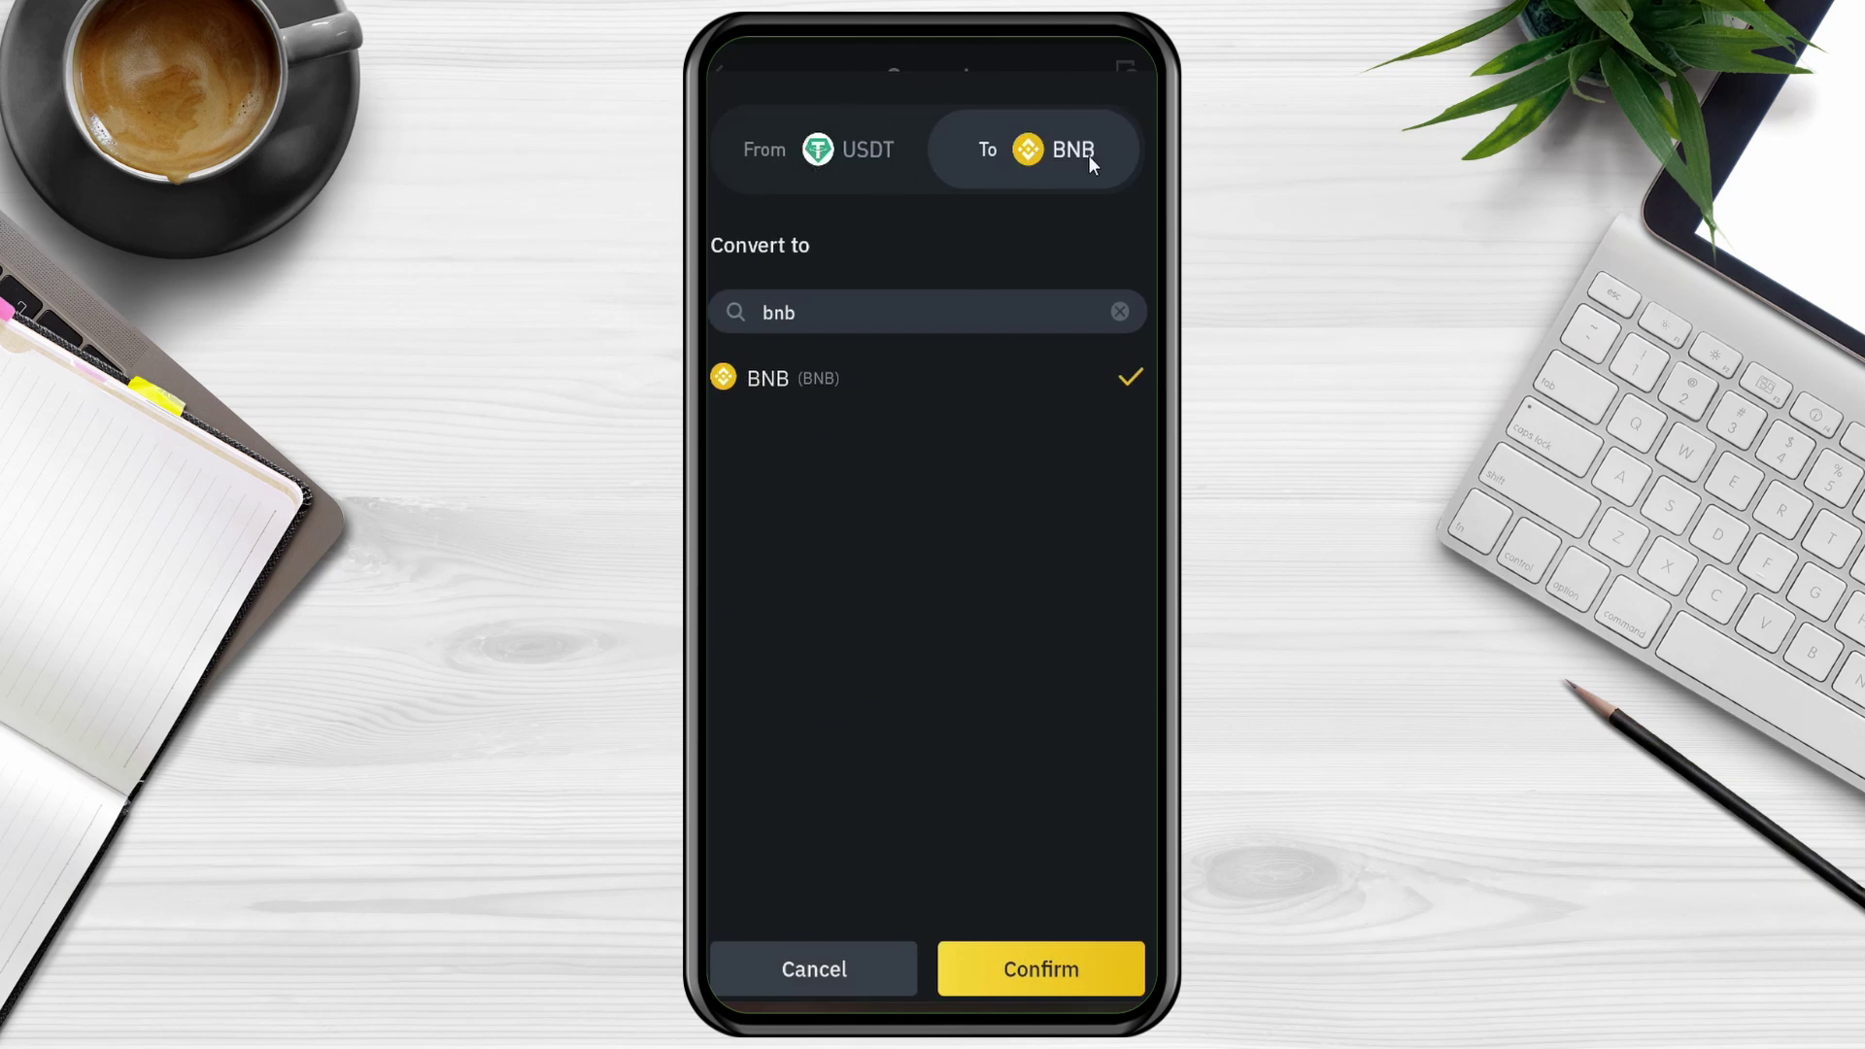
left_click(1044, 955)
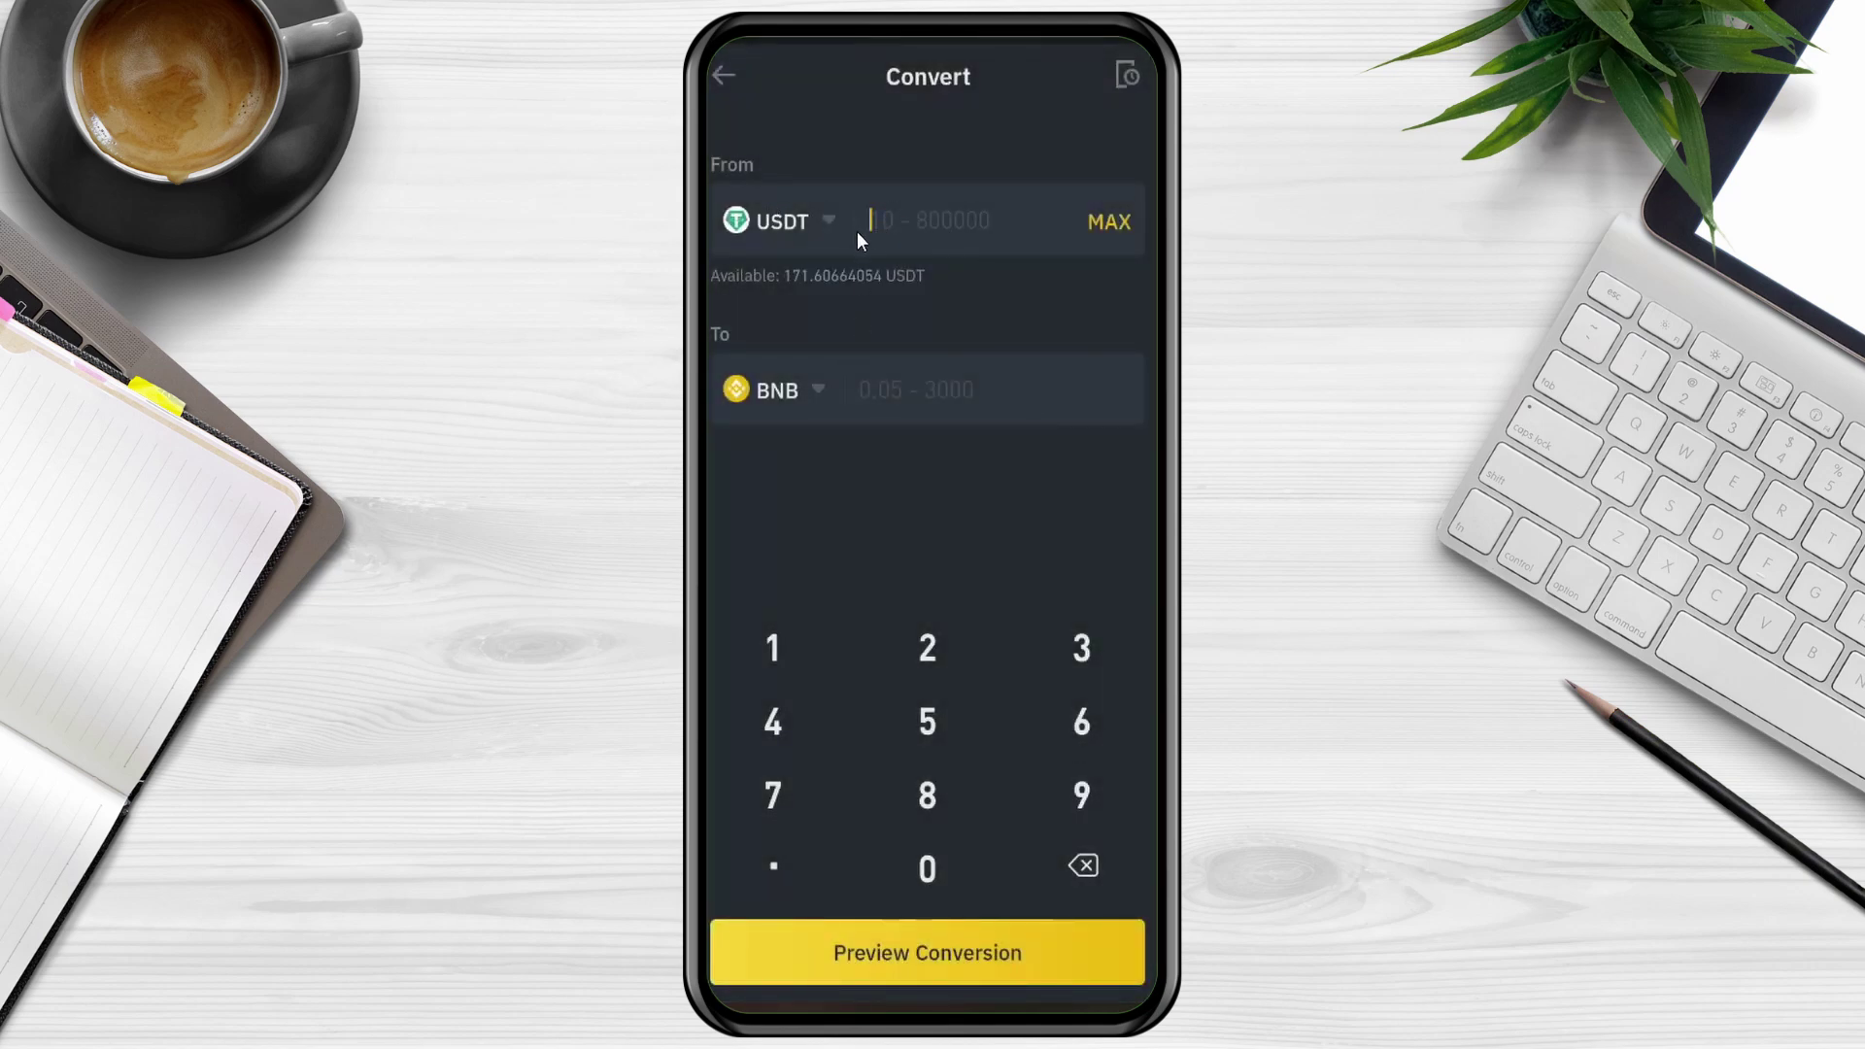
left_click(888, 218)
type("100.00")
left_click(950, 955)
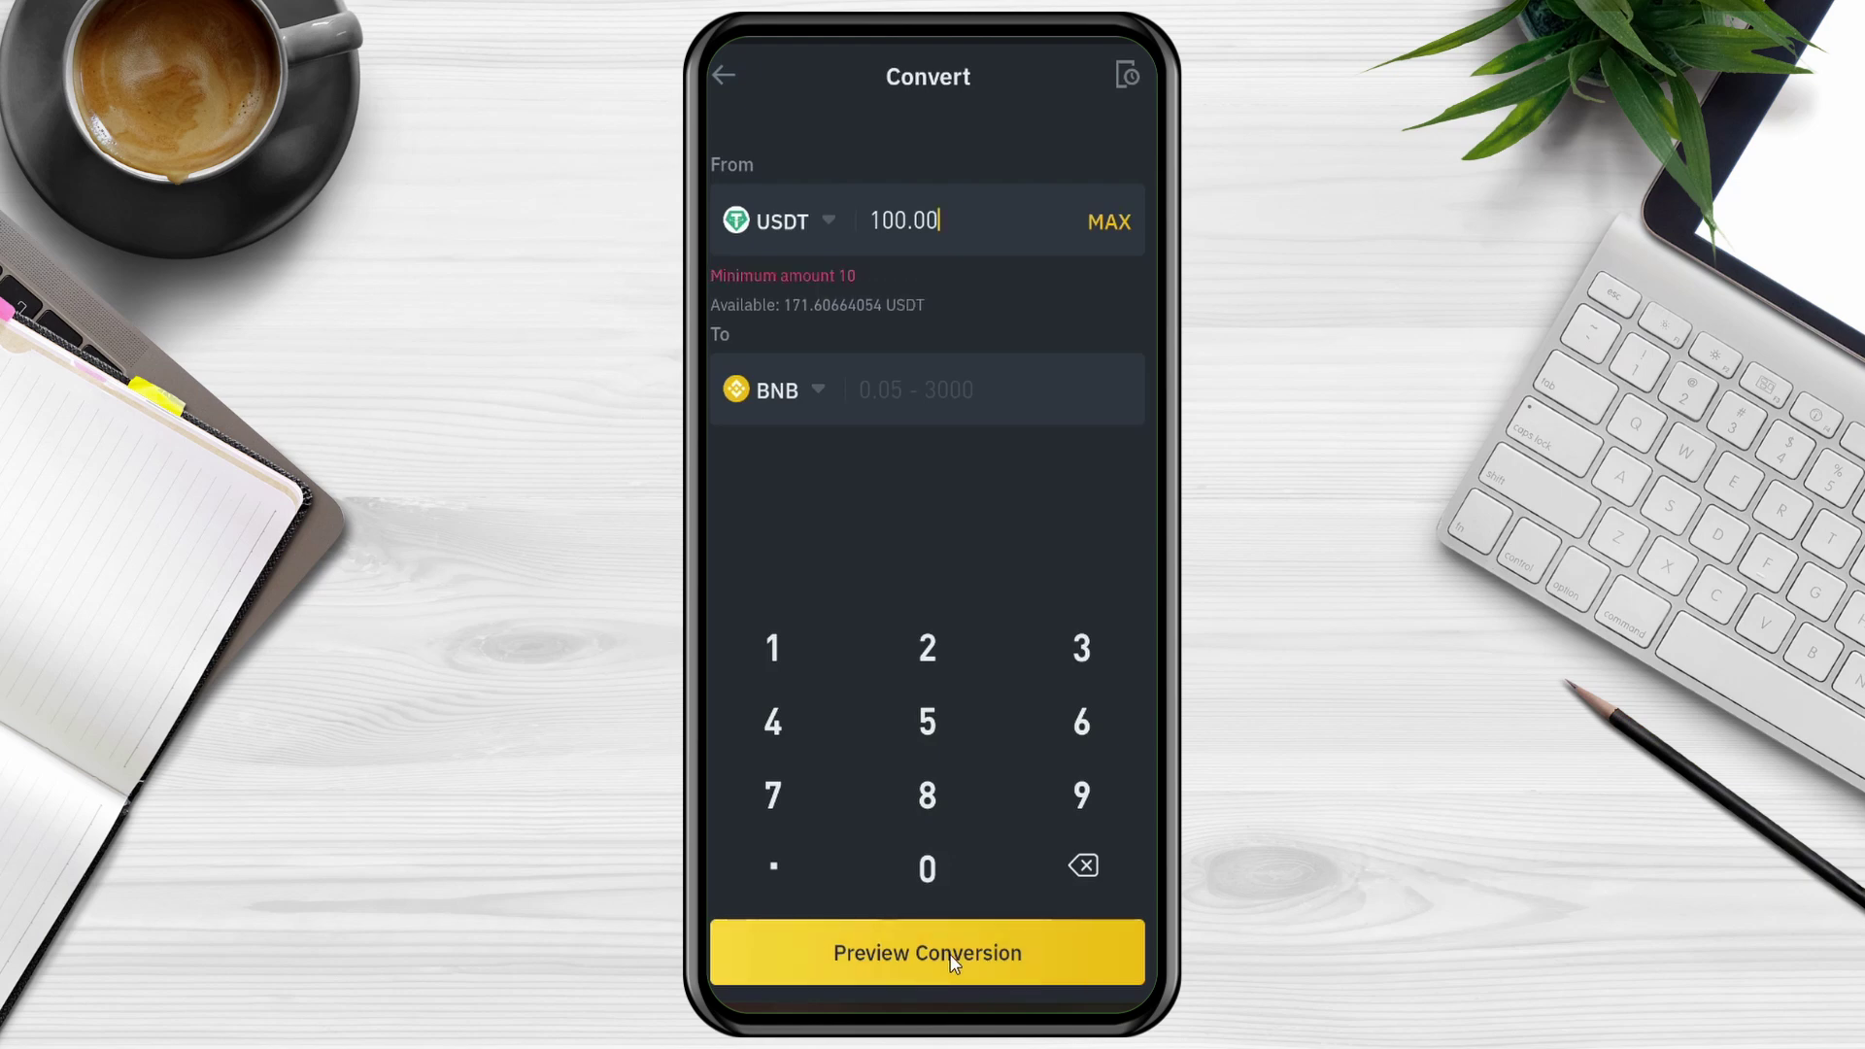
key("BackSpace")
key("BackSpace")
key("BackSpace")
key("BackSpace")
key("BackSpace")
key("BackSpace")
Step: Preview converting 100.00 USDT to BNB, refresh the quote, and go back without converting
left_click(768, 646)
left_click(935, 855)
left_click(934, 855)
left_click(796, 866)
left_click(918, 868)
left_click(918, 868)
left_click(938, 950)
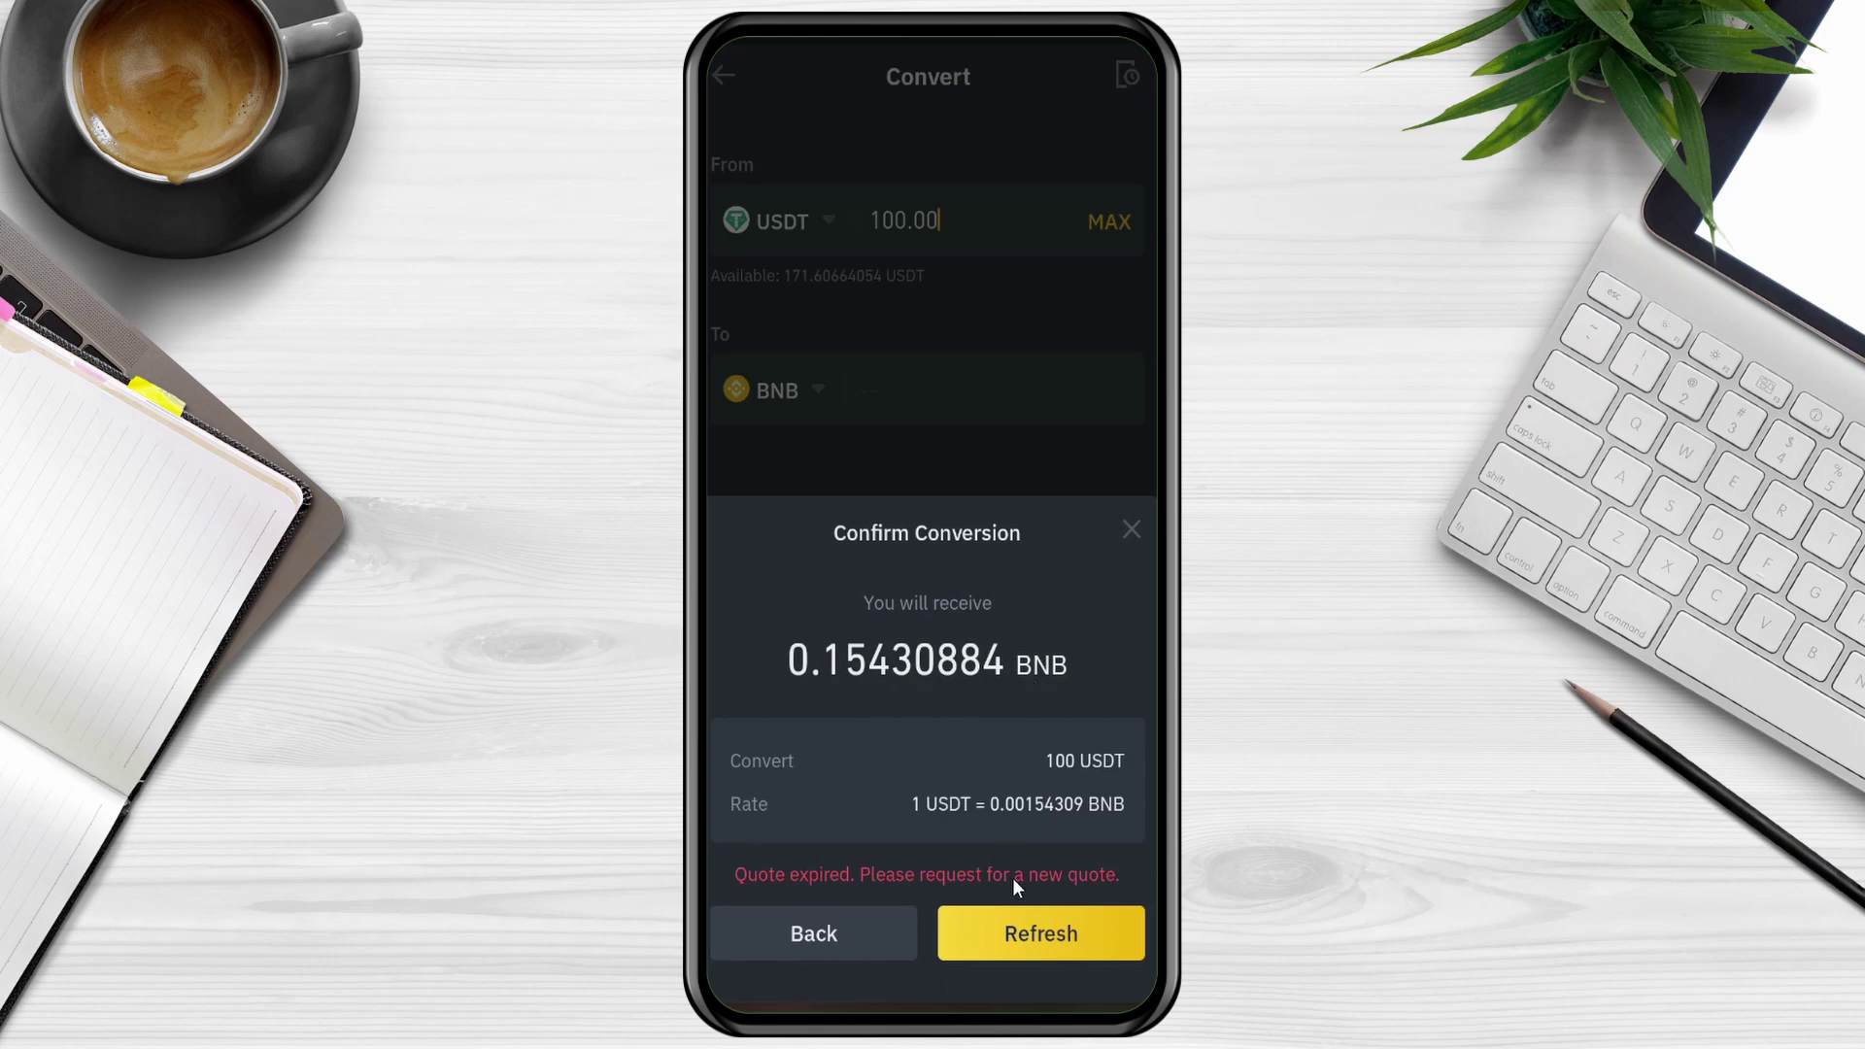
left_click(1043, 934)
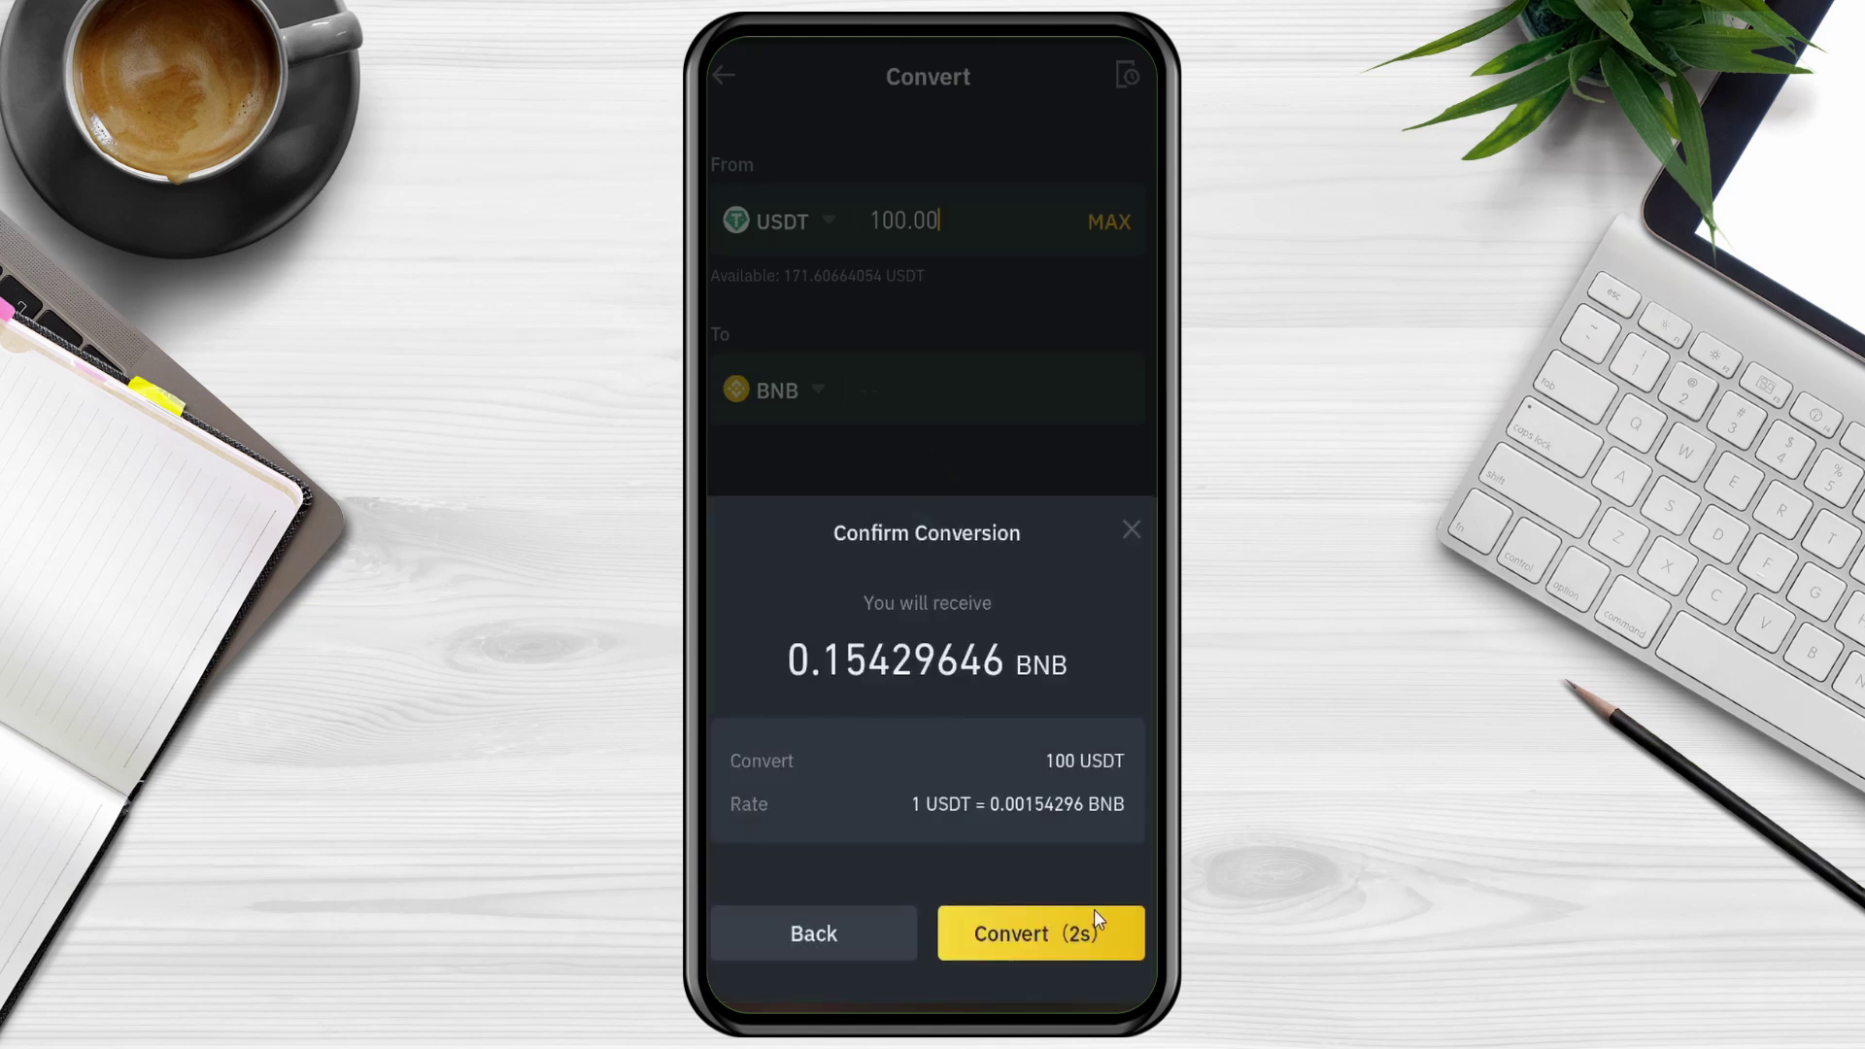
left_click(808, 940)
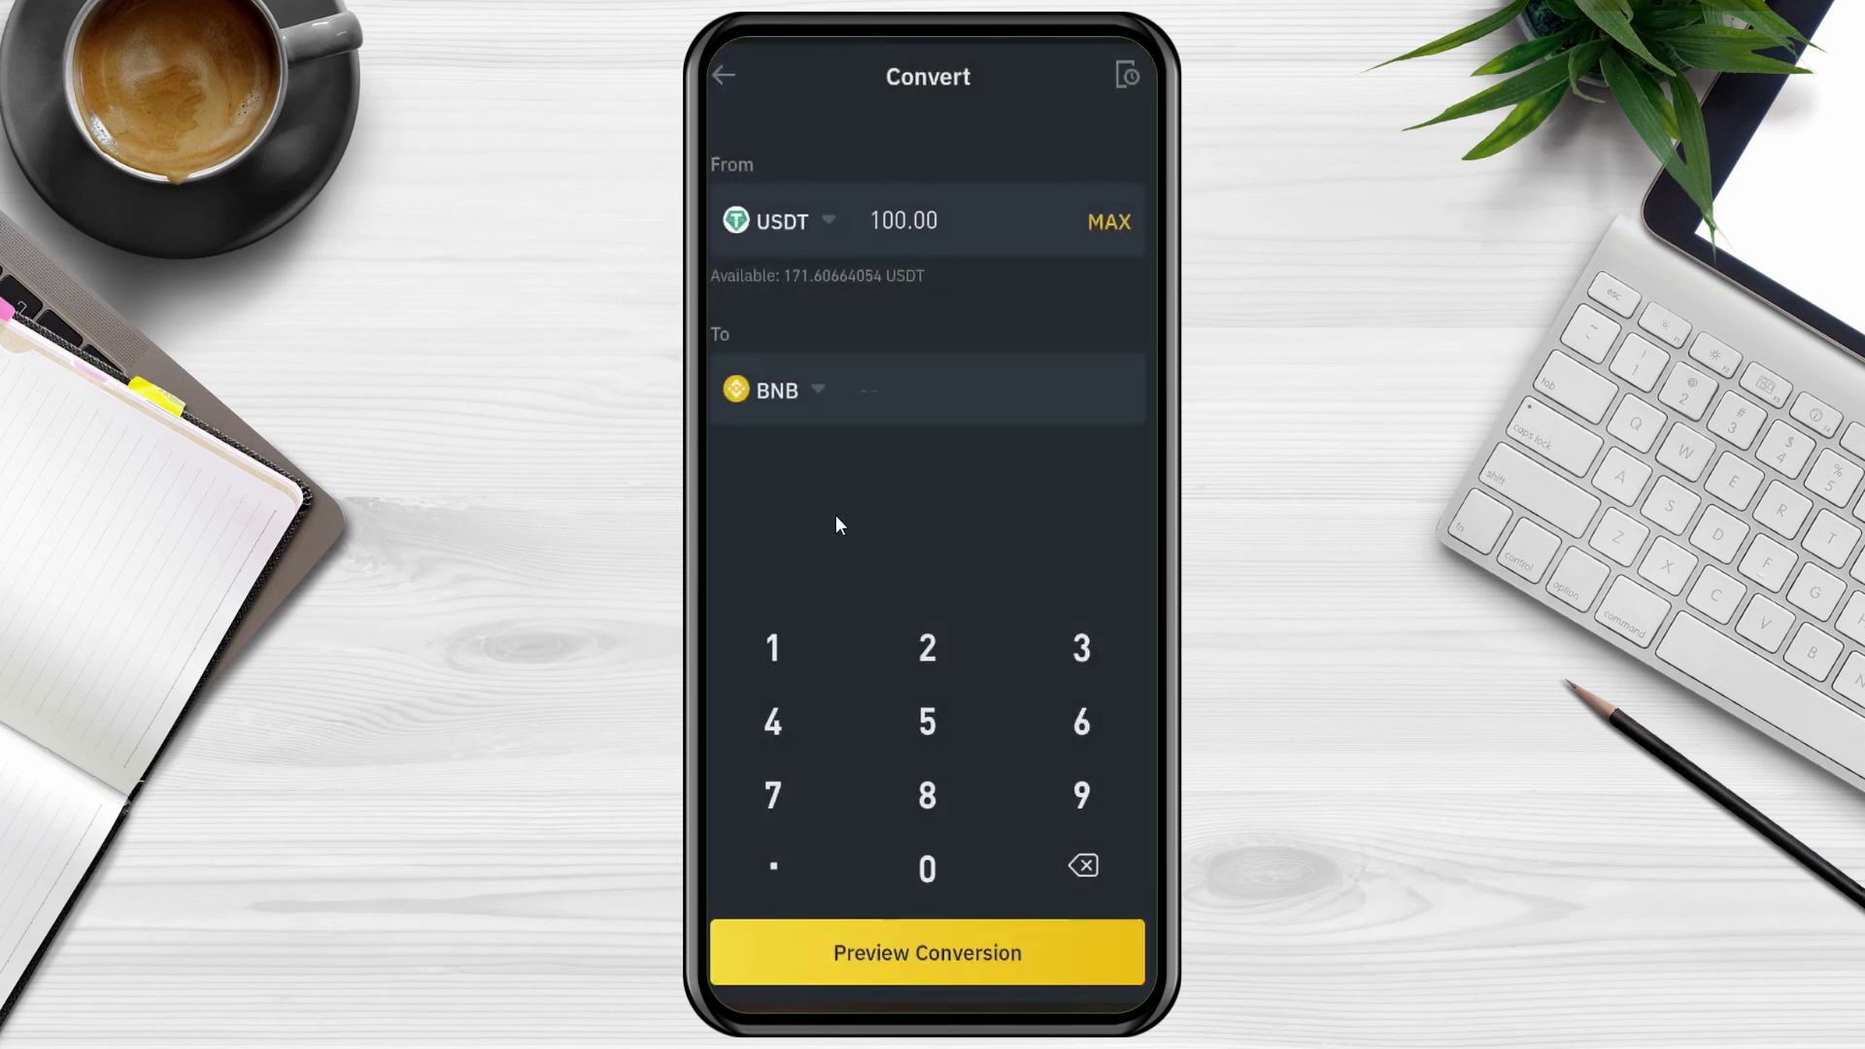
Step: Change the conversion pair to from ADA to BTC, searching for each coin, and confirm the selection
left_click(819, 216)
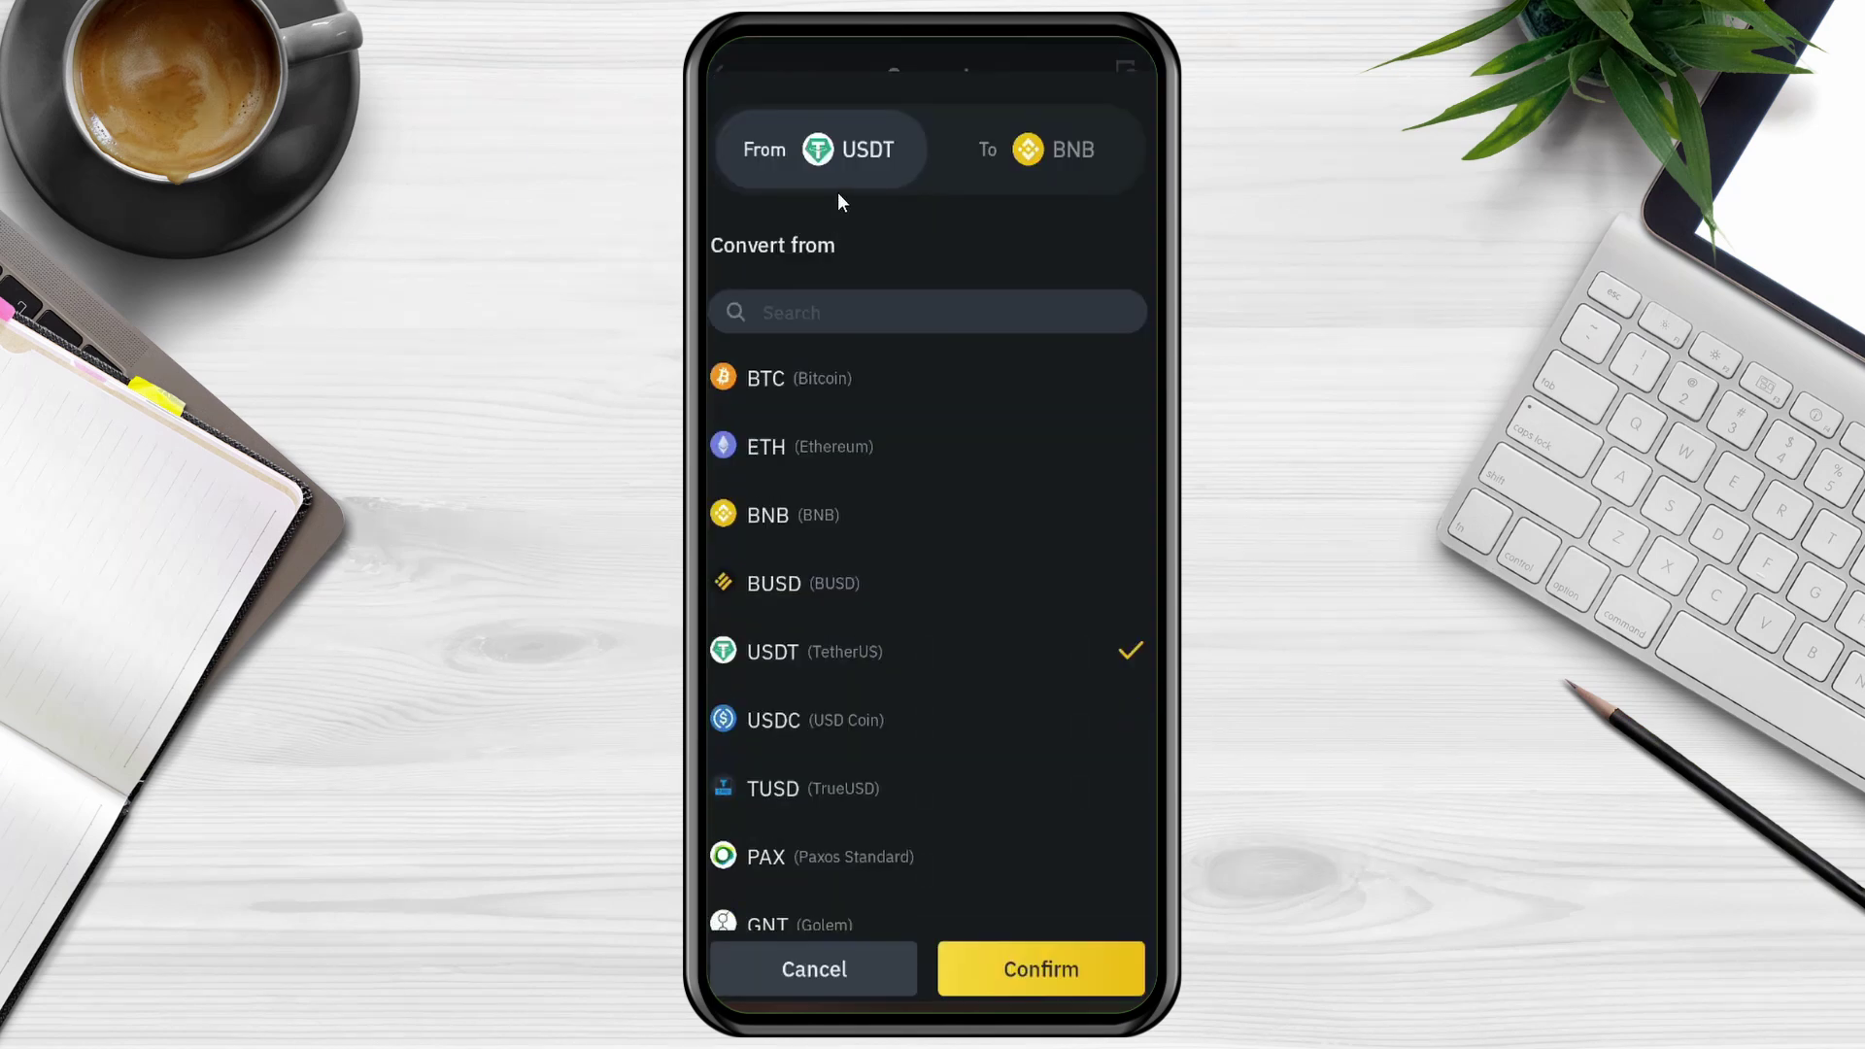
left_click(831, 303)
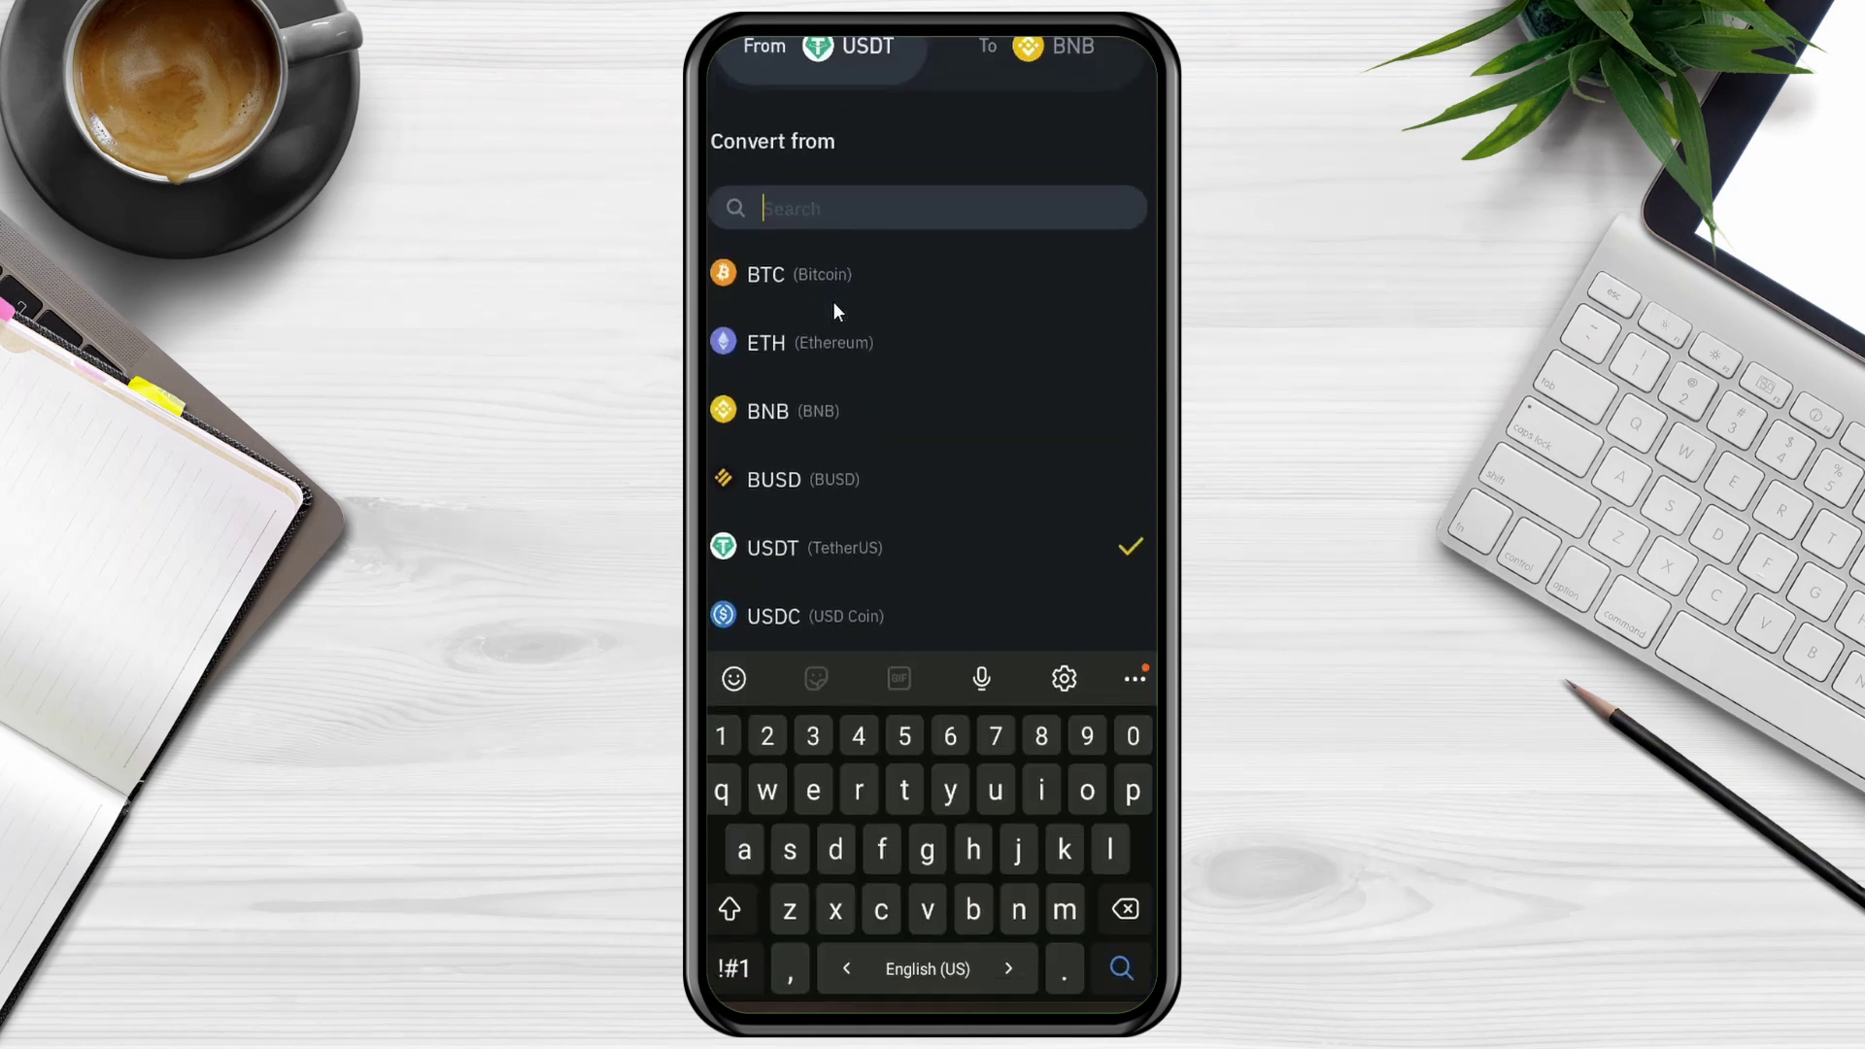
type("ada")
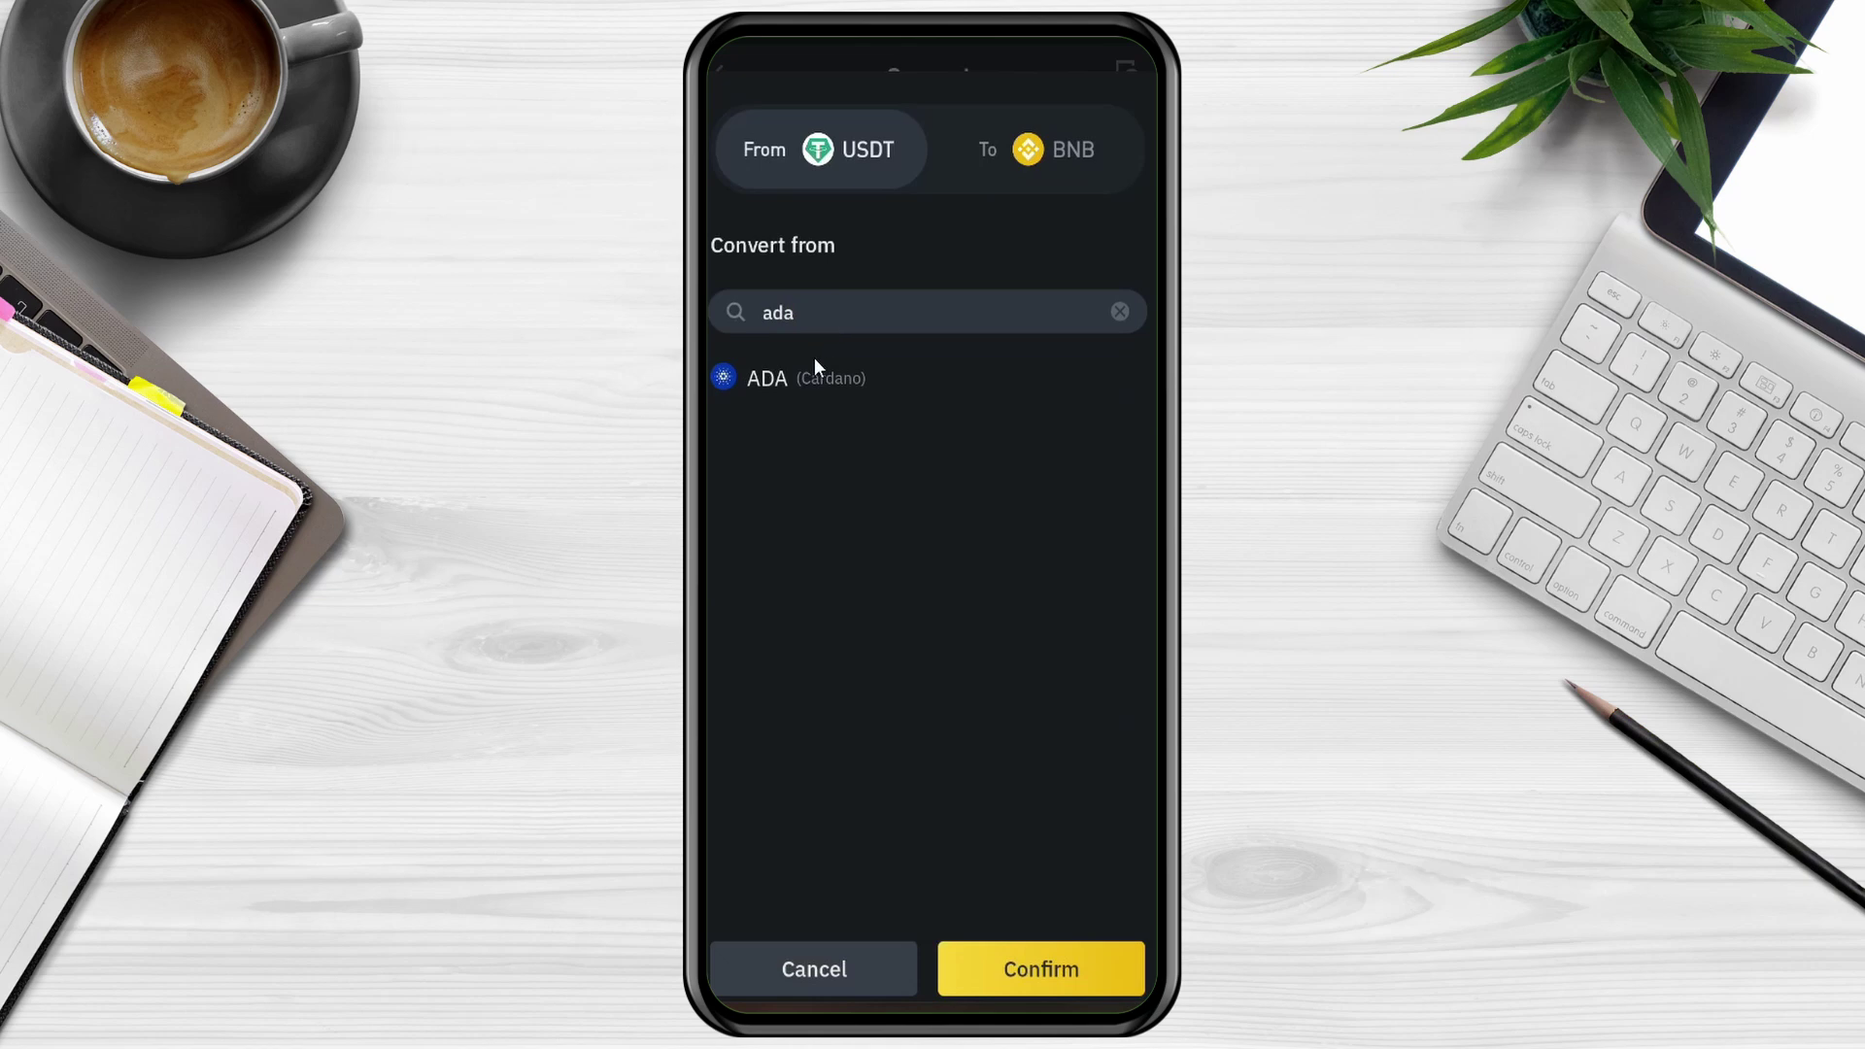
left_click(814, 372)
left_click(812, 309)
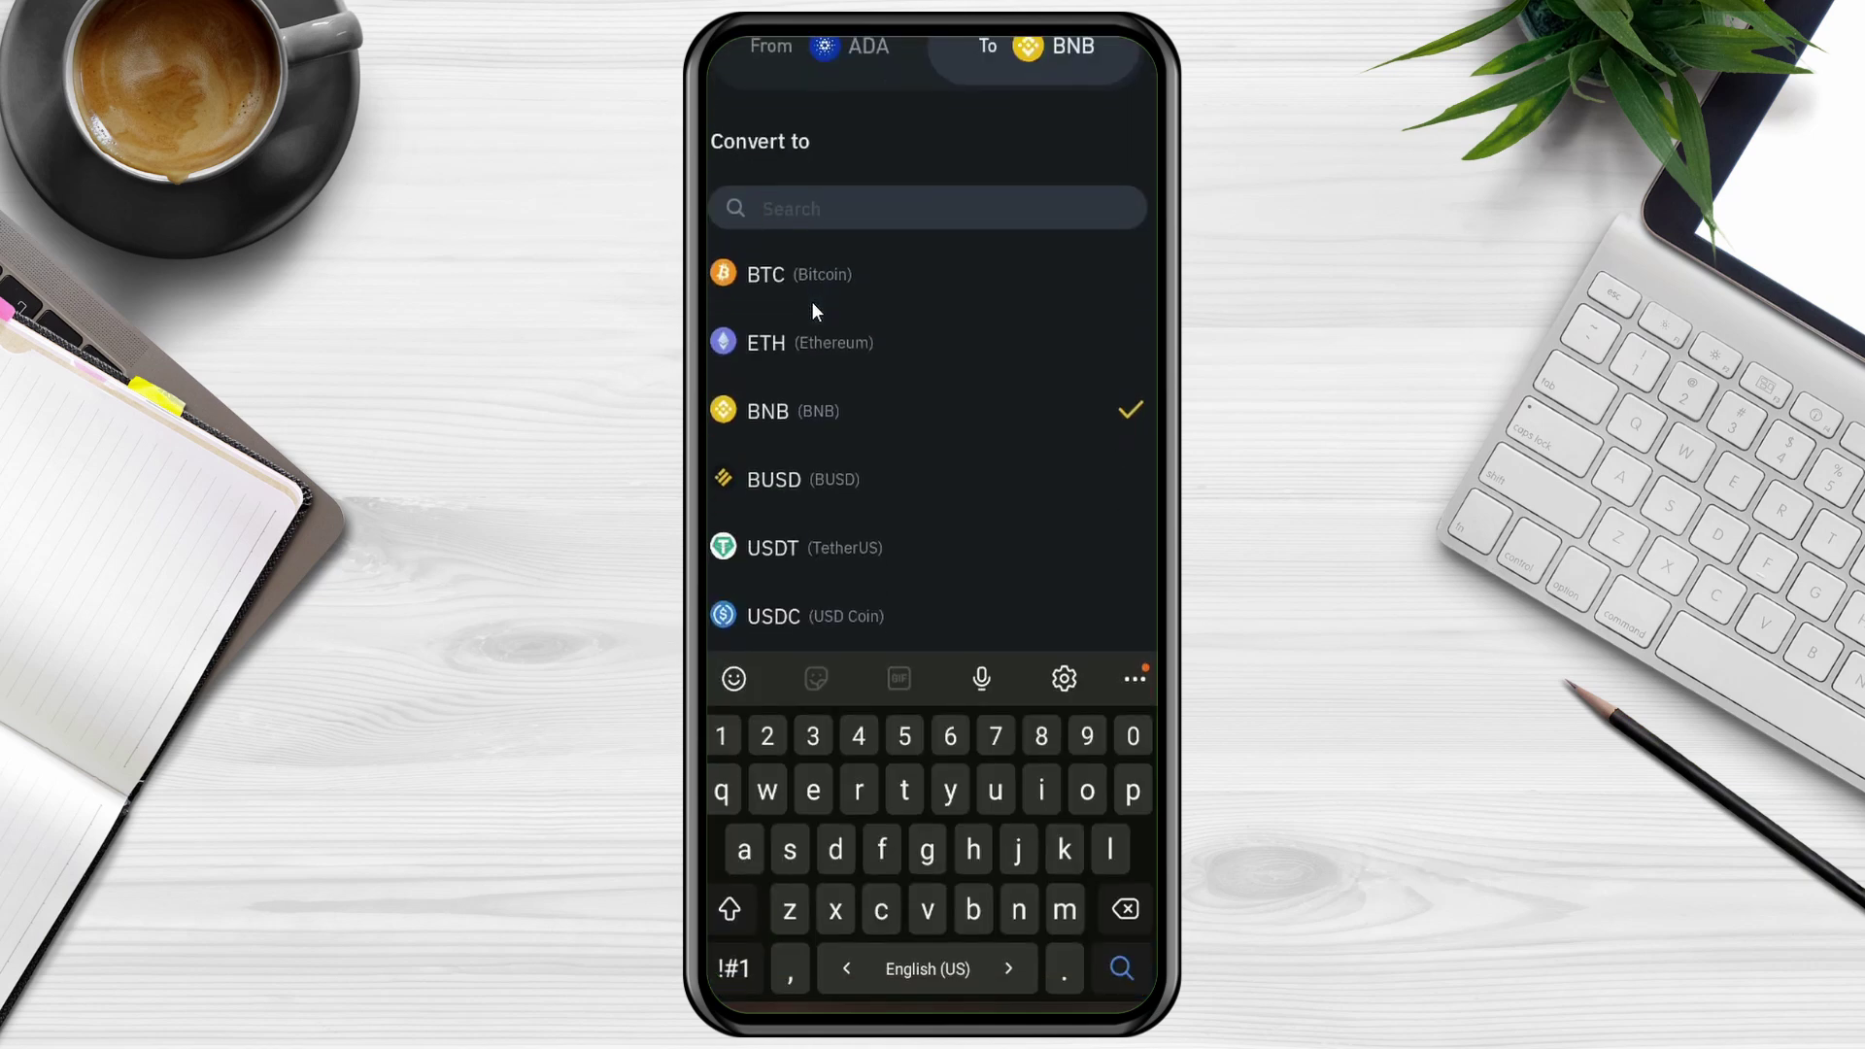
type("bt")
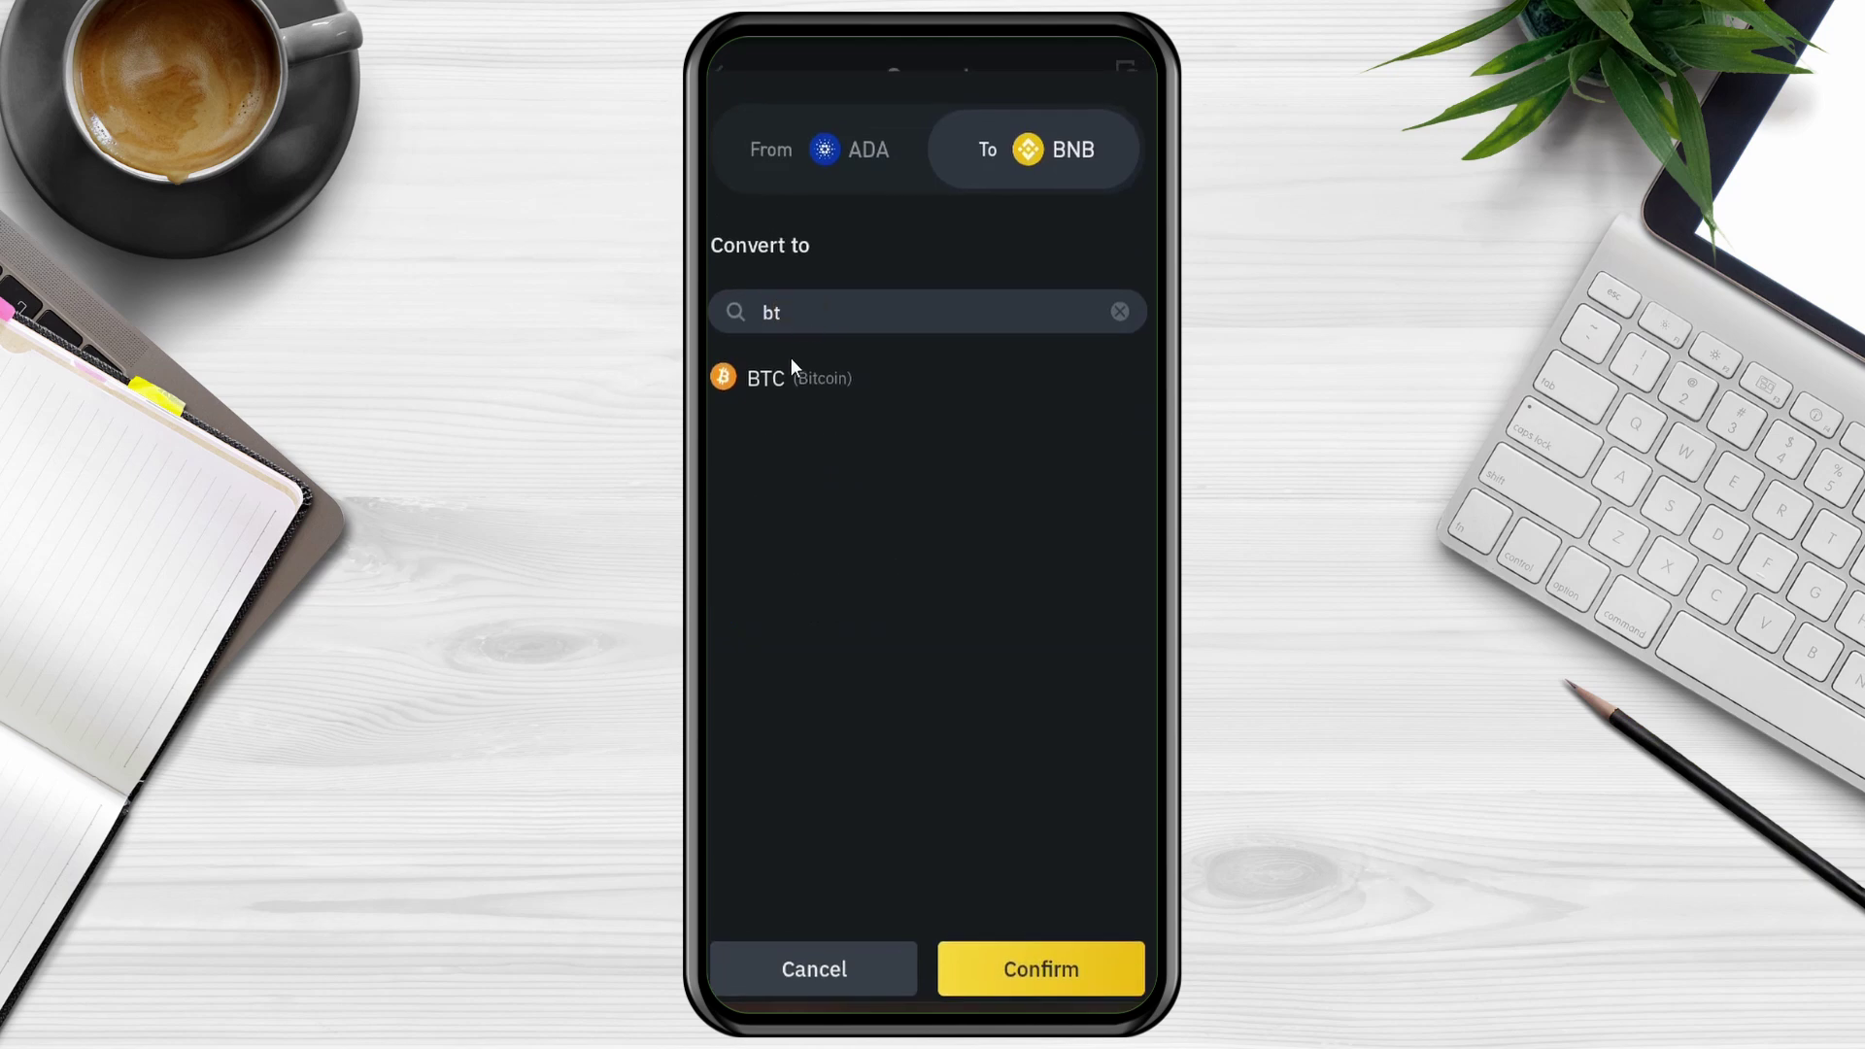
left_click(789, 379)
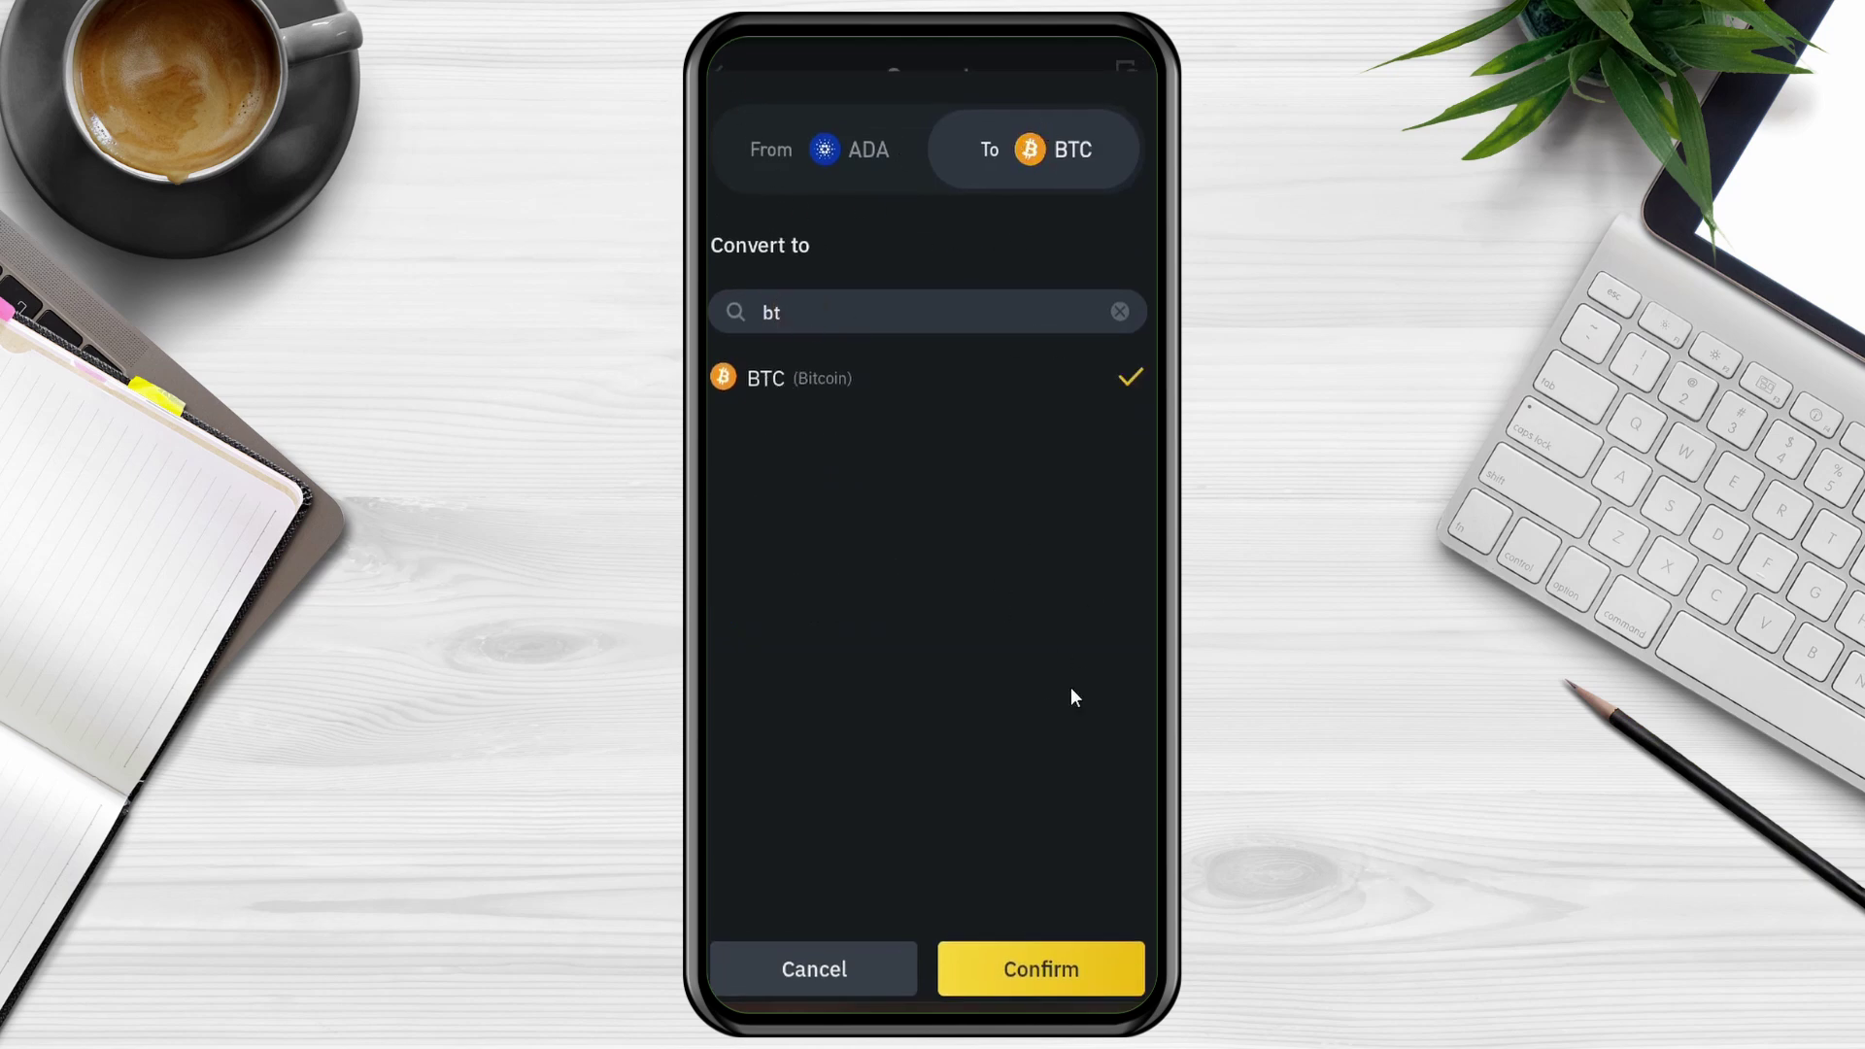
left_click(1040, 987)
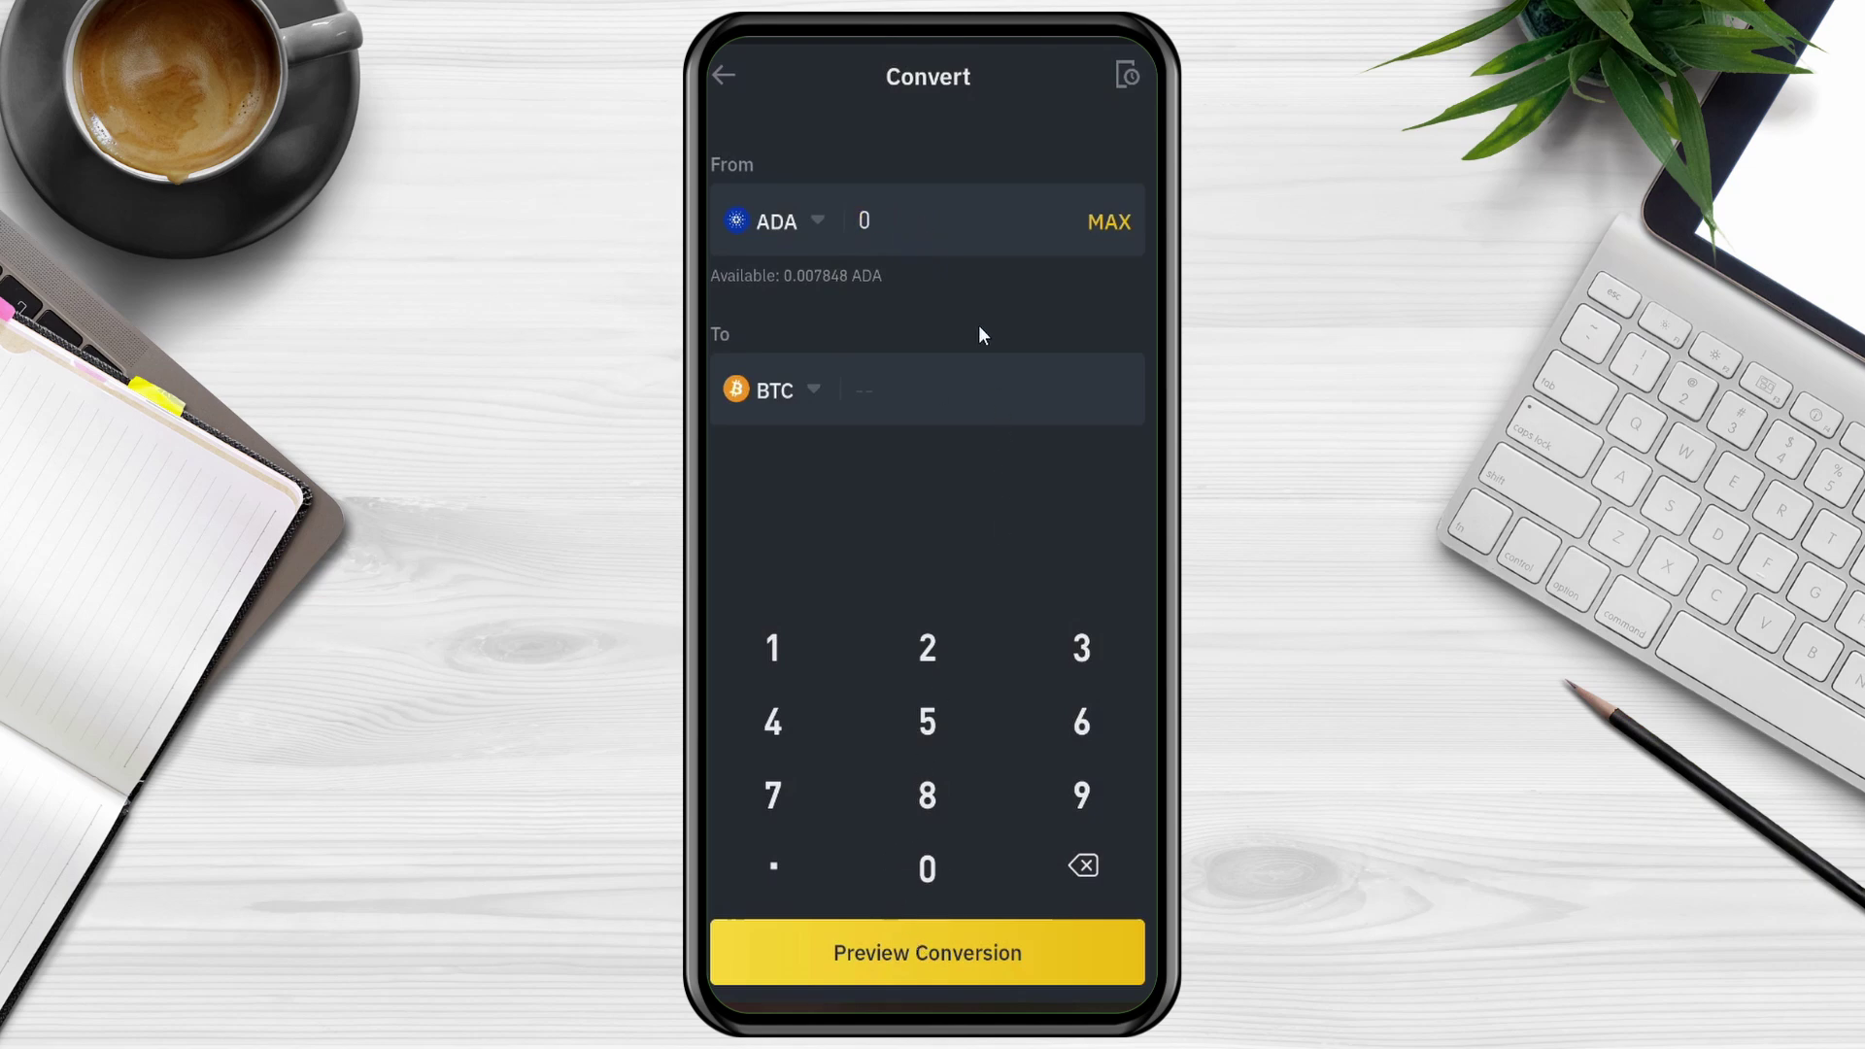
Step: Clear the ADA amount and leave the Convert page without converting
left_click(919, 196)
key("Delete")
left_click(724, 74)
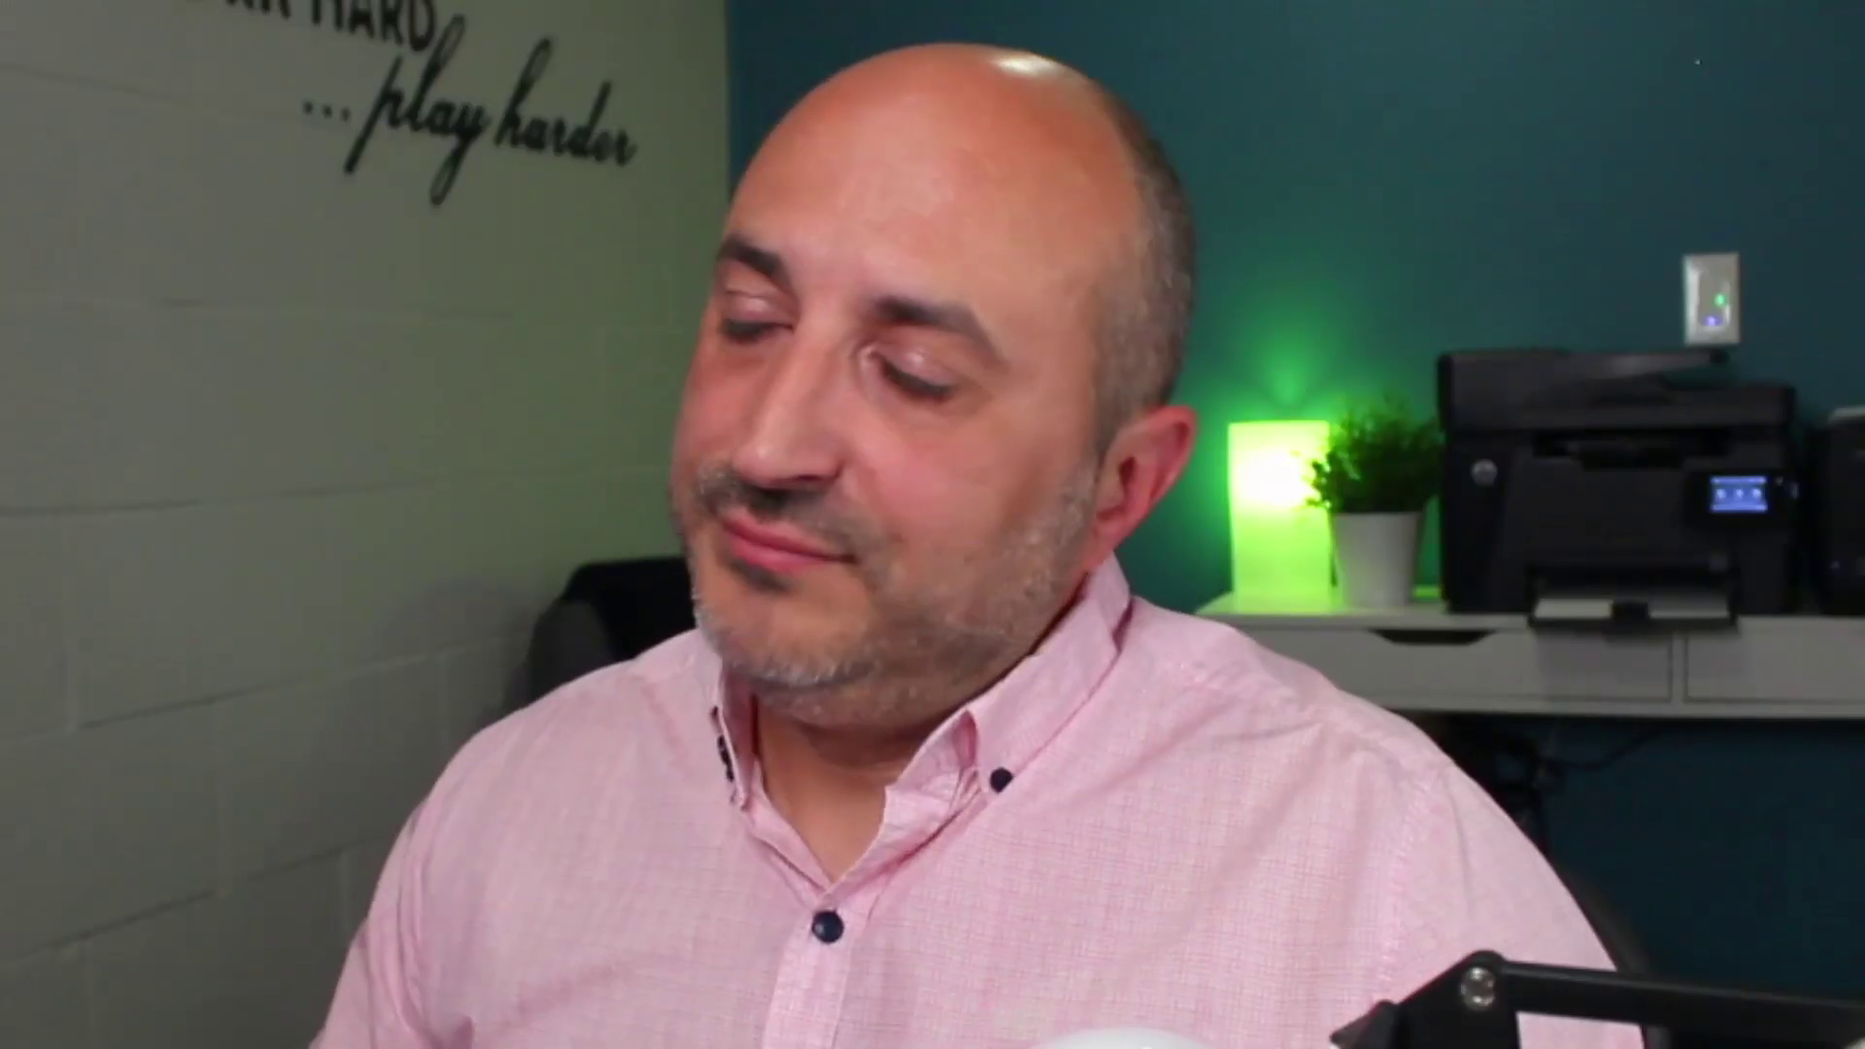